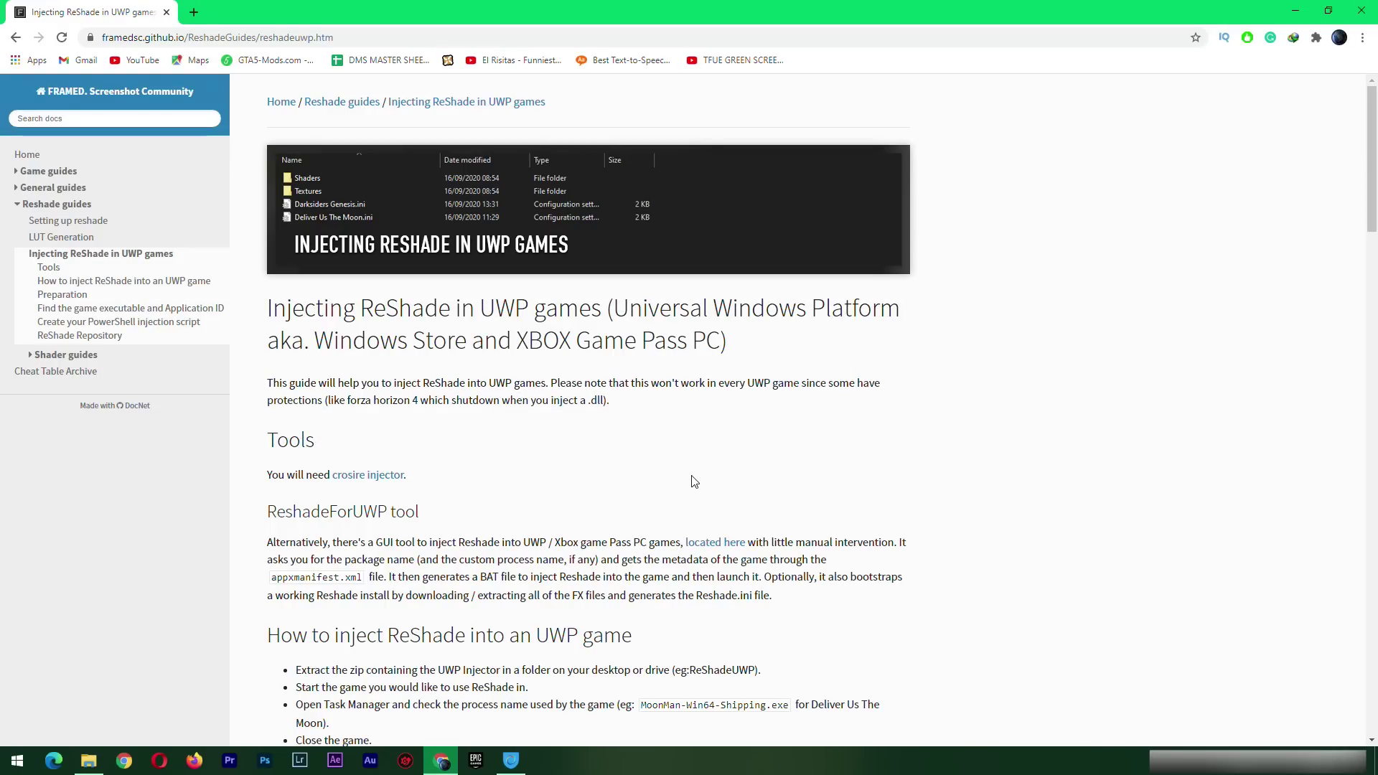
# Step: Open the crosire injector MediaFire download page from the ReShade UWP guide
pyautogui.click(374, 480)
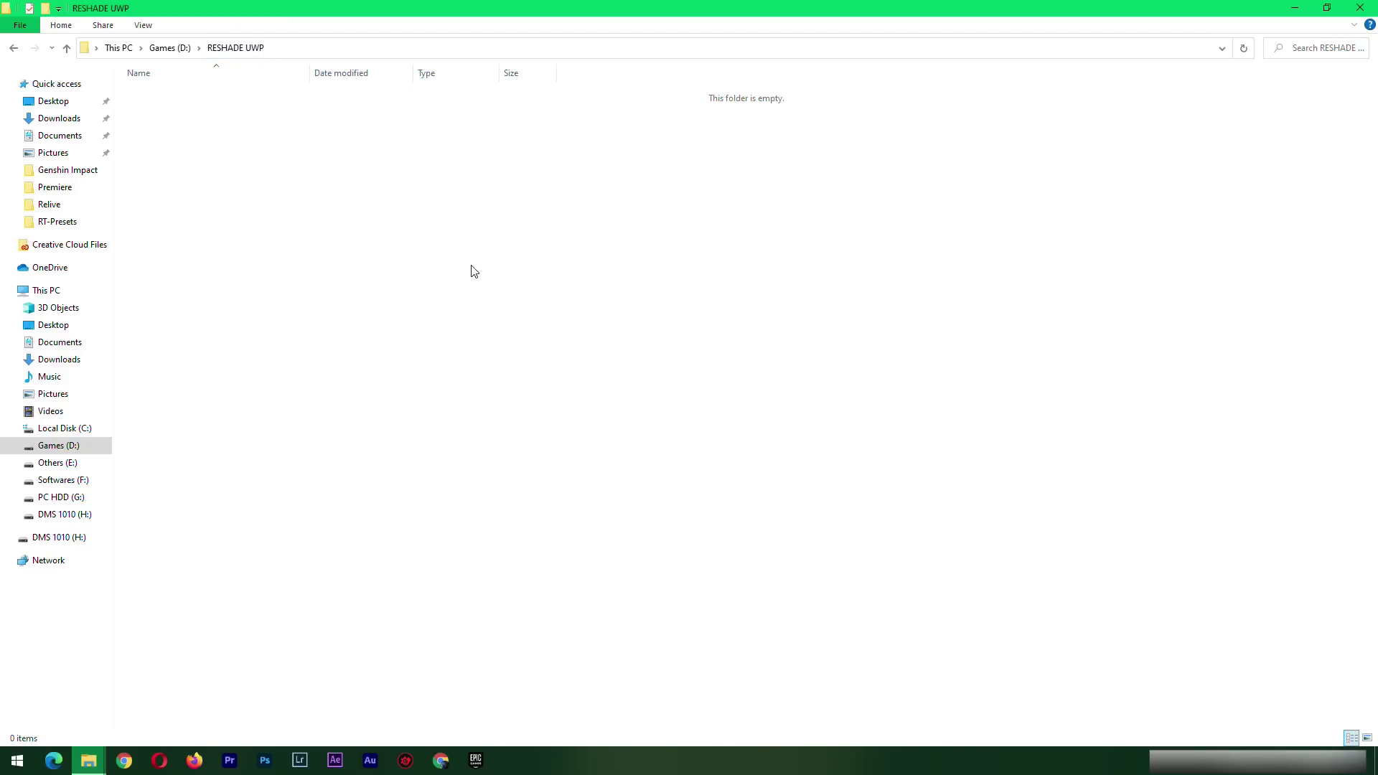
# Step: Select inject.exe and ReShade64.dll inside the ReShadeUWP_2.zip archive
pyautogui.click(96, 767)
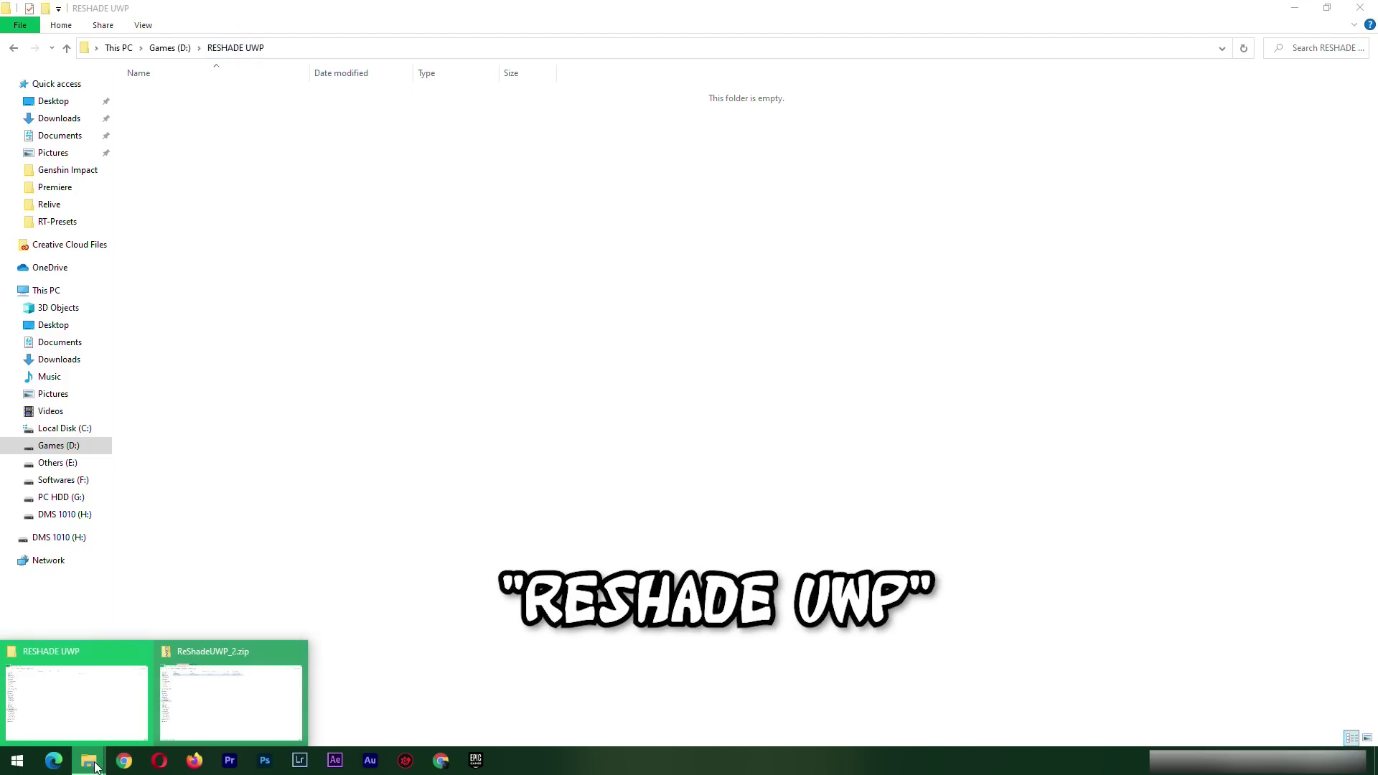
pyautogui.click(225, 712)
pyautogui.click(160, 99)
pyautogui.keyDown('shift'); pyautogui.click(163, 110); pyautogui.keyUp('shift')
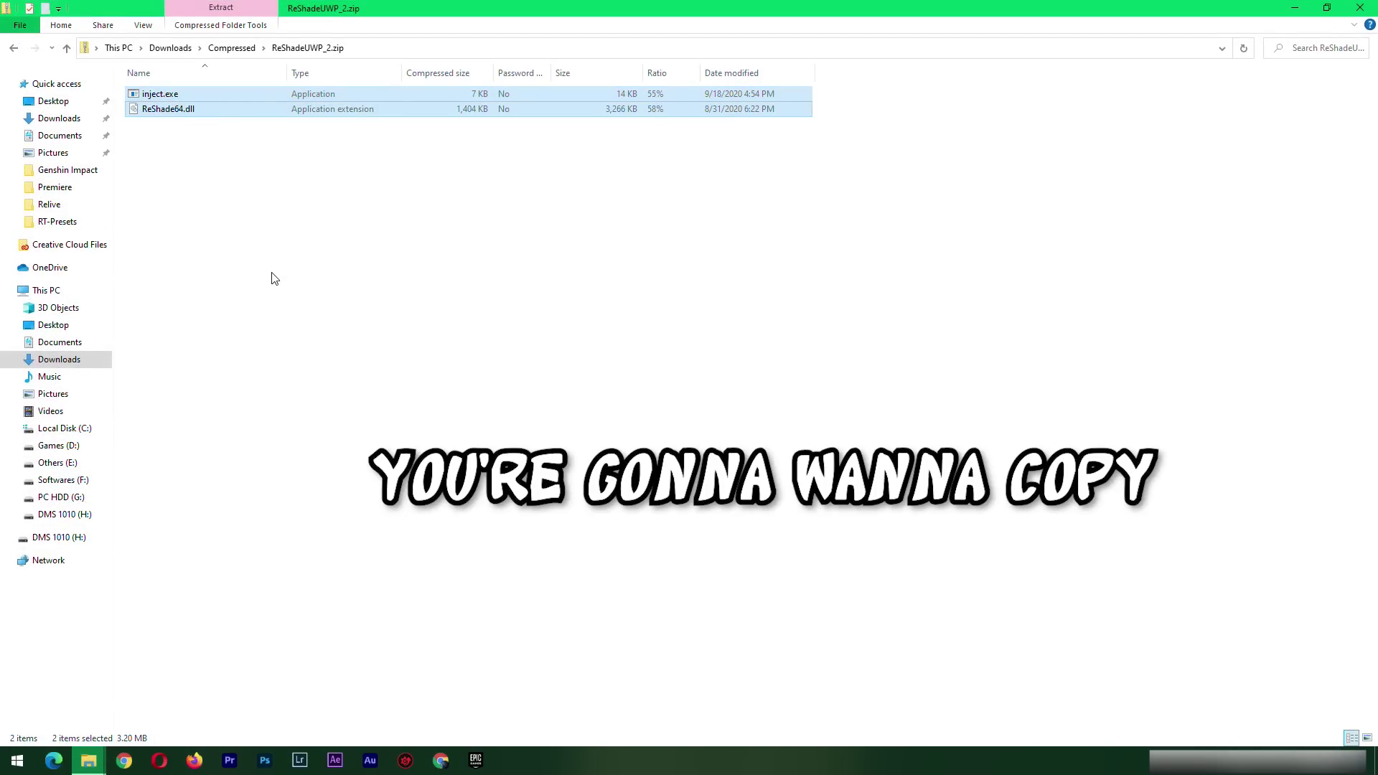
# Step: Create a folder named 'Genshin Impact Reshade' in RESHADE UWP and open it
pyautogui.click(91, 768)
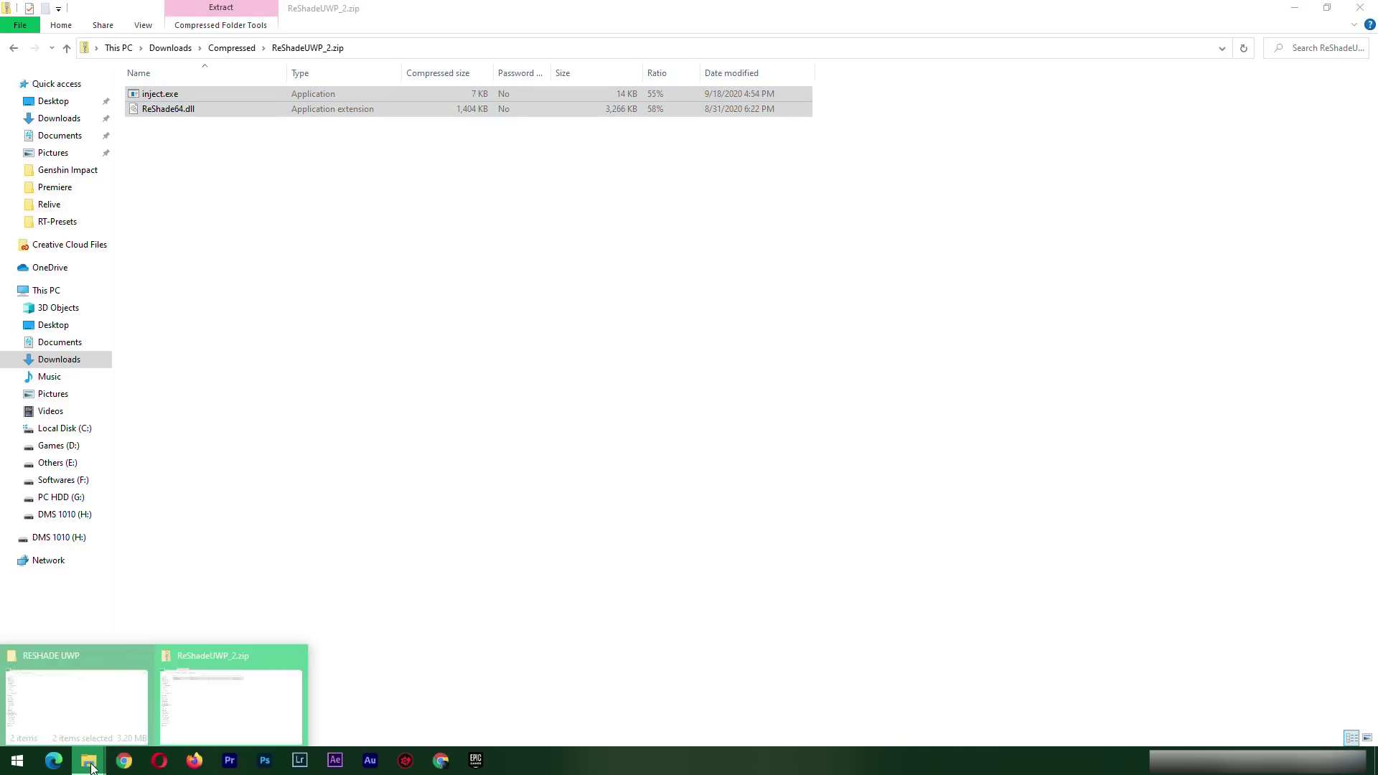
pyautogui.click(111, 711)
pyautogui.rightClick(403, 193)
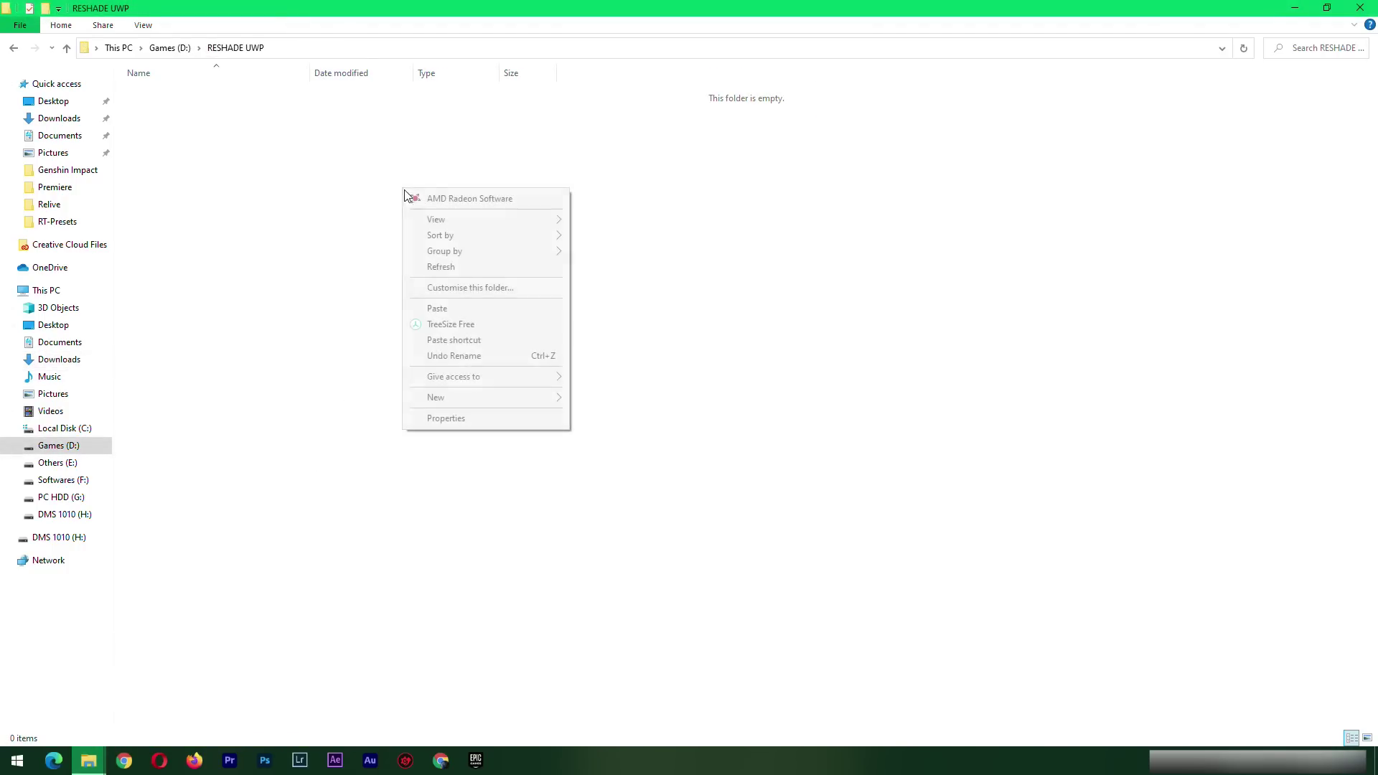
pyautogui.moveTo(467, 398)
pyautogui.click(609, 400)
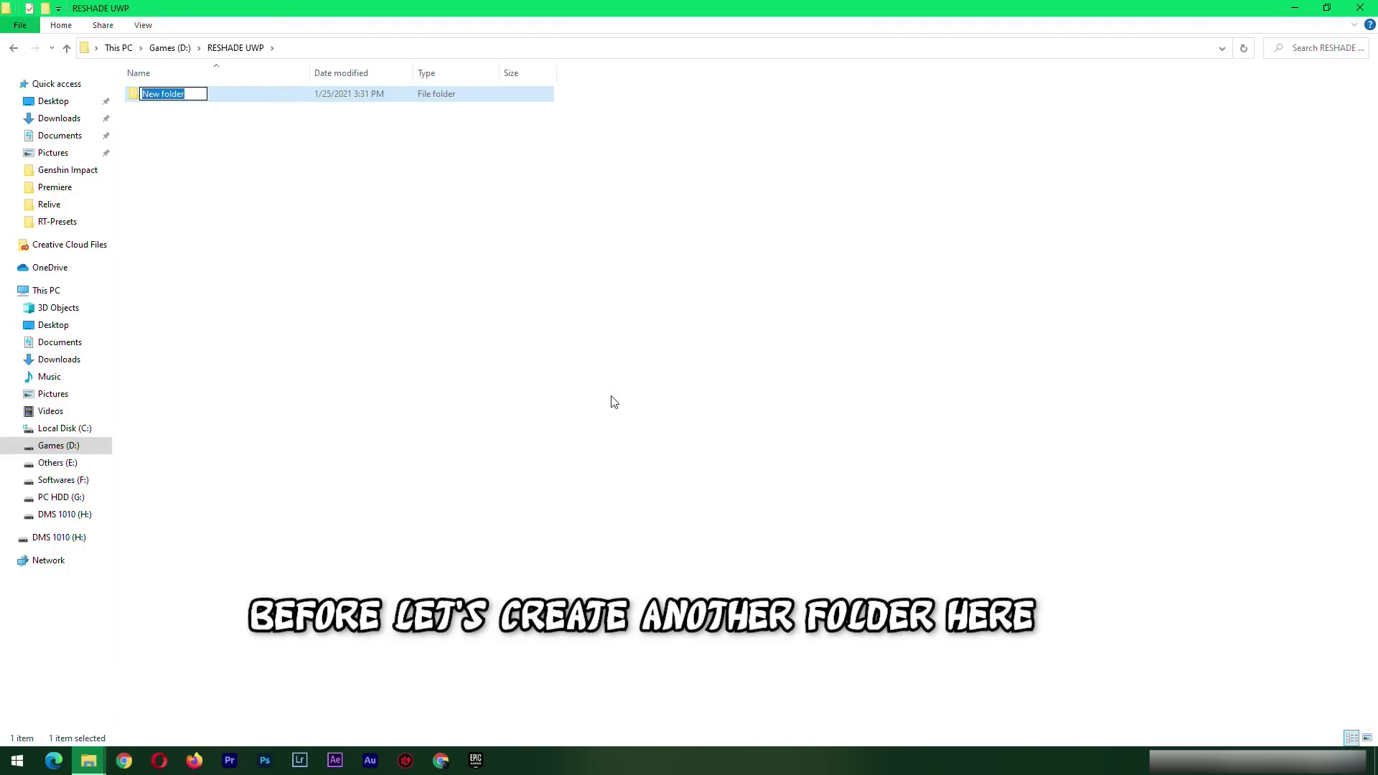
pyautogui.write('Genshin Impact Reshade')
pyautogui.click(614, 402)
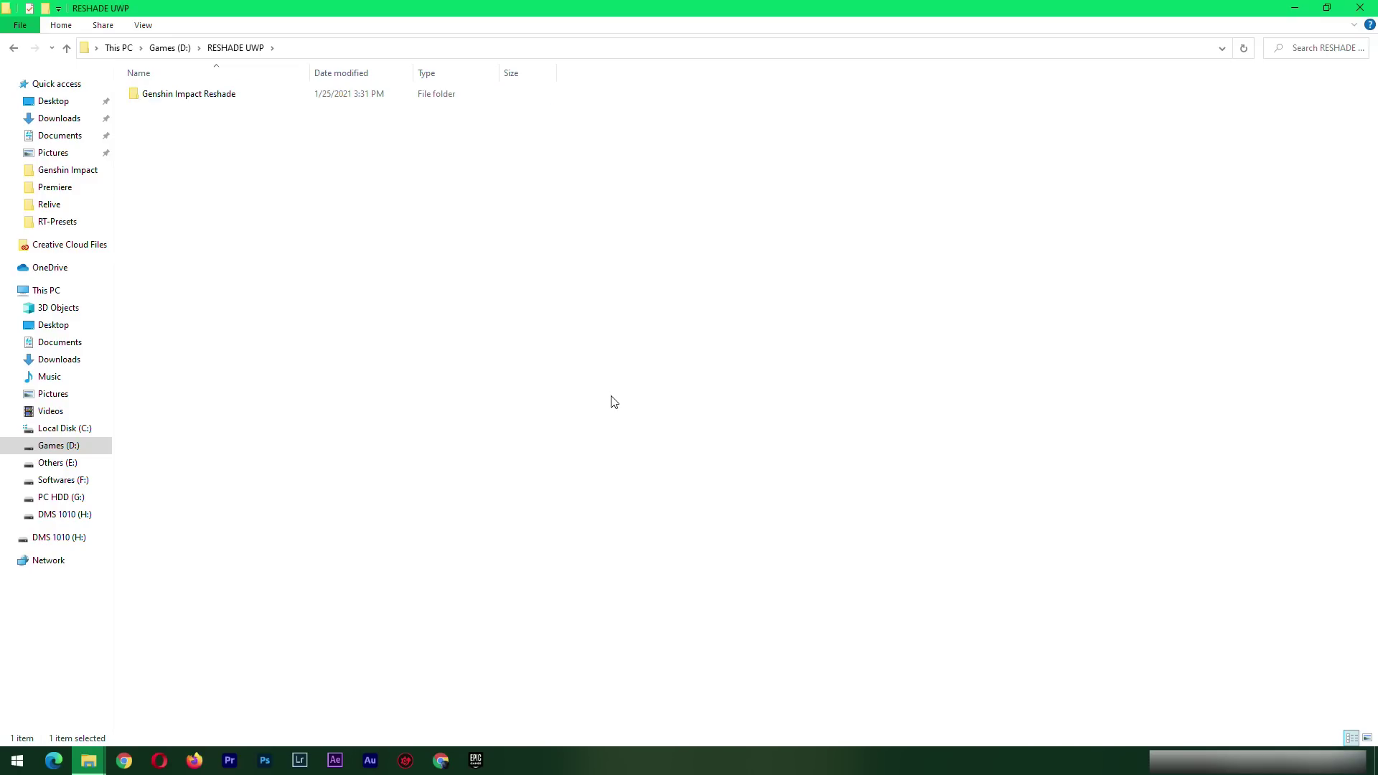
pyautogui.doubleClick(163, 100)
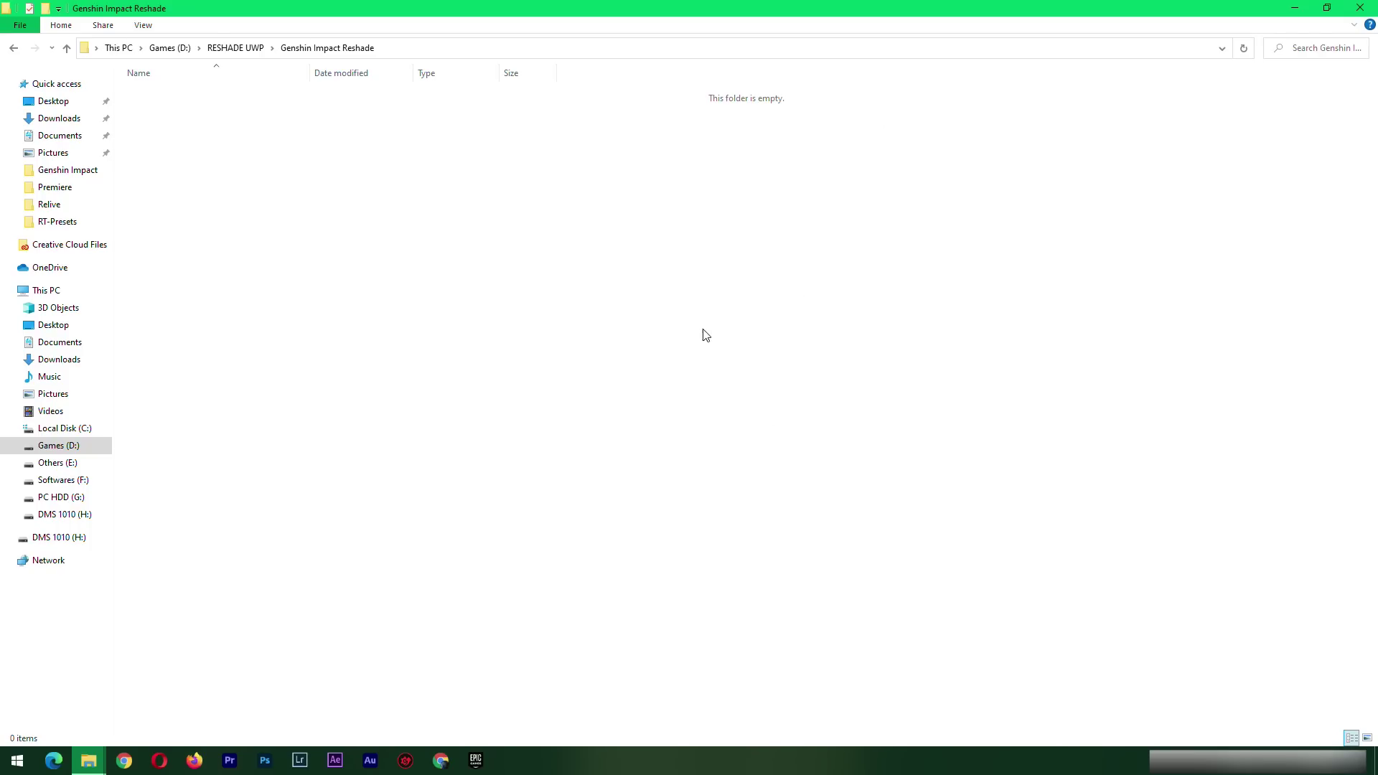
# Step: Copy inject.exe and ReShade64.dll from the zip into the Genshin Impact Reshade folder
pyautogui.click(89, 761)
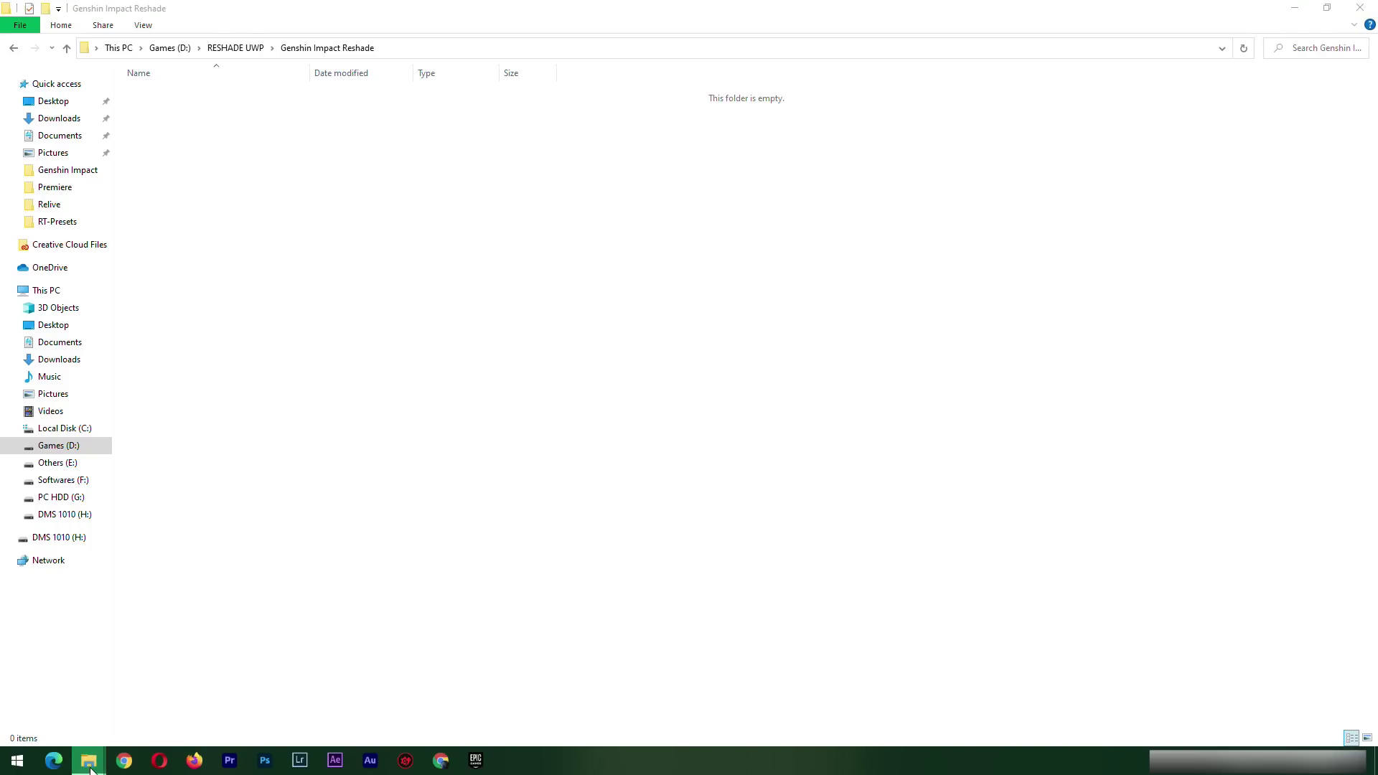
pyautogui.click(219, 706)
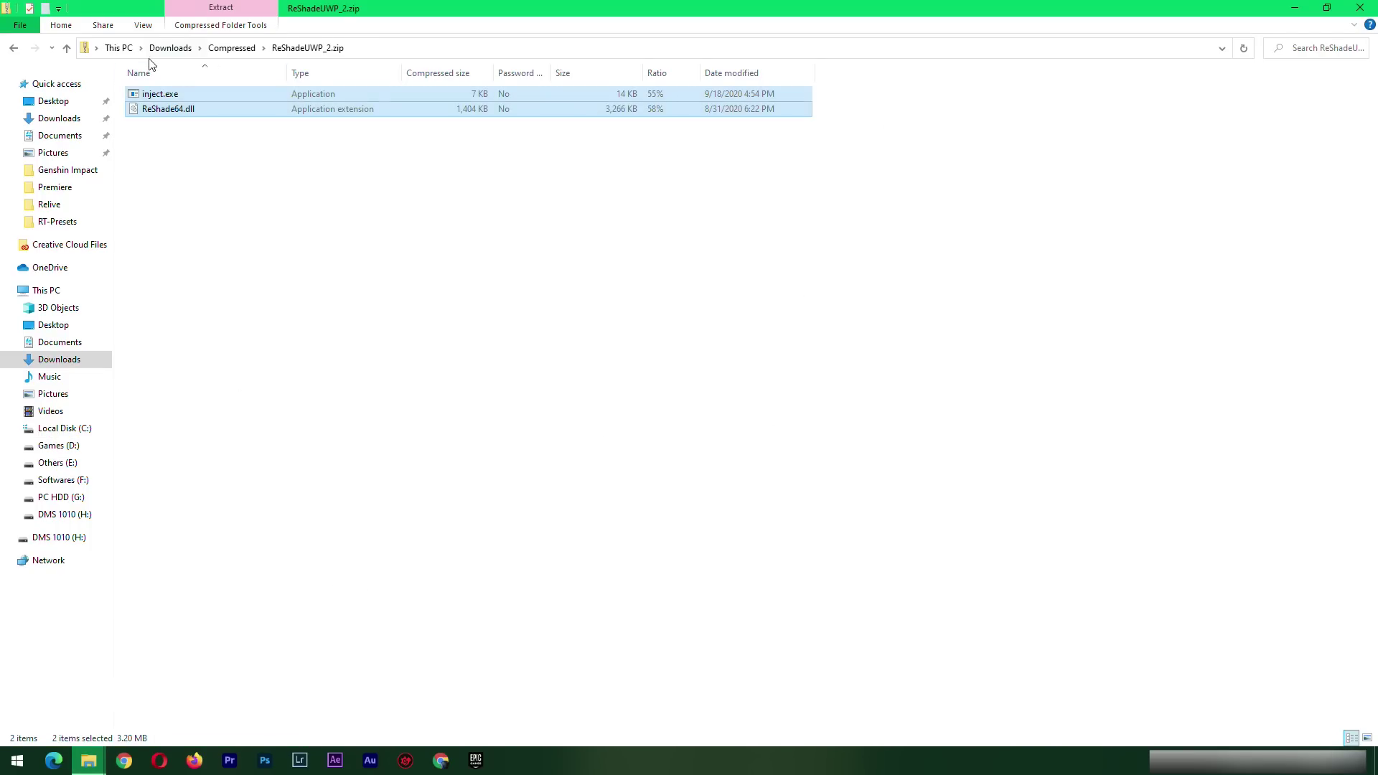
pyautogui.rightClick(162, 109)
pyautogui.click(201, 158)
pyautogui.moveTo(94, 769)
pyautogui.click(208, 707)
pyautogui.rightClick(305, 189)
pyautogui.click(341, 304)
pyautogui.click(362, 305)
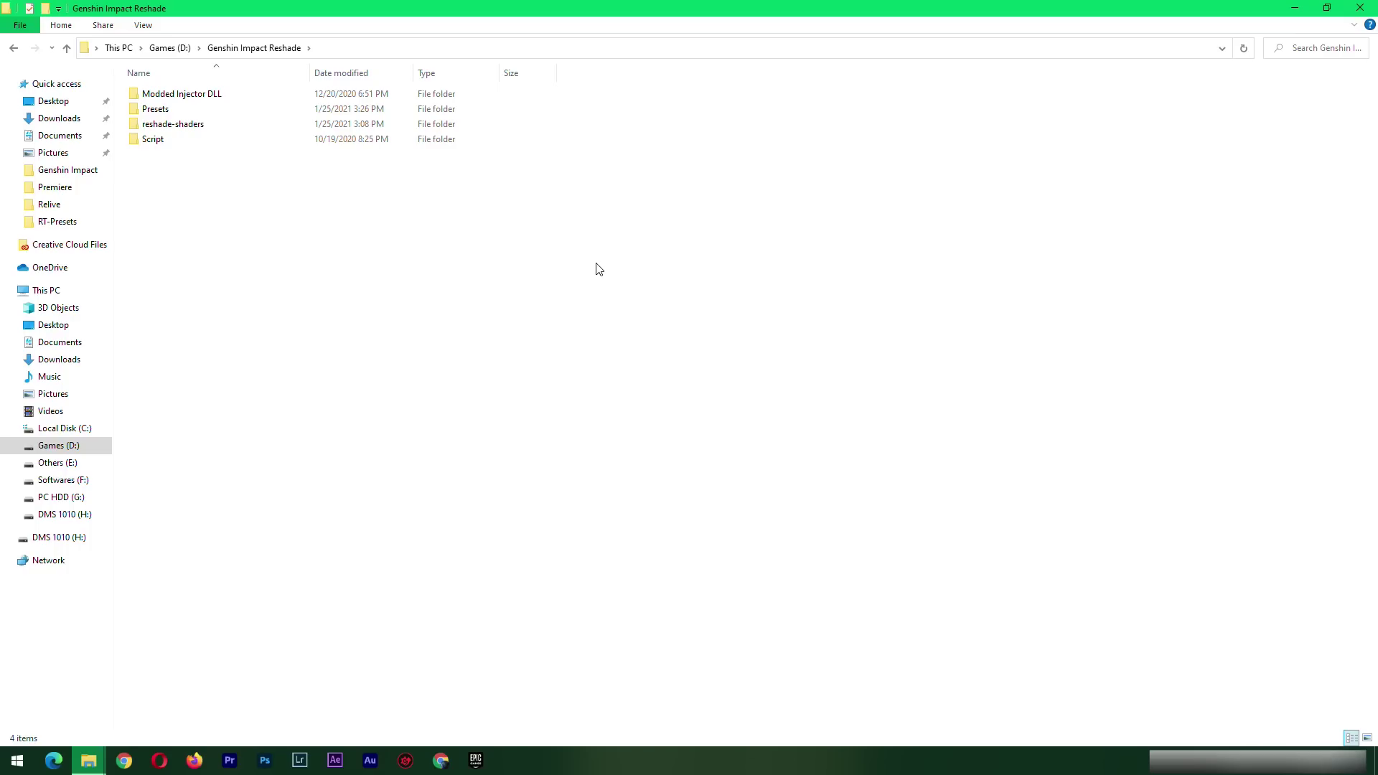
# Step: Copy Genshin_Impact_with_Reshade.ps1 from the Script folder into the new Genshin Impact Reshade folder
pyautogui.doubleClick(152, 140)
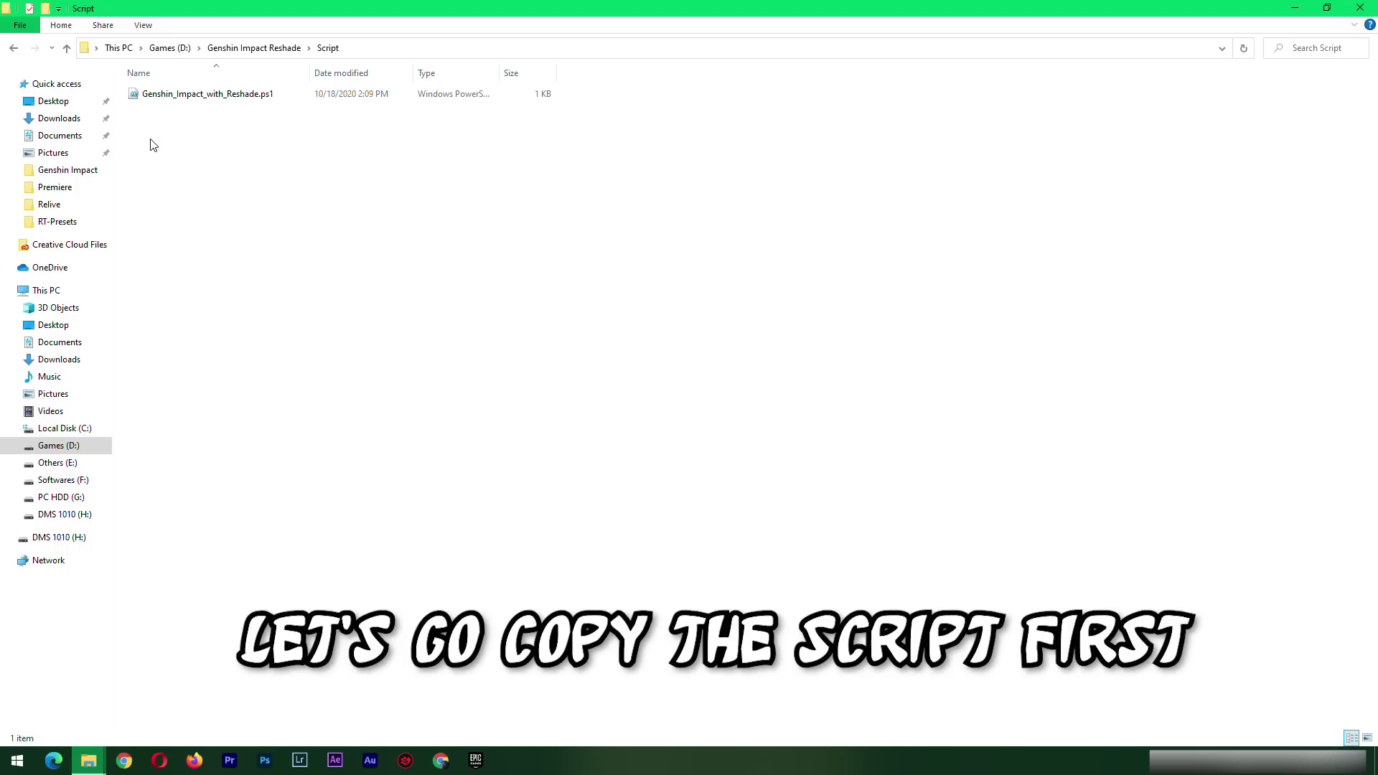
pyautogui.click(188, 101)
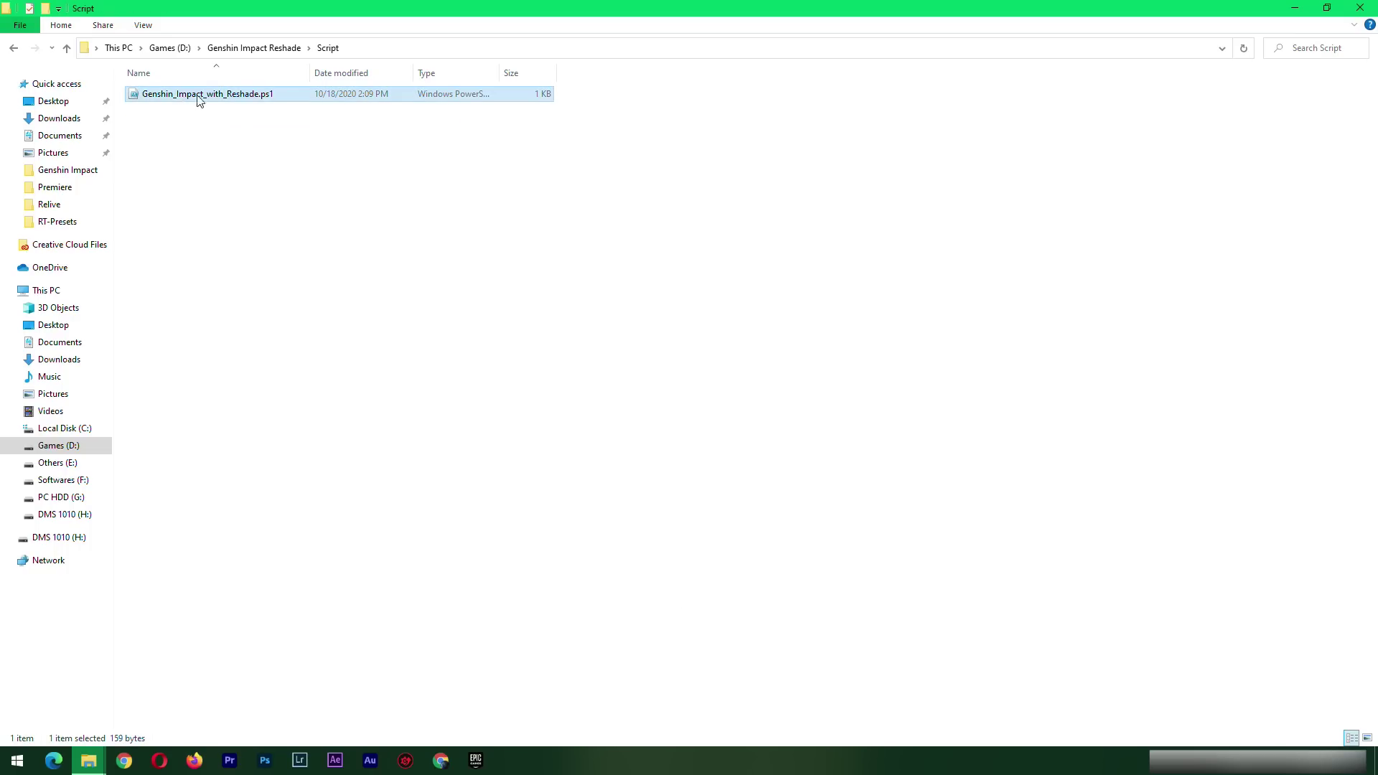
pyautogui.rightClick(239, 100)
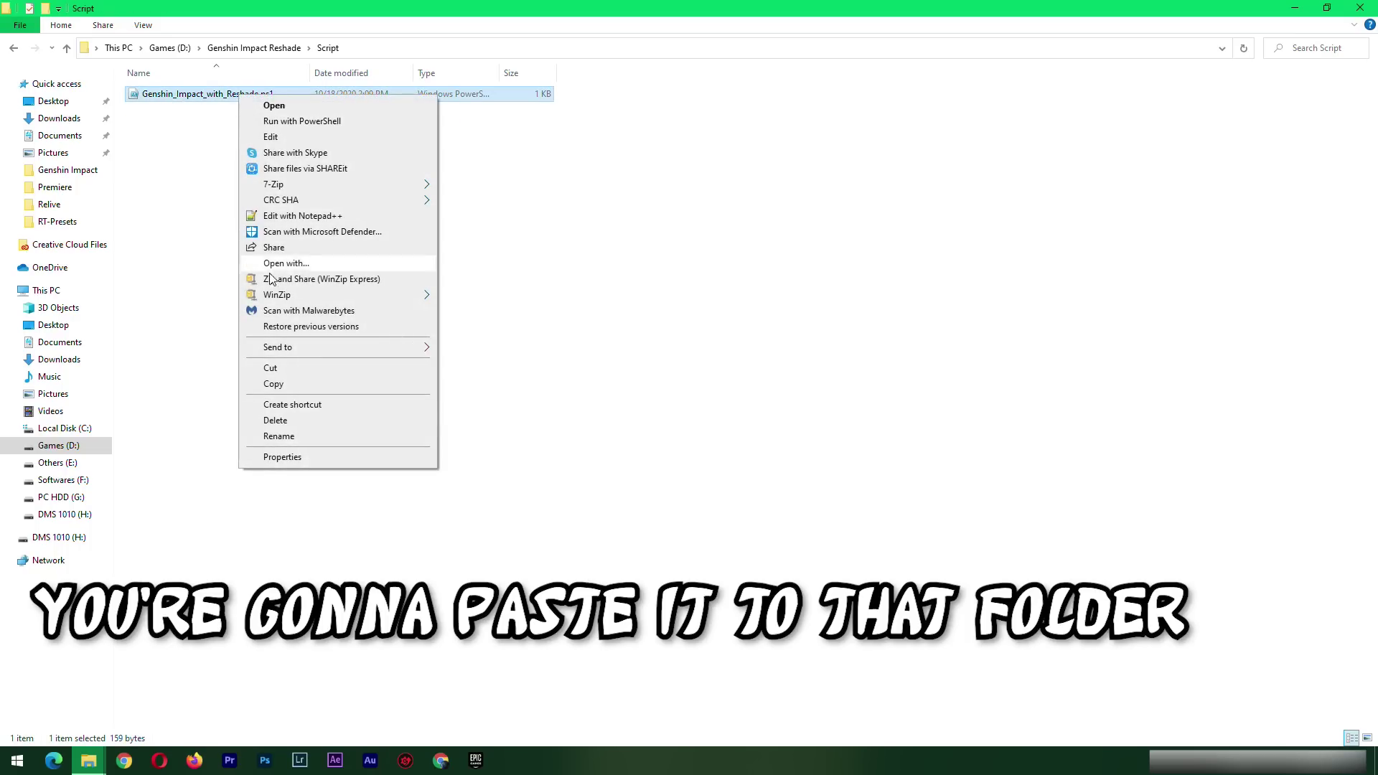
pyautogui.click(273, 385)
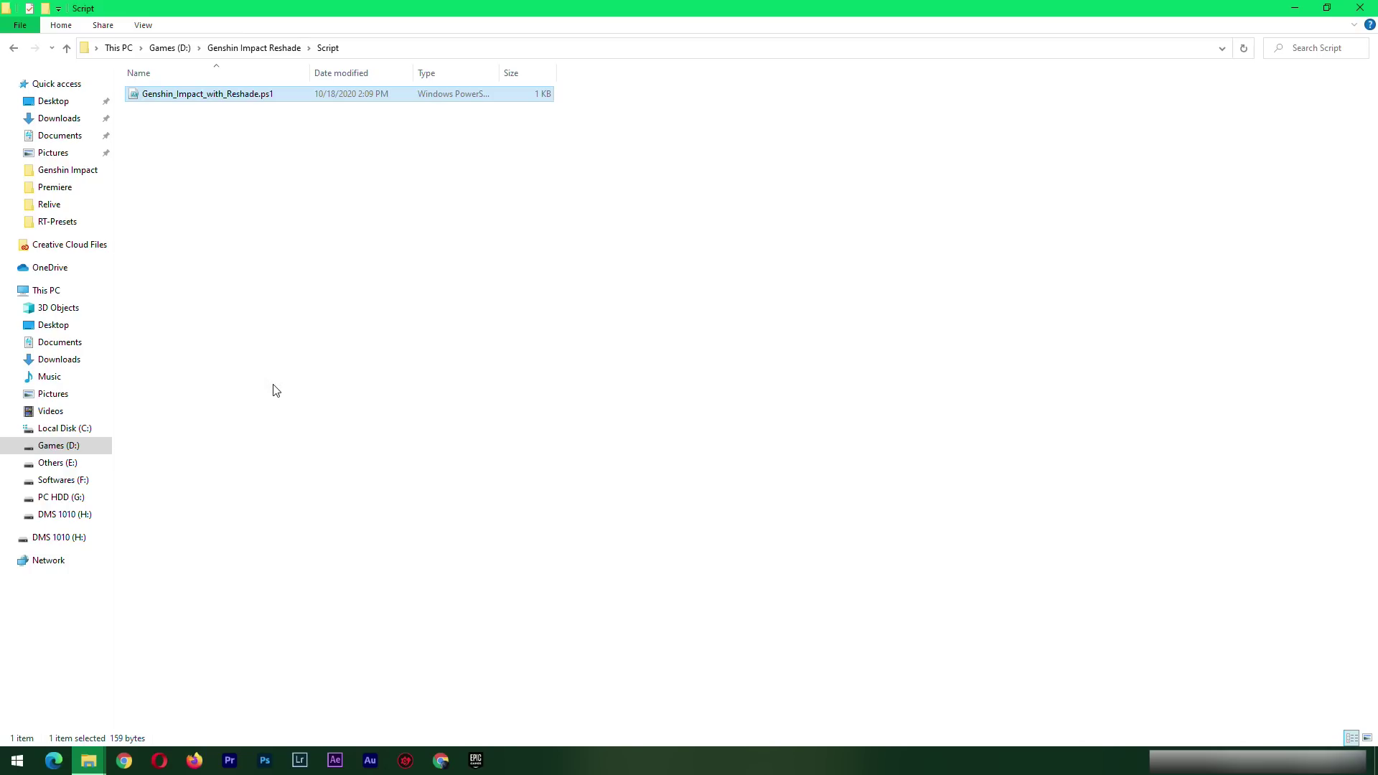
pyautogui.moveTo(89, 760)
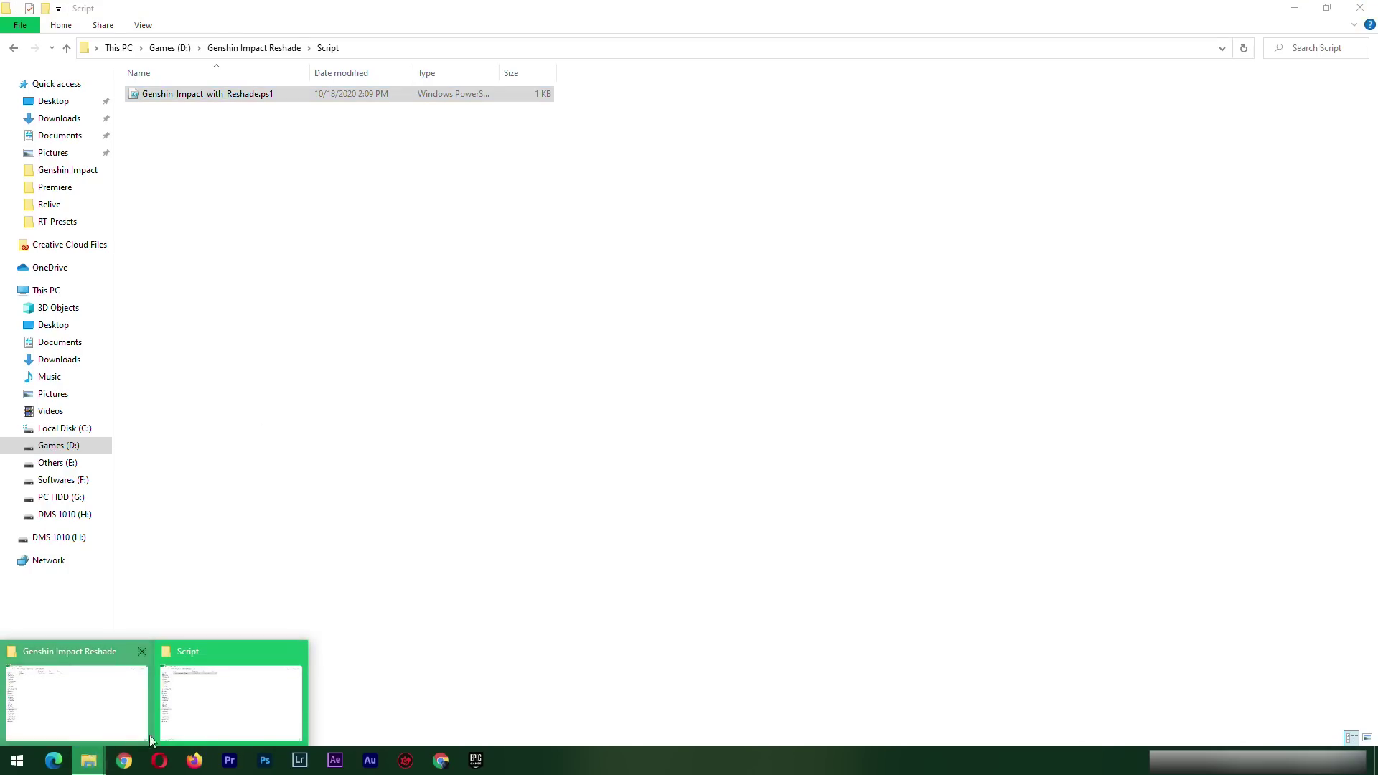
pyautogui.click(117, 711)
pyautogui.rightClick(225, 163)
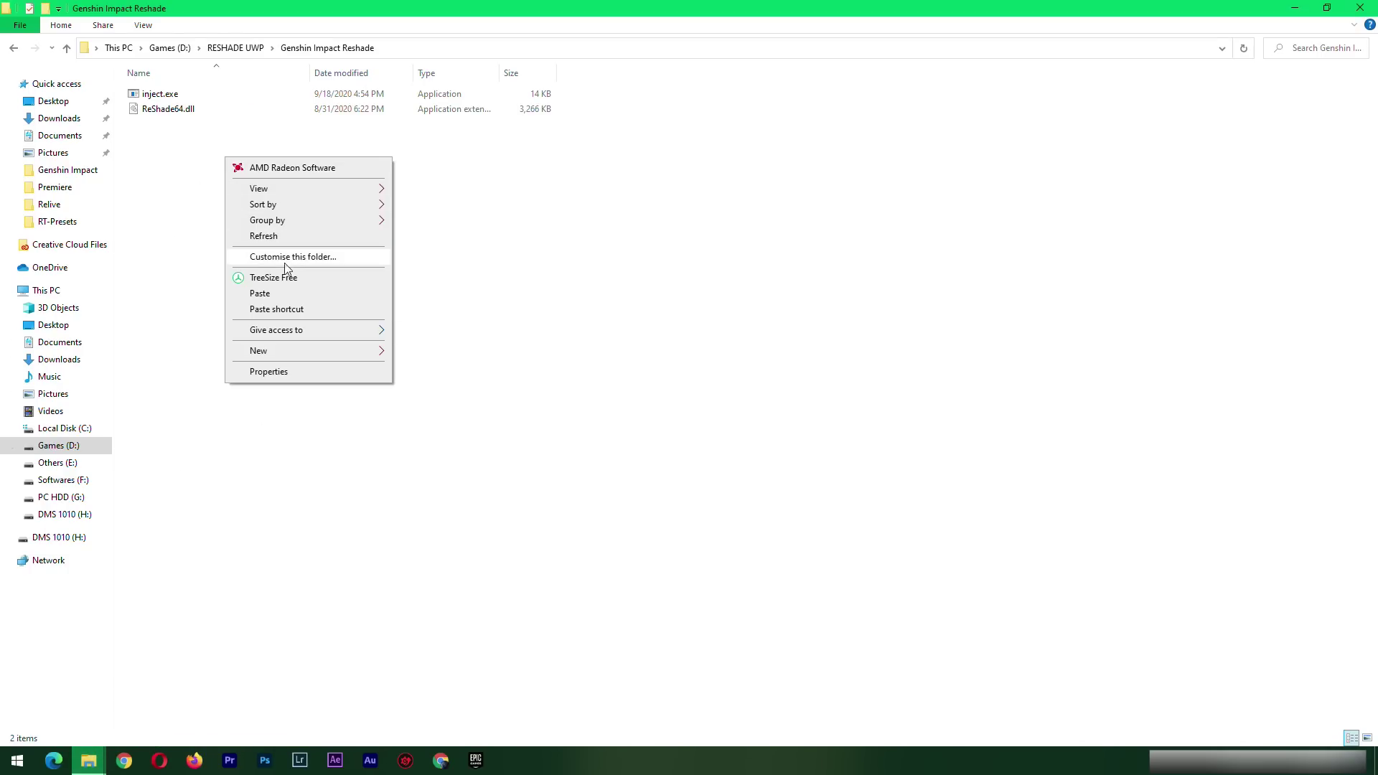
pyautogui.click(262, 294)
pyautogui.click(322, 245)
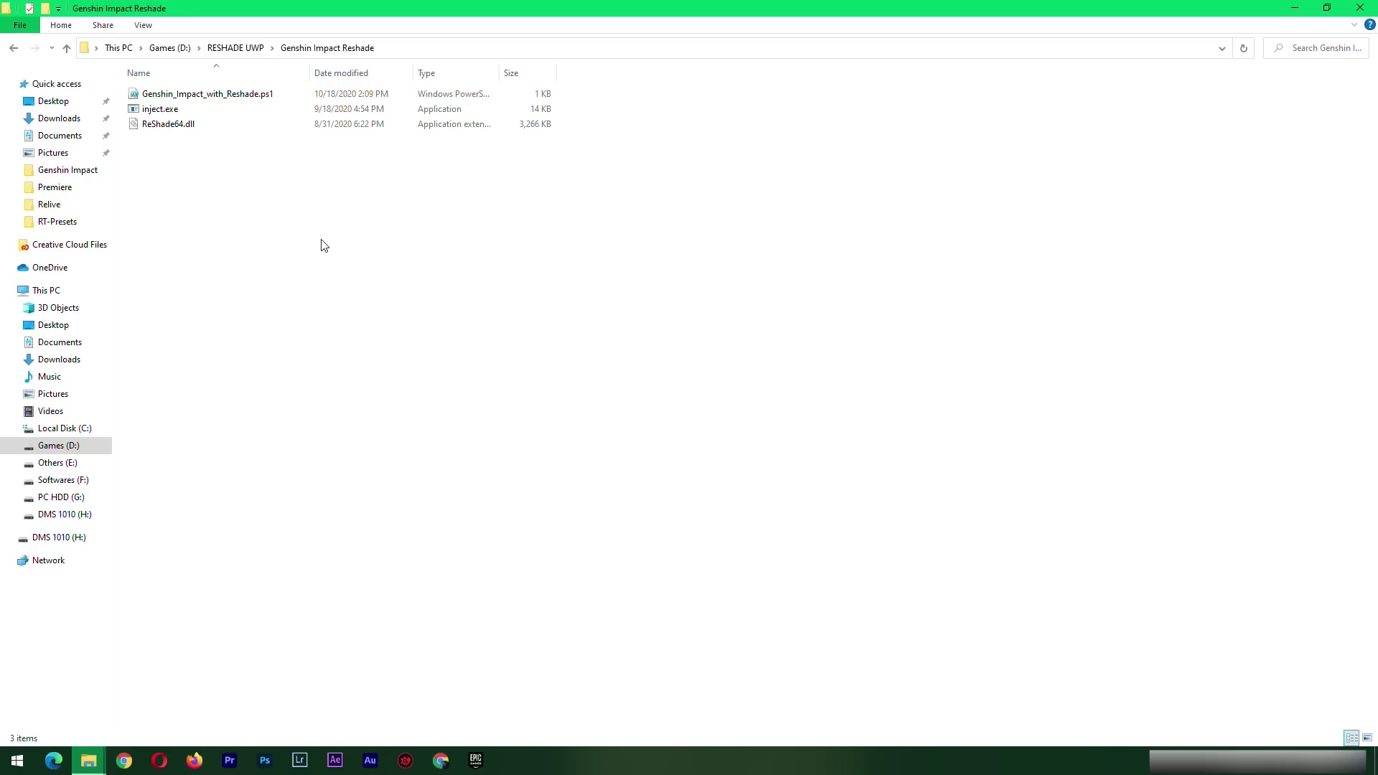
pyautogui.hotkey('alt', 'Left')
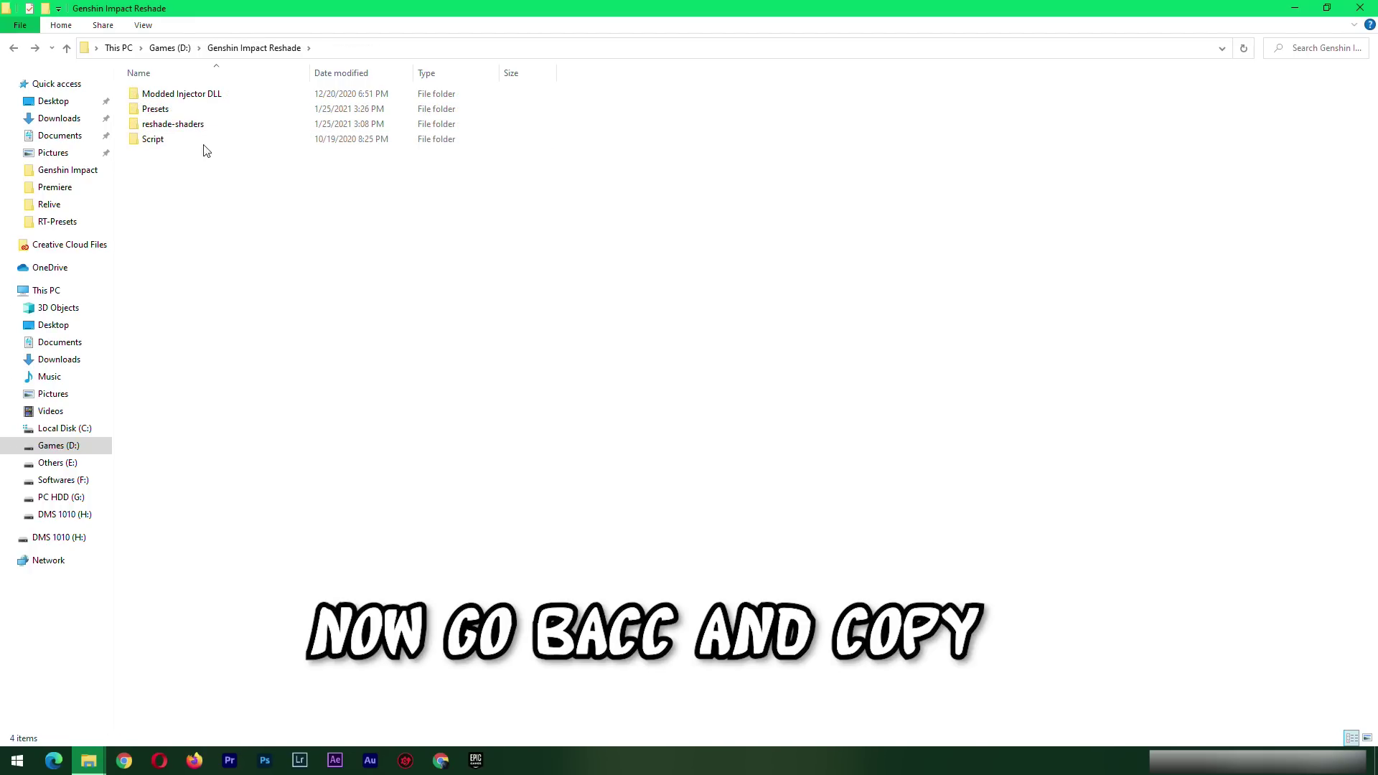
# Step: Copy the reshade-shaders folder into RESHADE UWP\Genshin Impact Reshade
pyautogui.rightClick(179, 124)
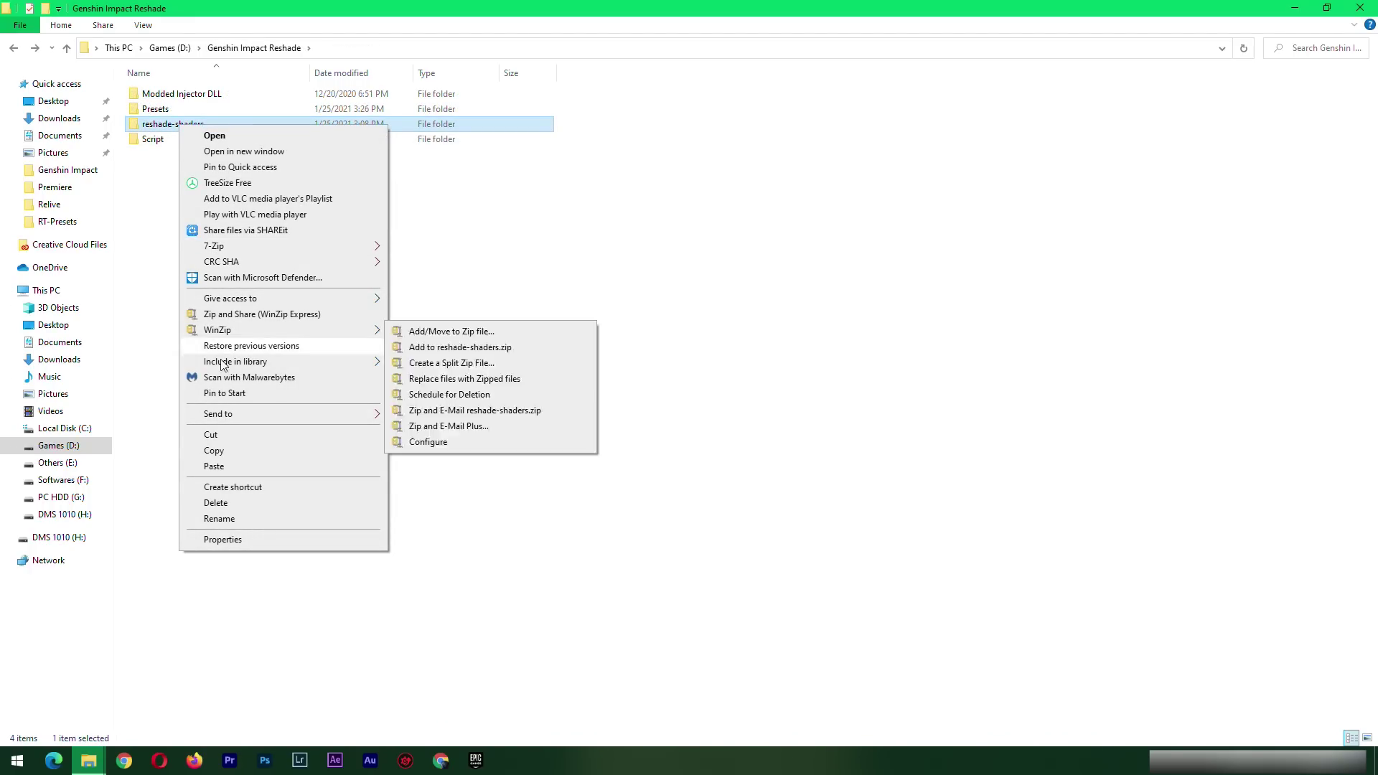
pyautogui.click(214, 451)
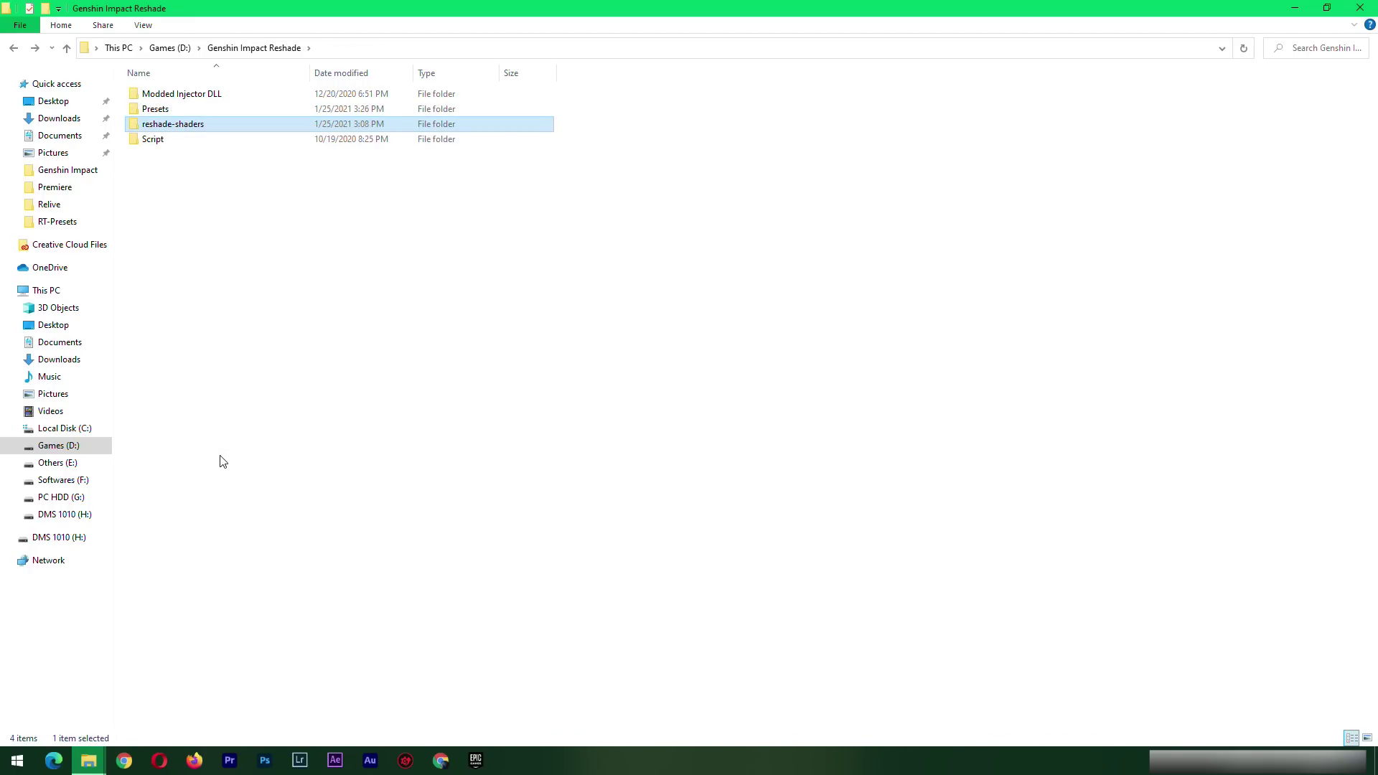
pyautogui.click(97, 755)
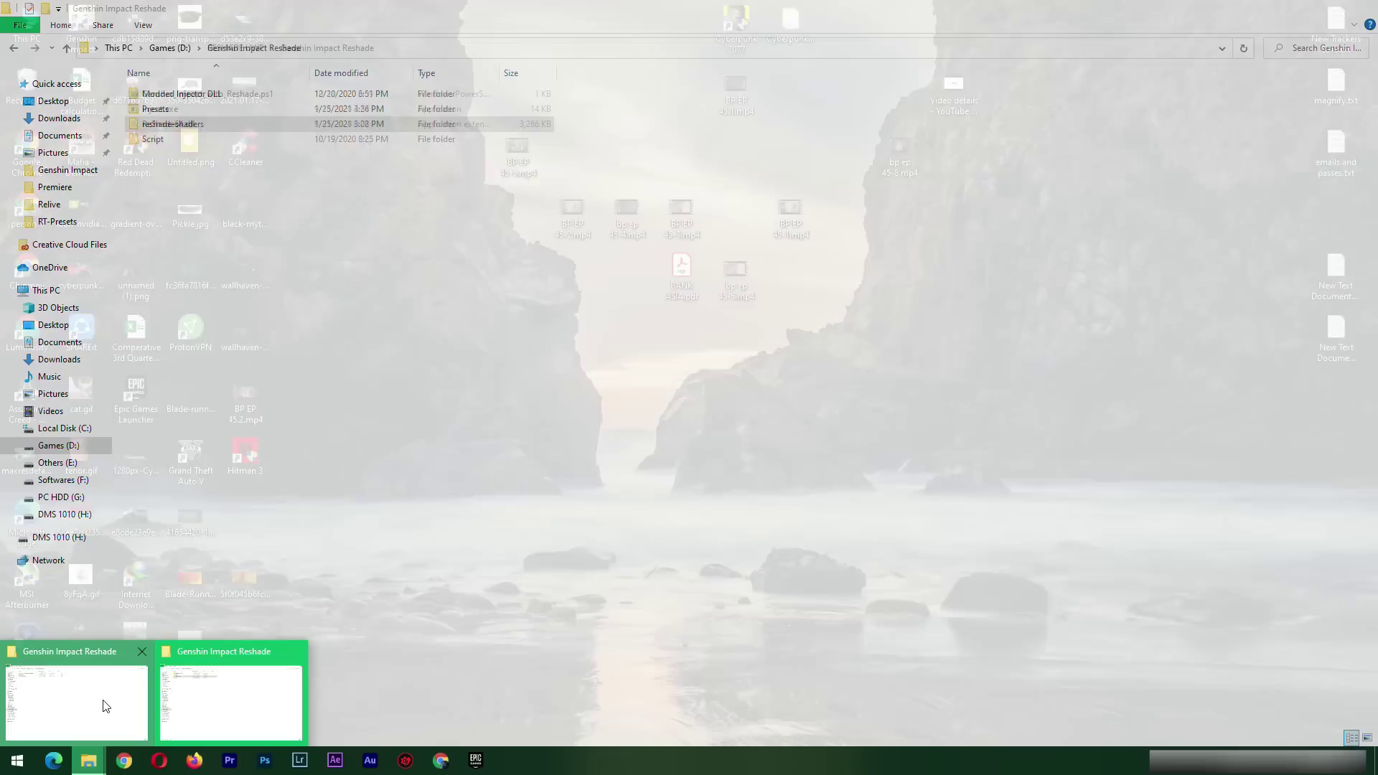
pyautogui.click(104, 706)
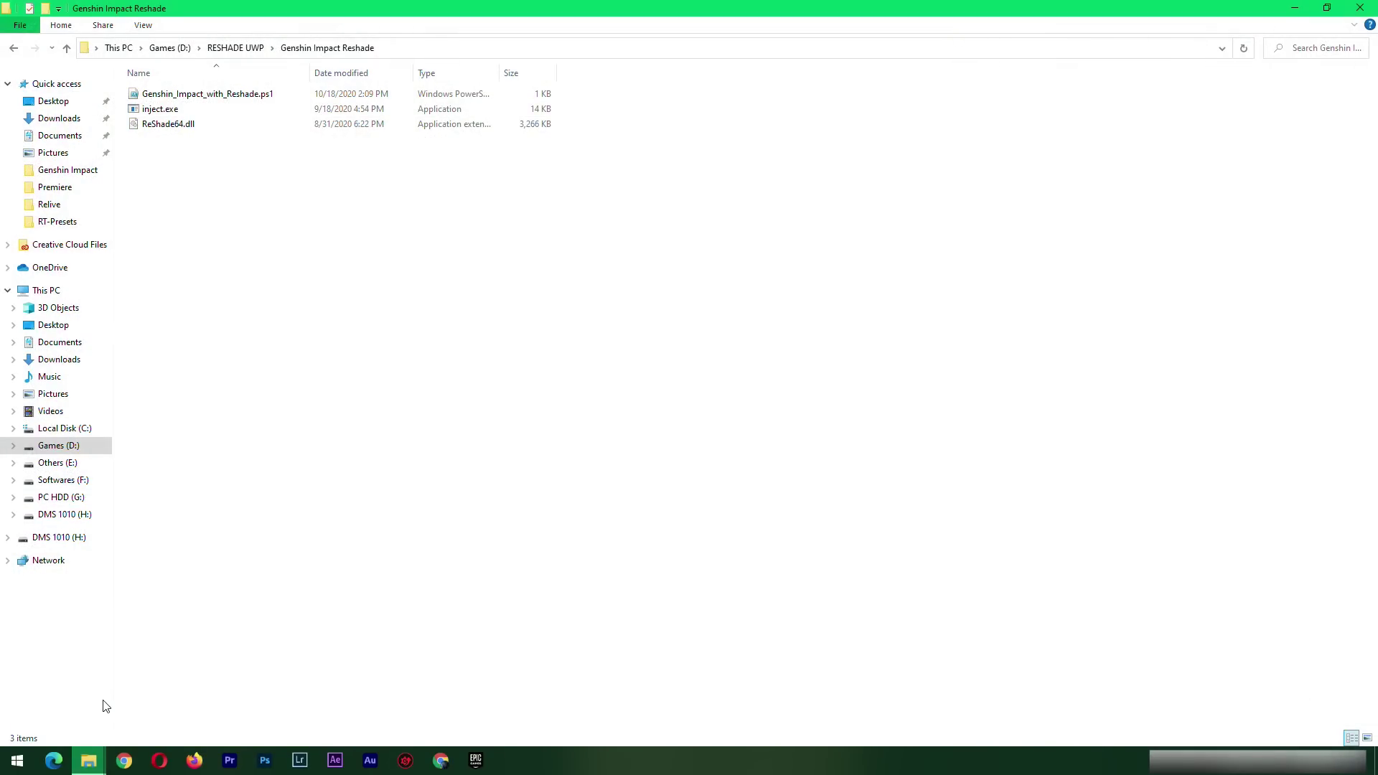
pyautogui.rightClick(275, 200)
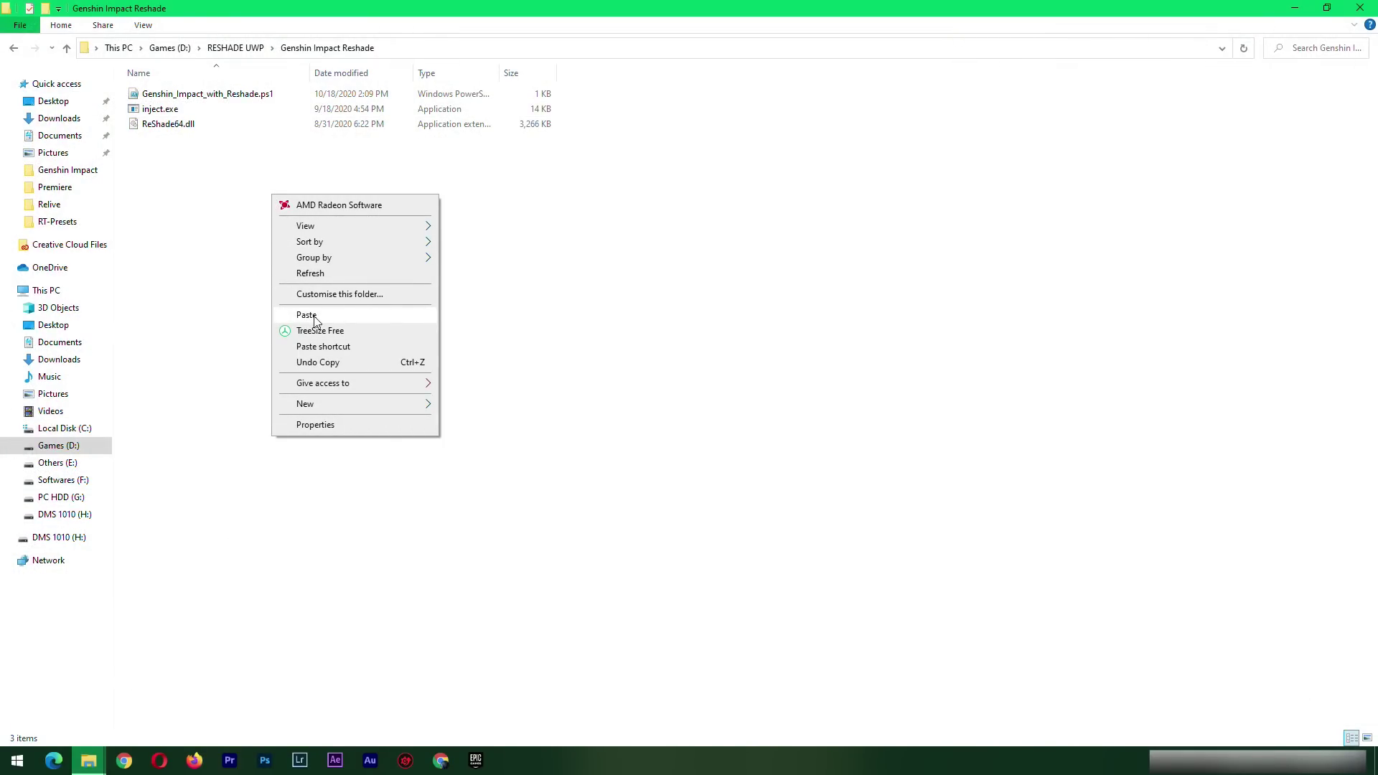
pyautogui.click(307, 316)
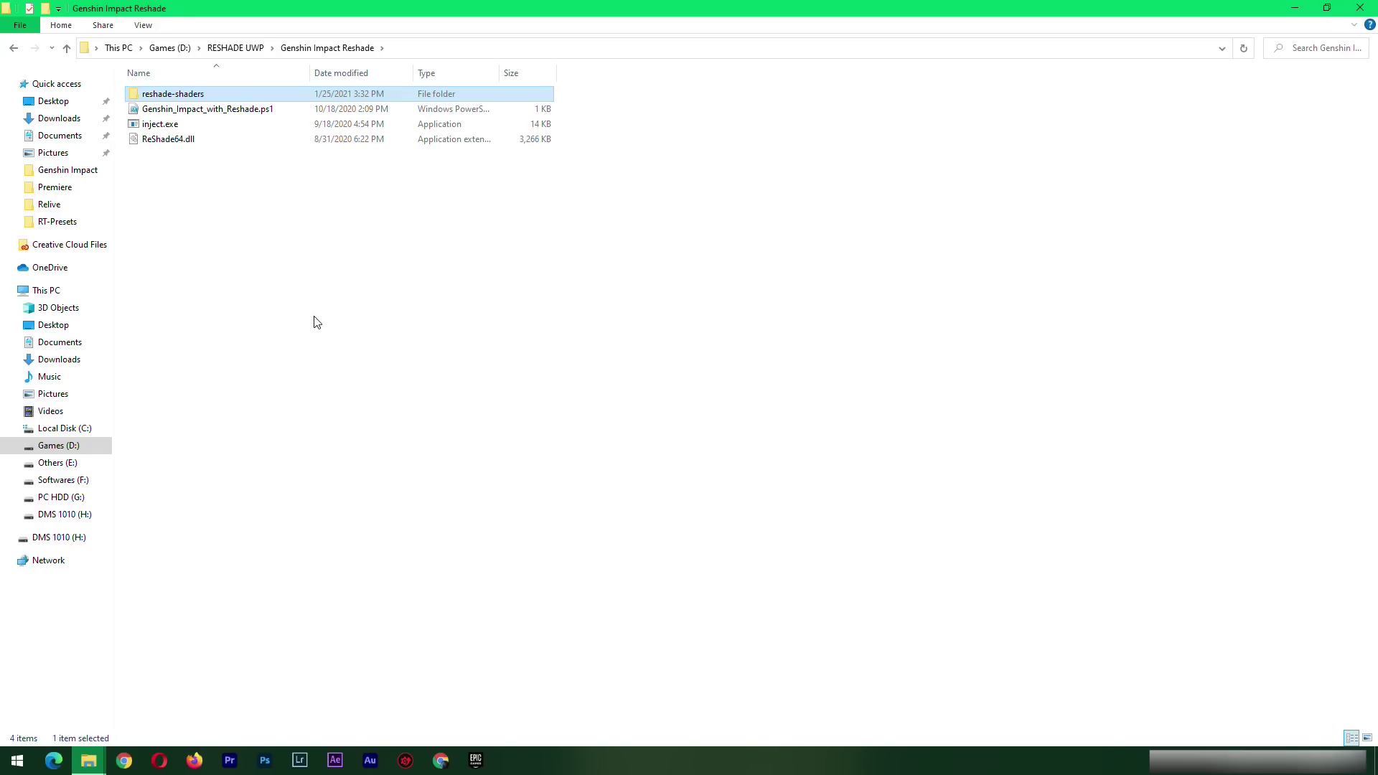
pyautogui.hotkey('alt', 'Left')
# Step: Copy the Presets folder into RESHADE UWP\Genshin Impact Reshade
pyautogui.click(159, 111)
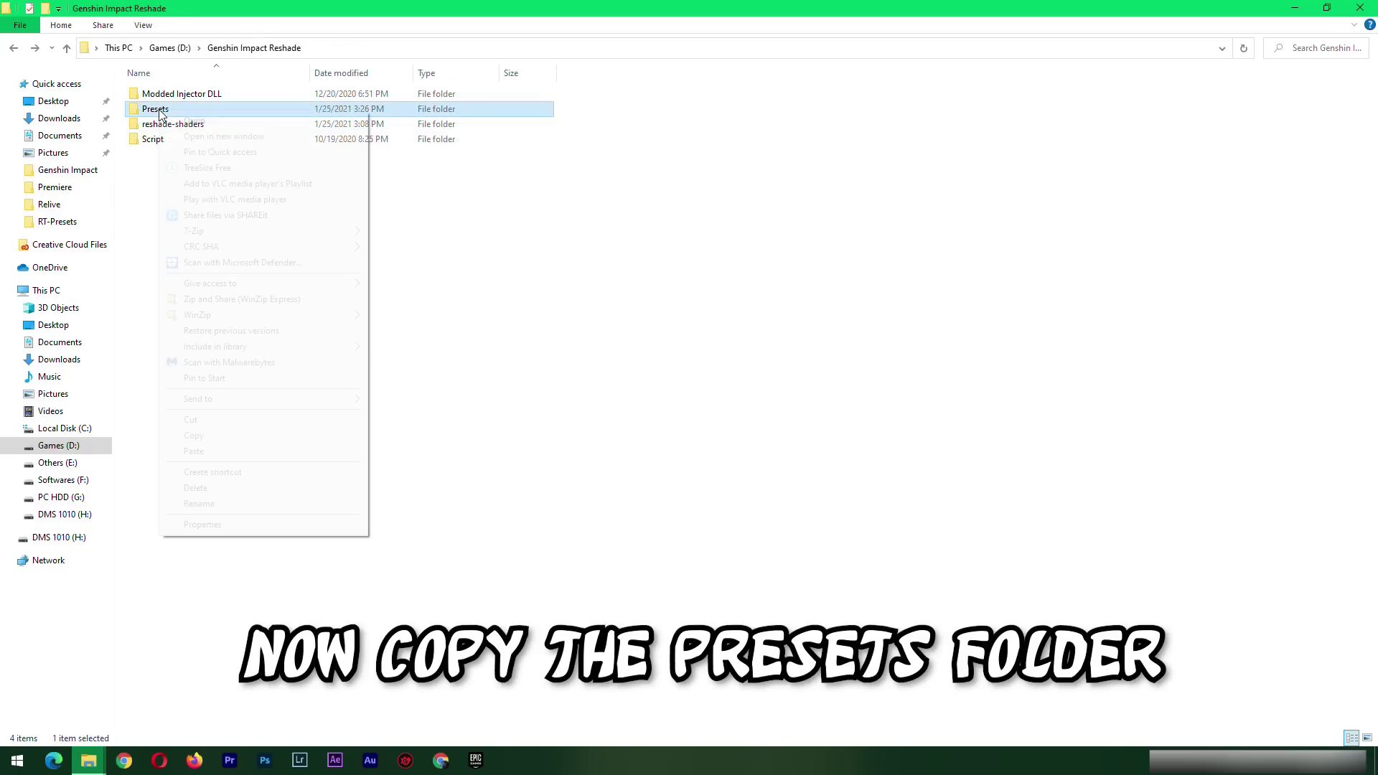
pyautogui.rightClick(160, 112)
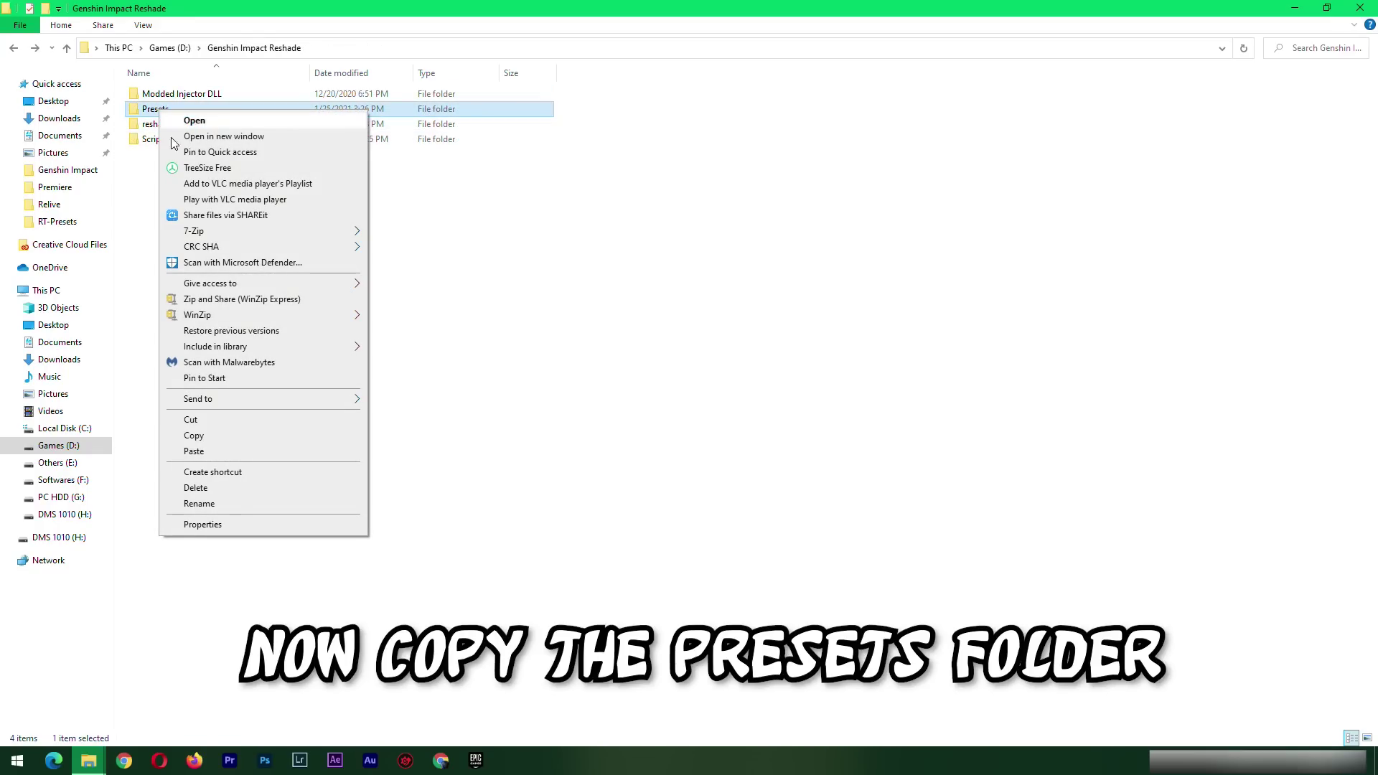
pyautogui.click(194, 435)
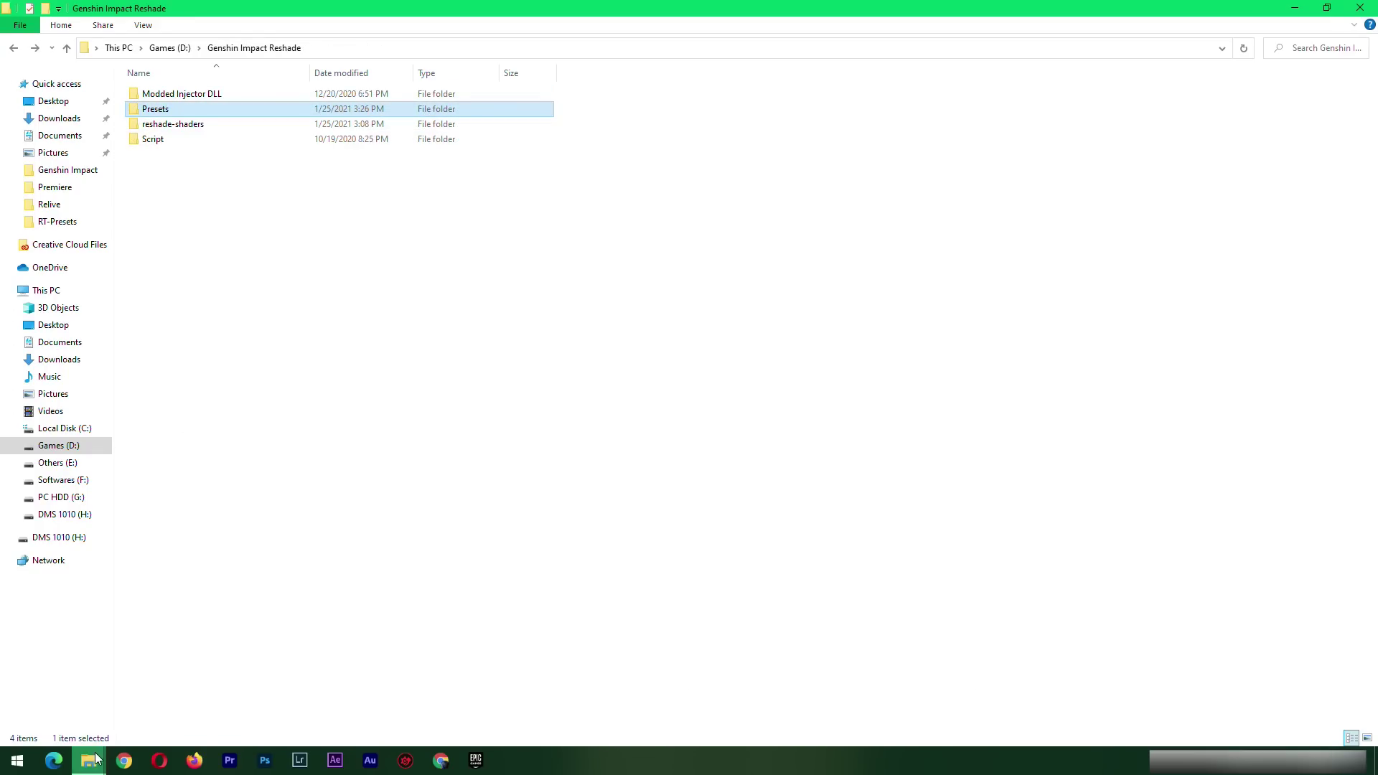
pyautogui.moveTo(88, 761)
pyautogui.click(126, 692)
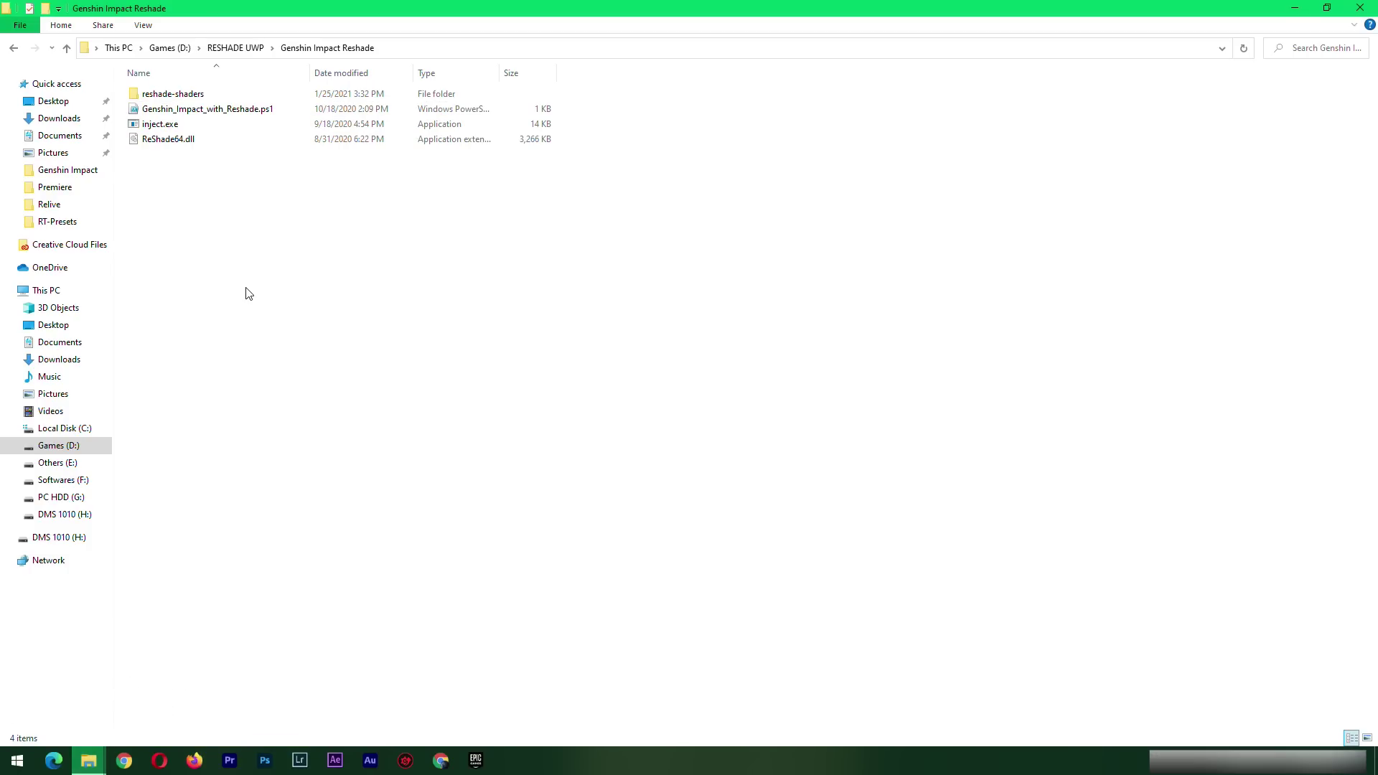
pyautogui.rightClick(219, 201)
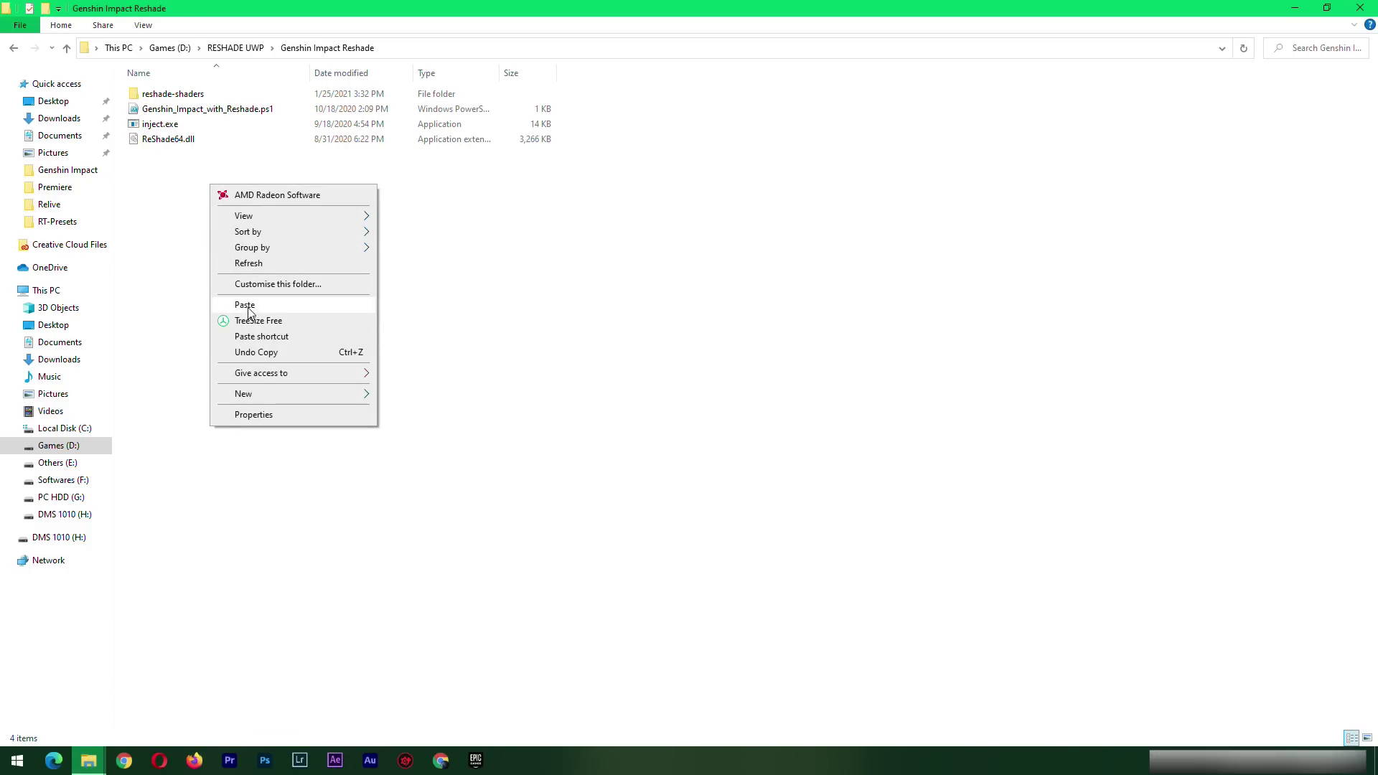
pyautogui.click(250, 310)
pyautogui.click(229, 284)
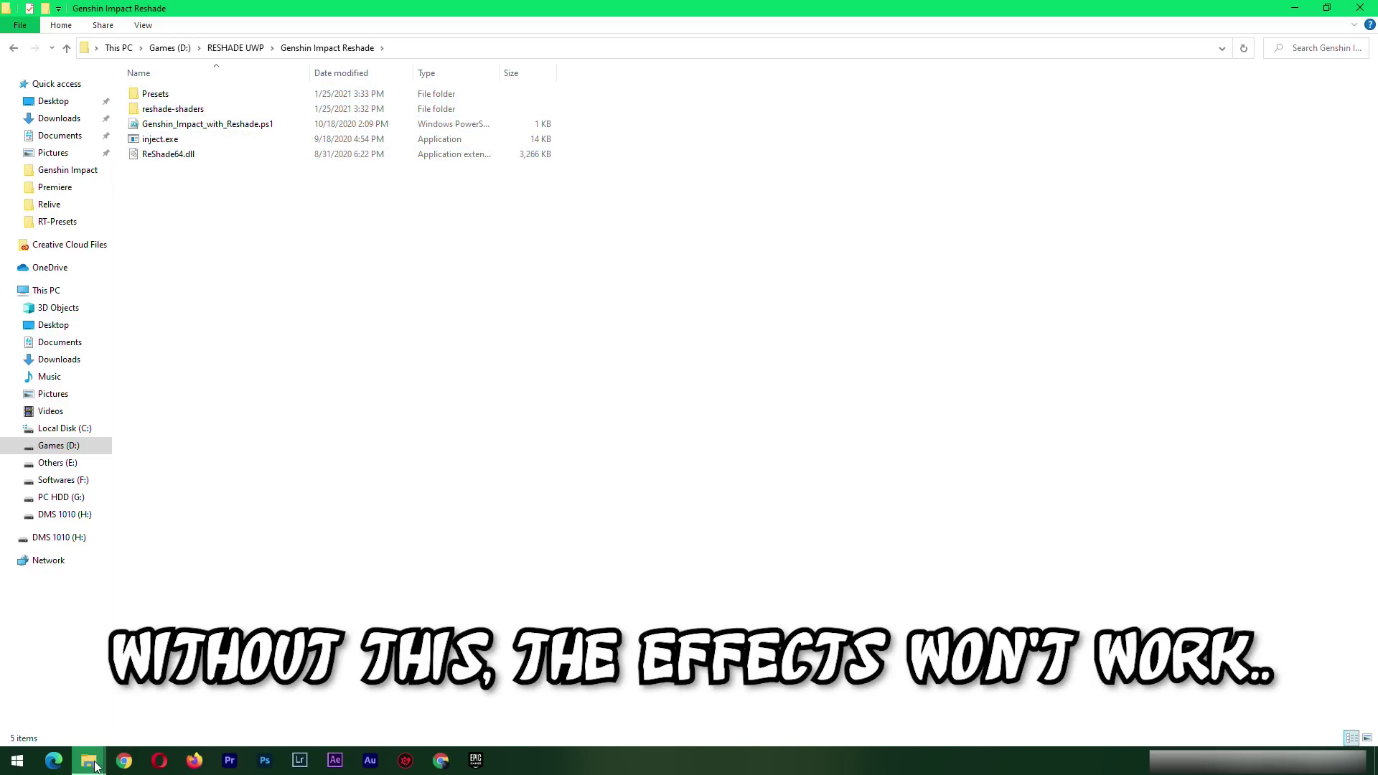
# Step: Copy the modded ReShade64.dll from the Modded Injector DLL folder
pyautogui.moveTo(96, 766)
pyautogui.click(222, 705)
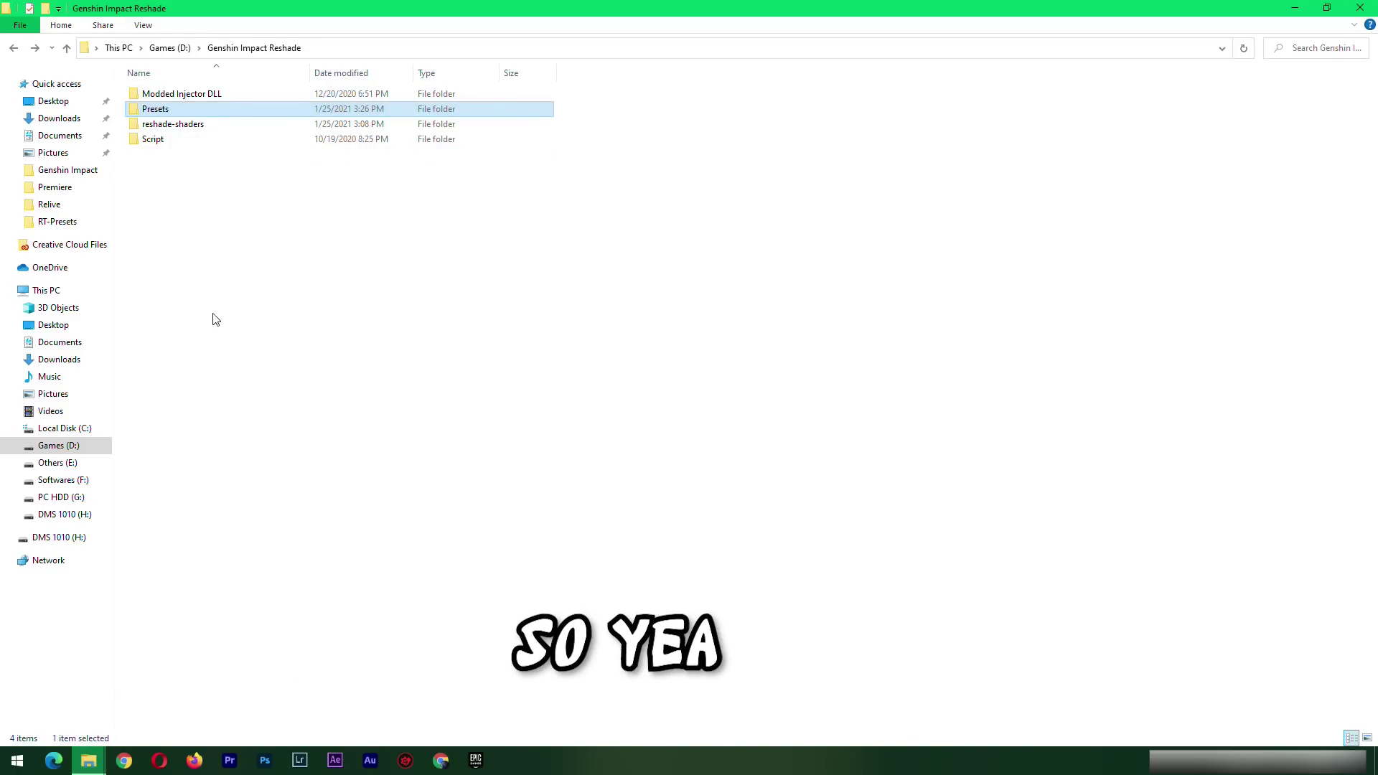
pyautogui.click(190, 98)
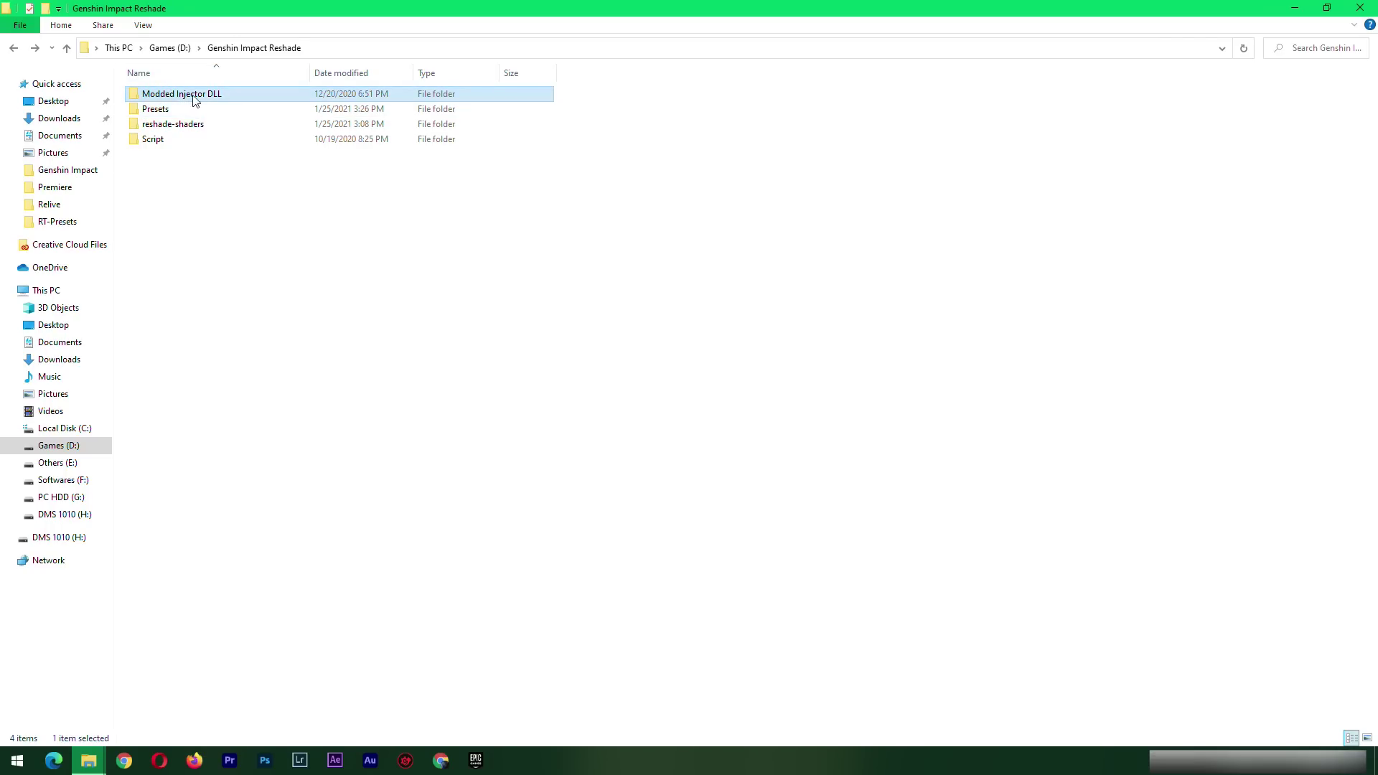
pyautogui.doubleClick(206, 95)
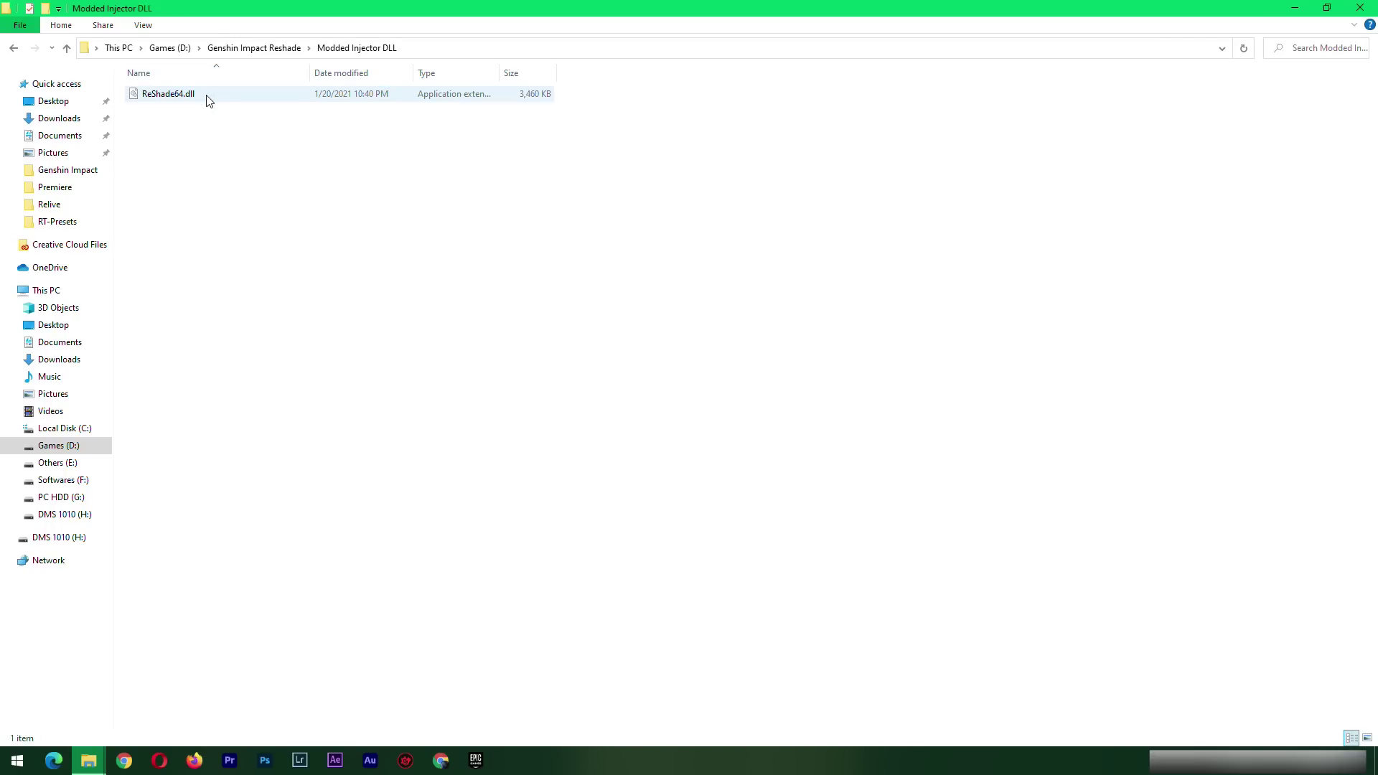
pyautogui.click(174, 95)
pyautogui.rightClick(173, 94)
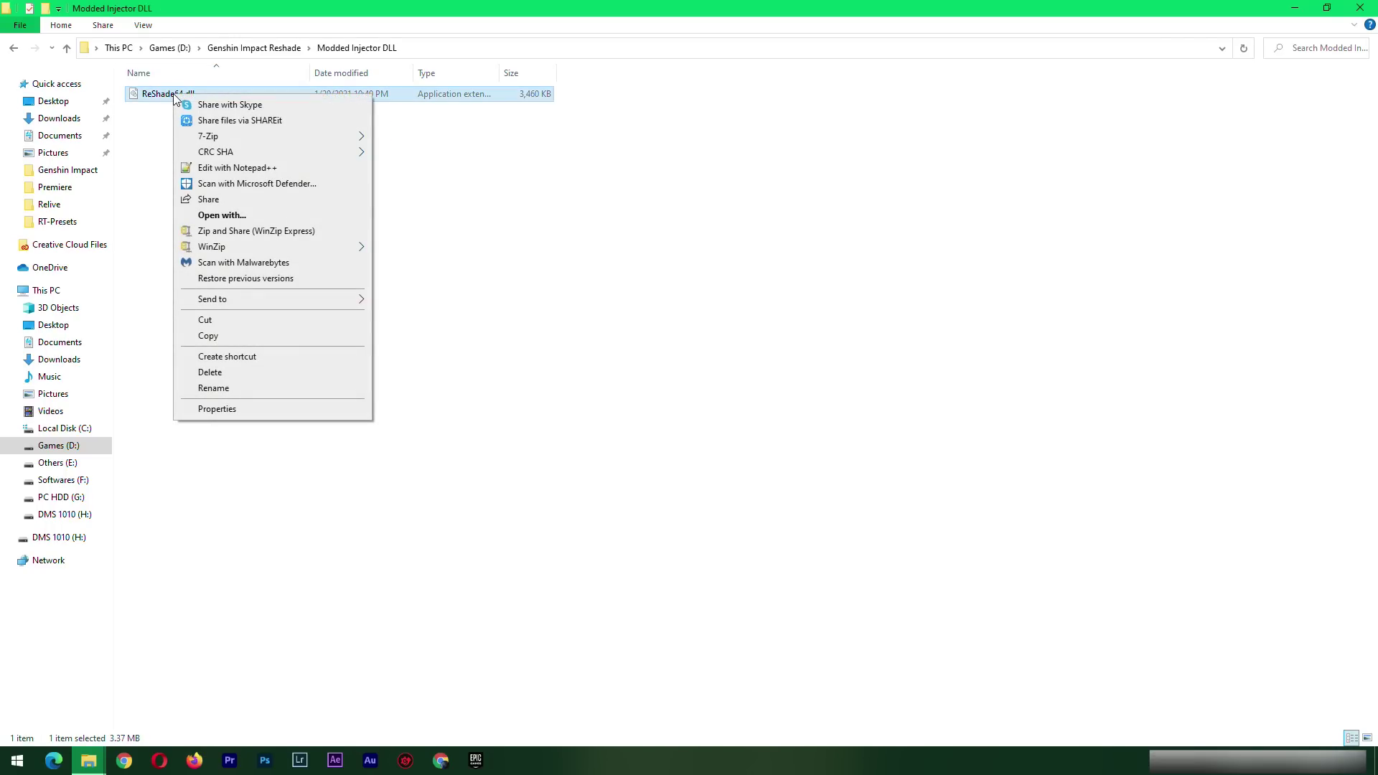
pyautogui.click(208, 337)
pyautogui.click(244, 611)
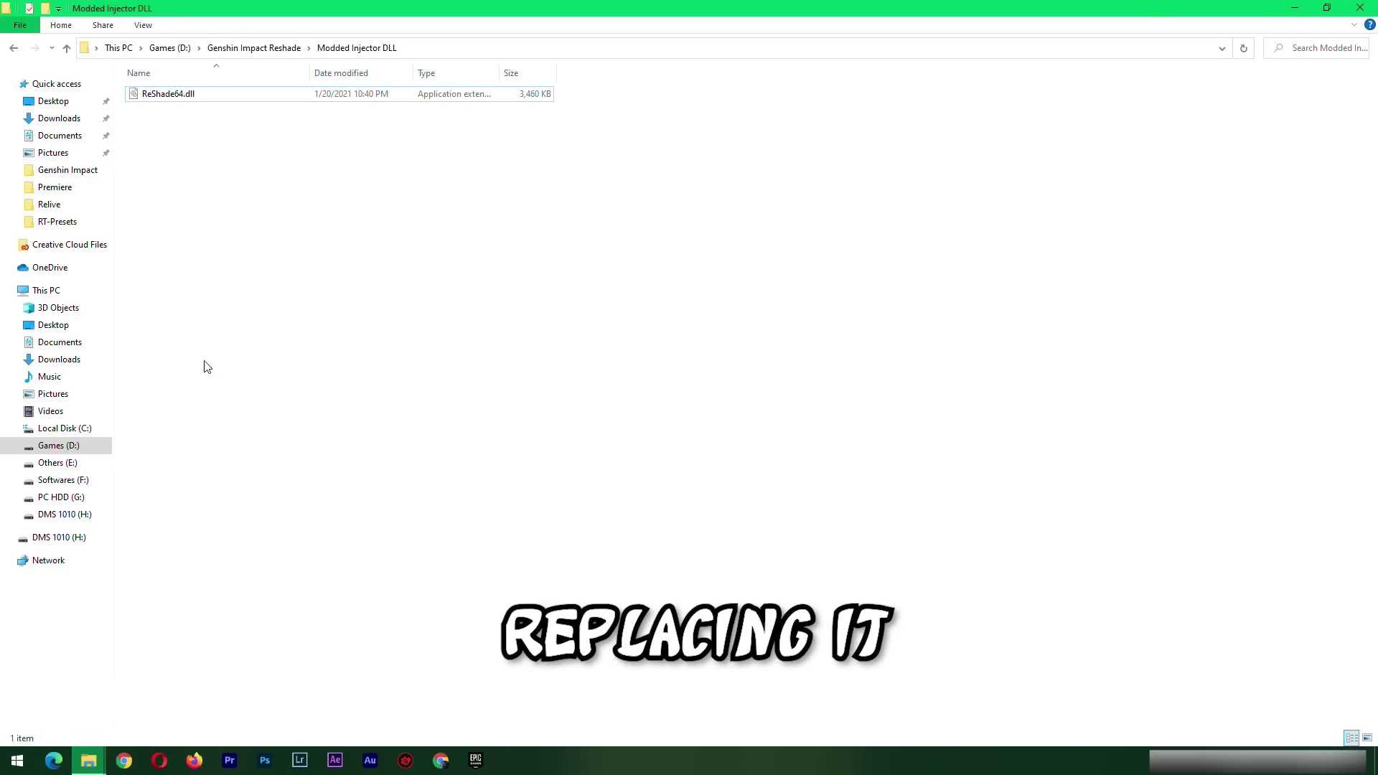
# Step: Paste it into Genshin Impact Reshade, replacing the existing ReShade64.dll
pyautogui.moveTo(88, 759)
pyautogui.click(85, 705)
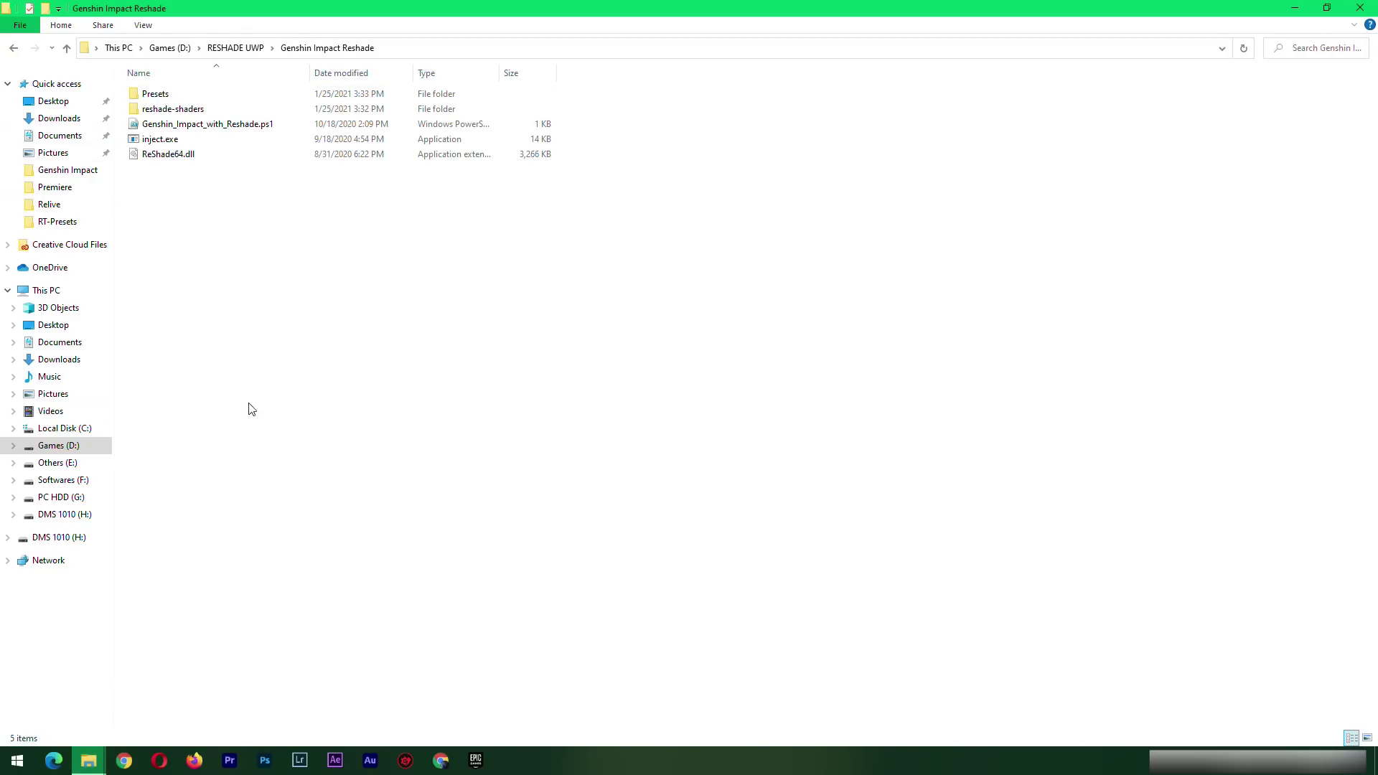
pyautogui.click(174, 154)
pyautogui.rightClick(331, 272)
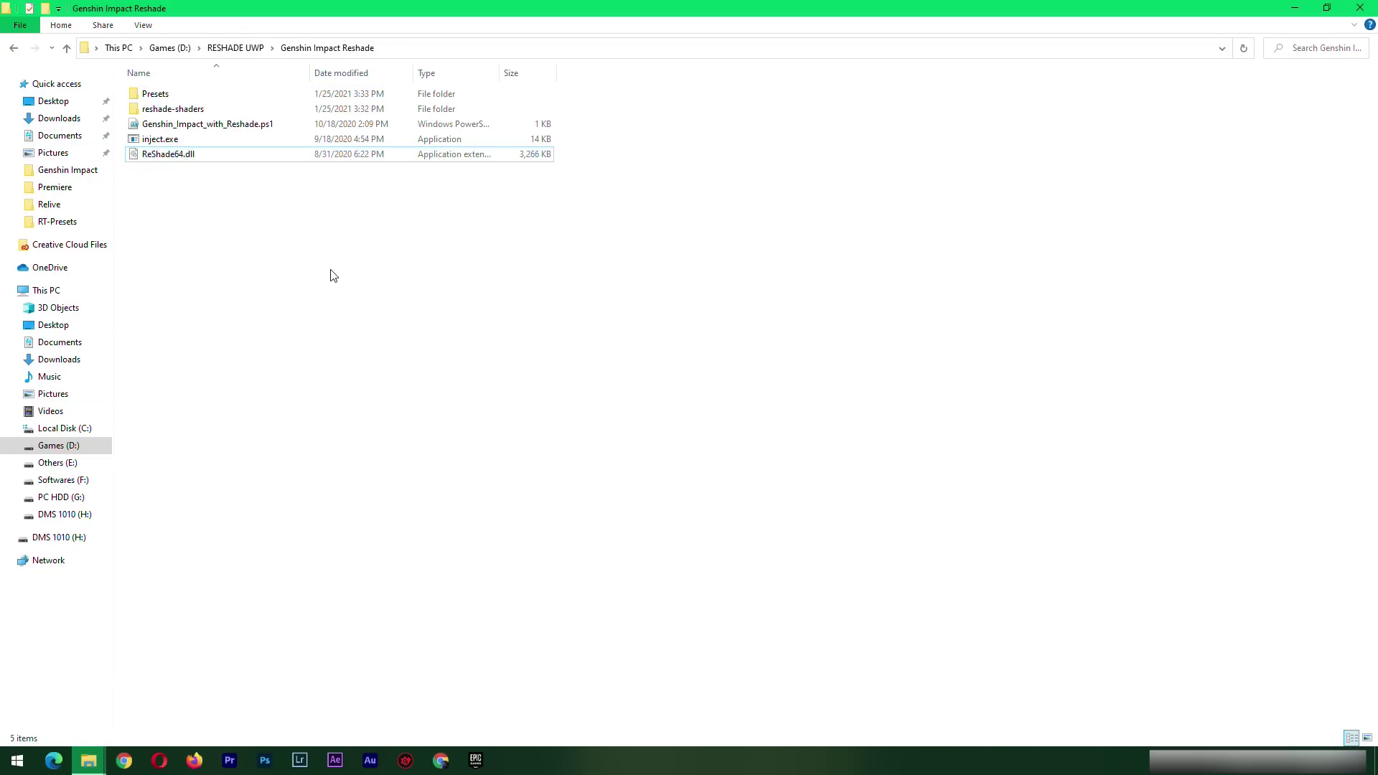
pyautogui.click(365, 392)
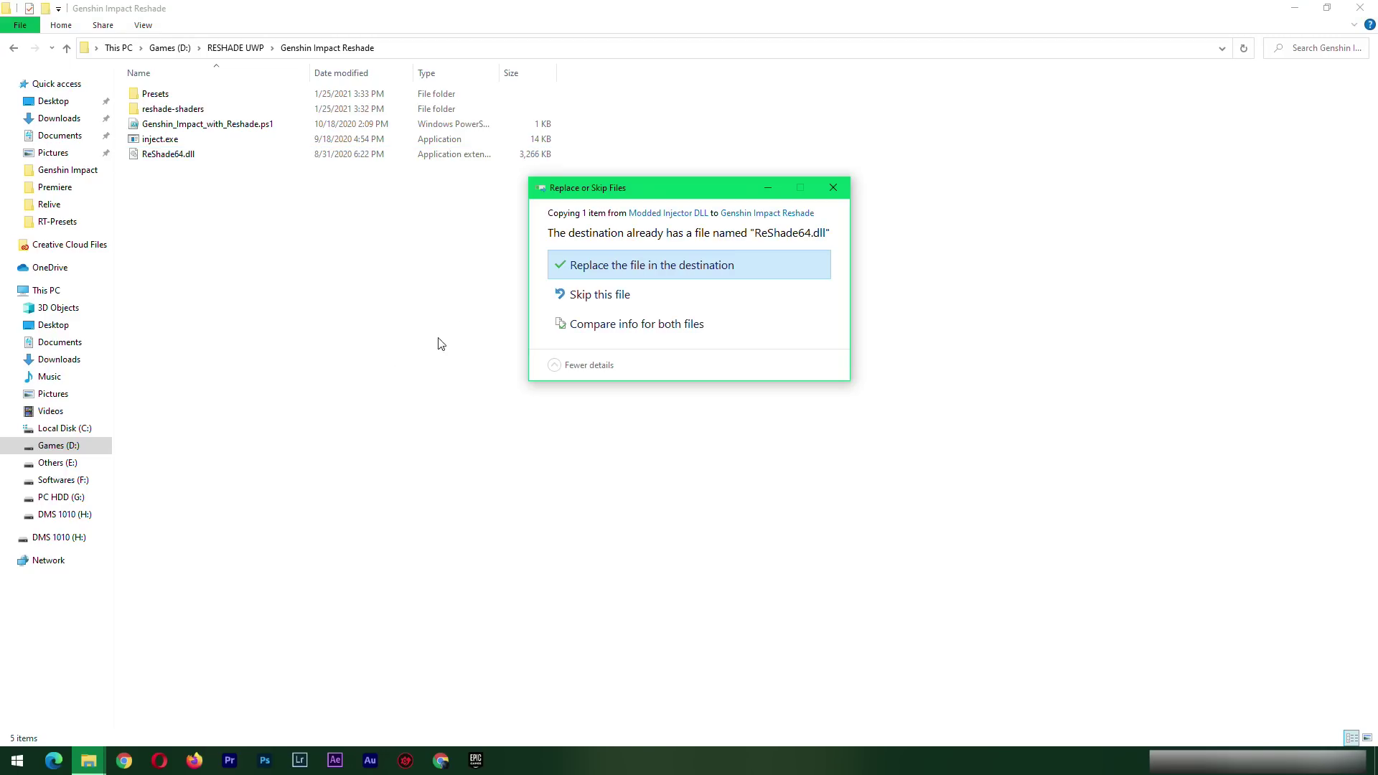
pyautogui.click(699, 266)
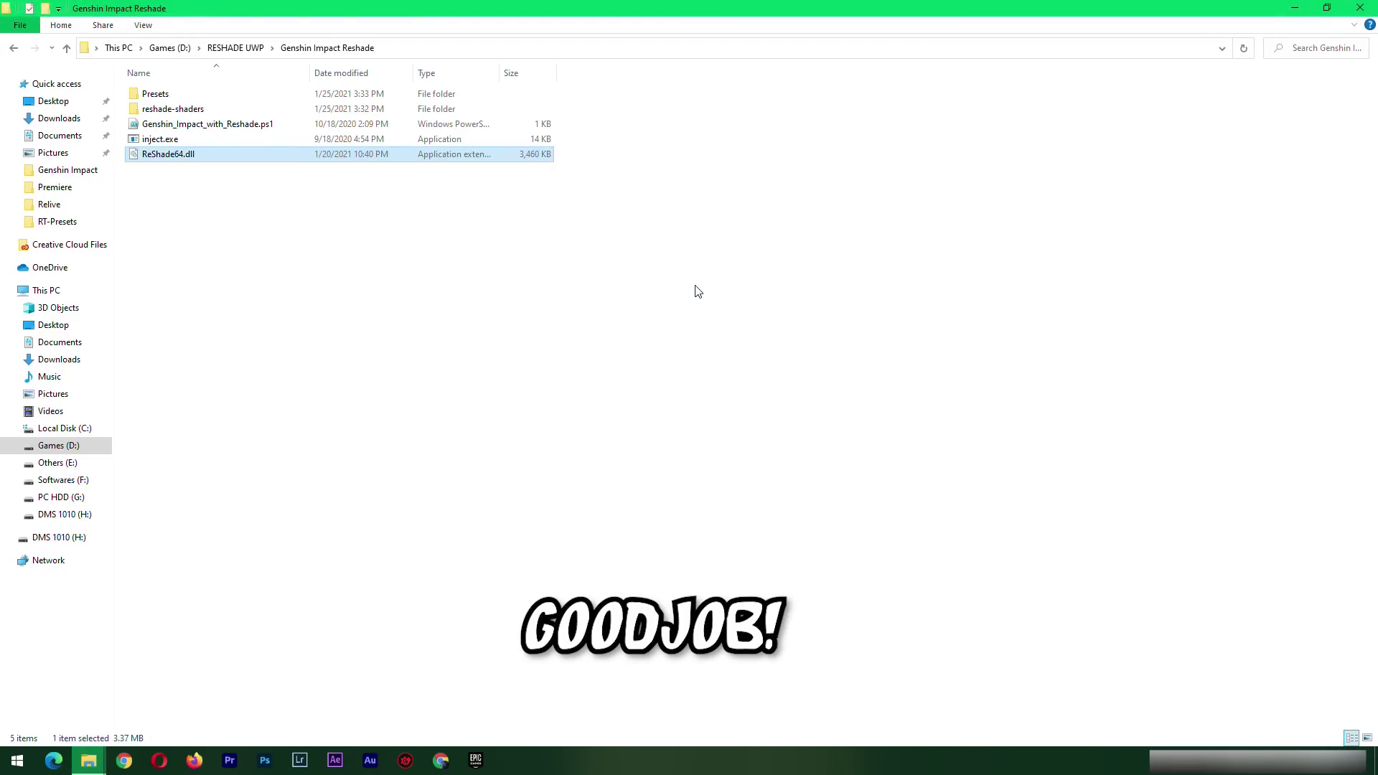
# Step: Open Genshin_Impact_with_Reshade.ps1 in PowerShell ISE with Edit and reposition the editor window
pyautogui.rightClick(208, 126)
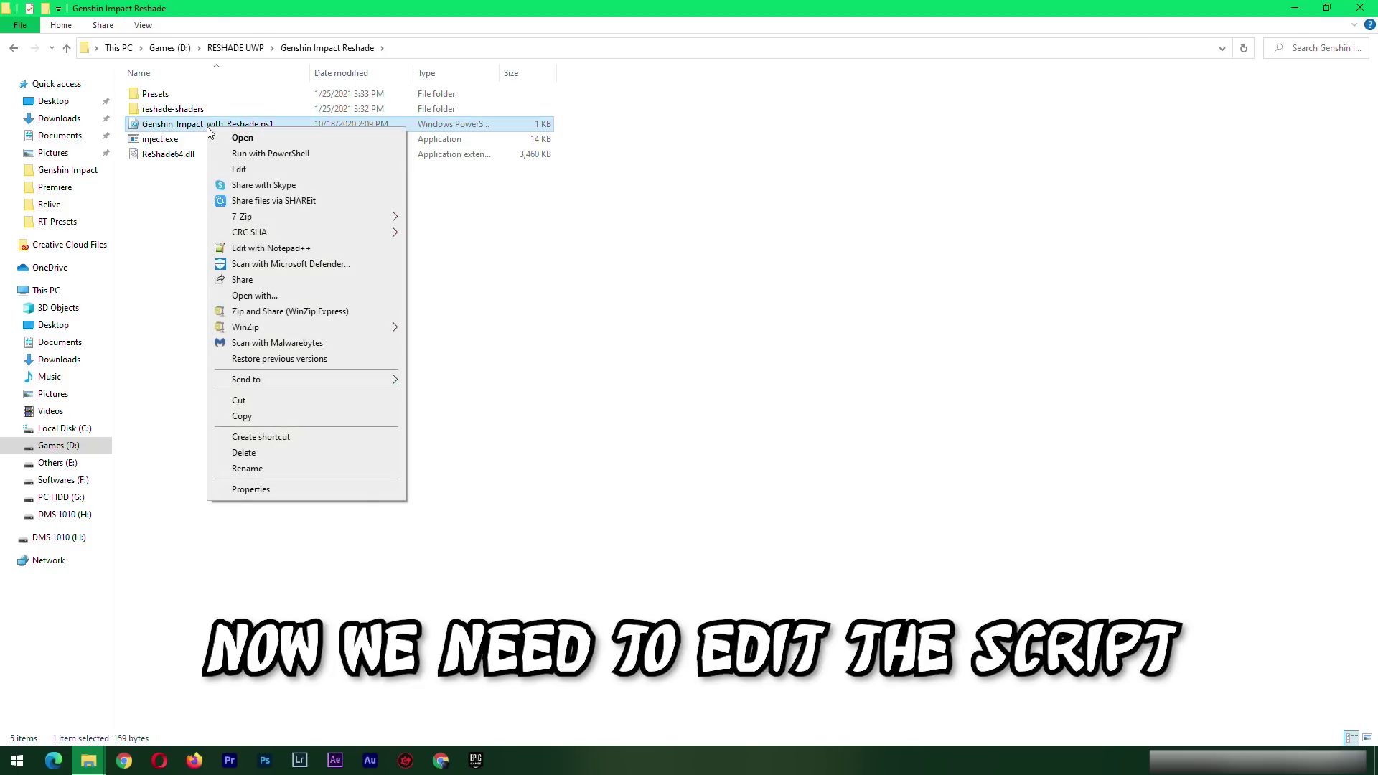
pyautogui.click(239, 169)
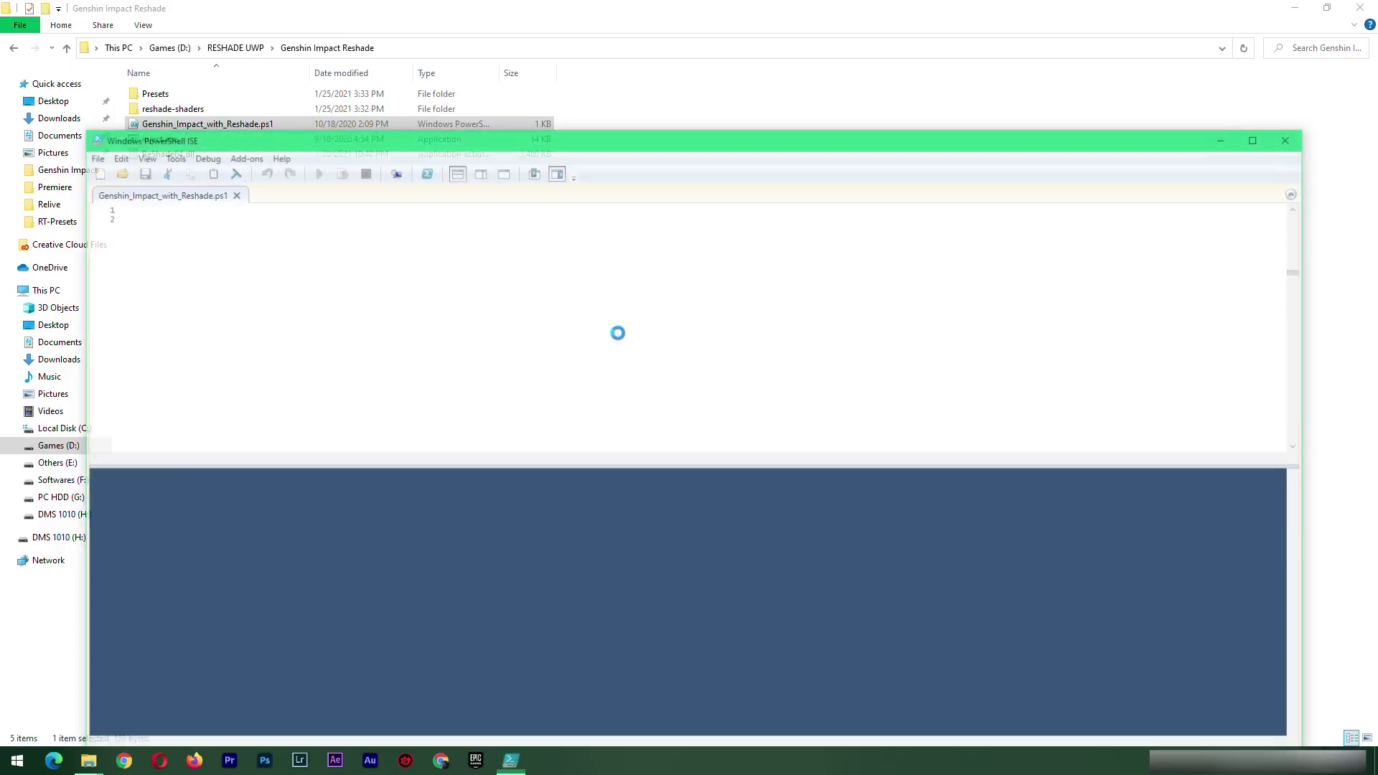
pyautogui.moveTo(787, 136); pyautogui.dragTo(785, 67)
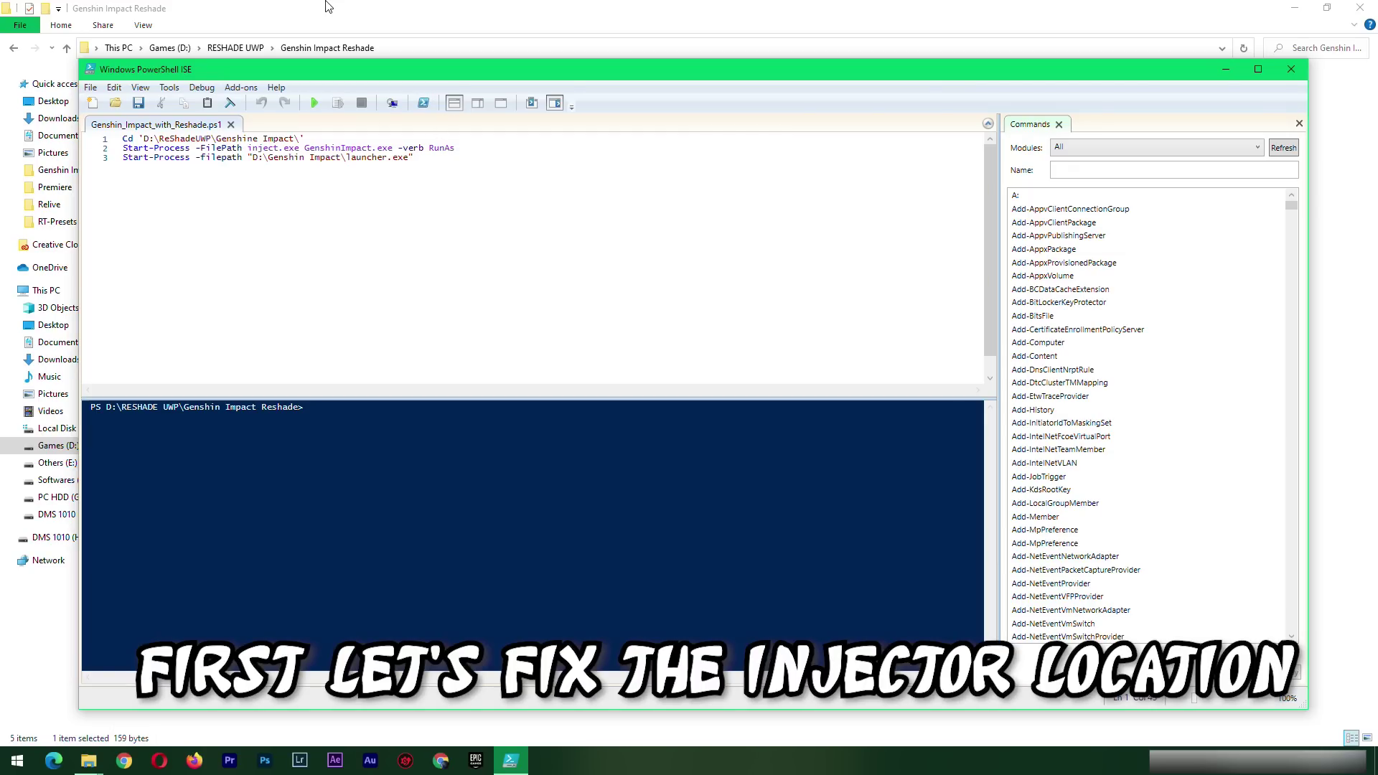
pyautogui.moveTo(351, 72); pyautogui.dragTo(364, 146)
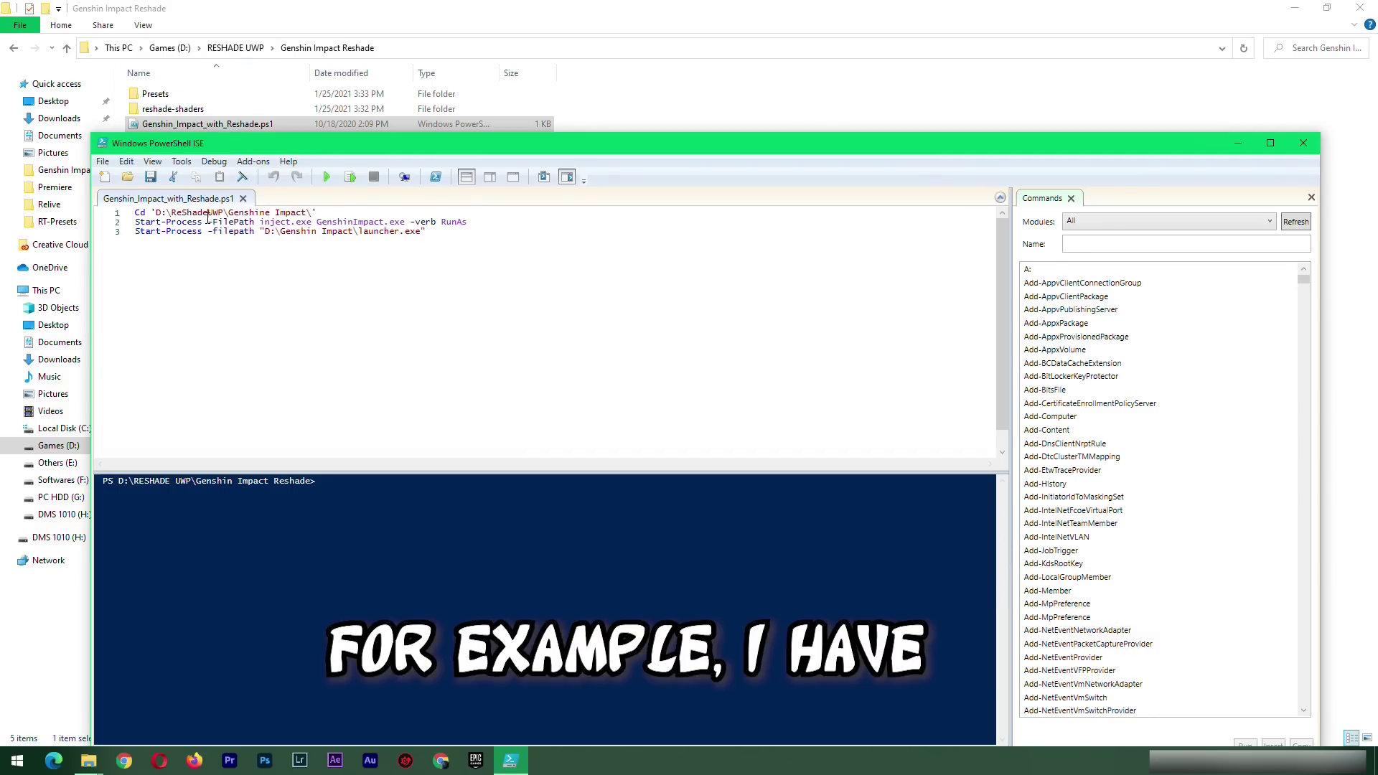
# Step: Change the line 1 Cd path to D:\RESHADE UWP\Genshin Impact Reshade\
pyautogui.click(209, 213)
pyautogui.click(187, 213)
pyautogui.press('BackSpace')
pyautogui.write('s')
pyautogui.moveTo(207, 212); pyautogui.dragTo(184, 212)
pyautogui.write('RESHADE')
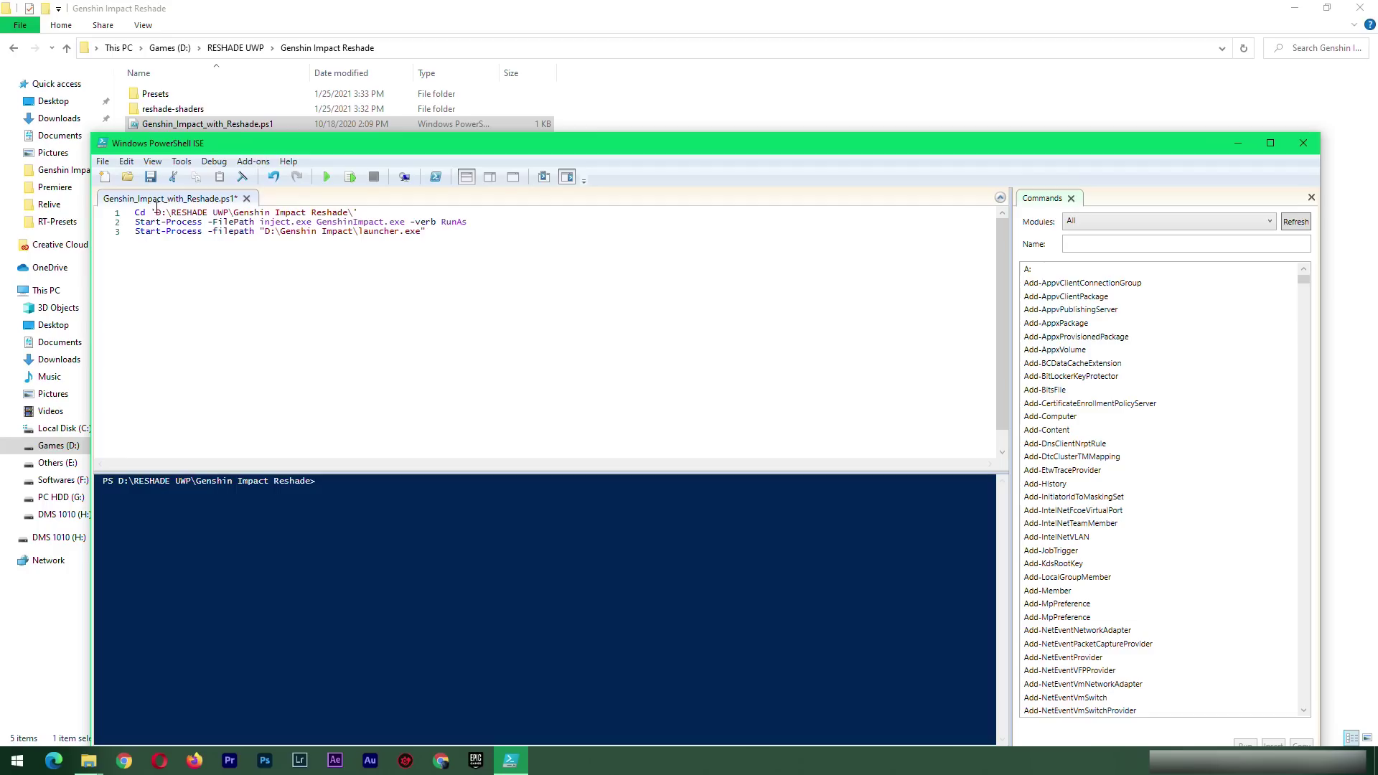
pyautogui.moveTo(362, 214); pyautogui.dragTo(352, 214)
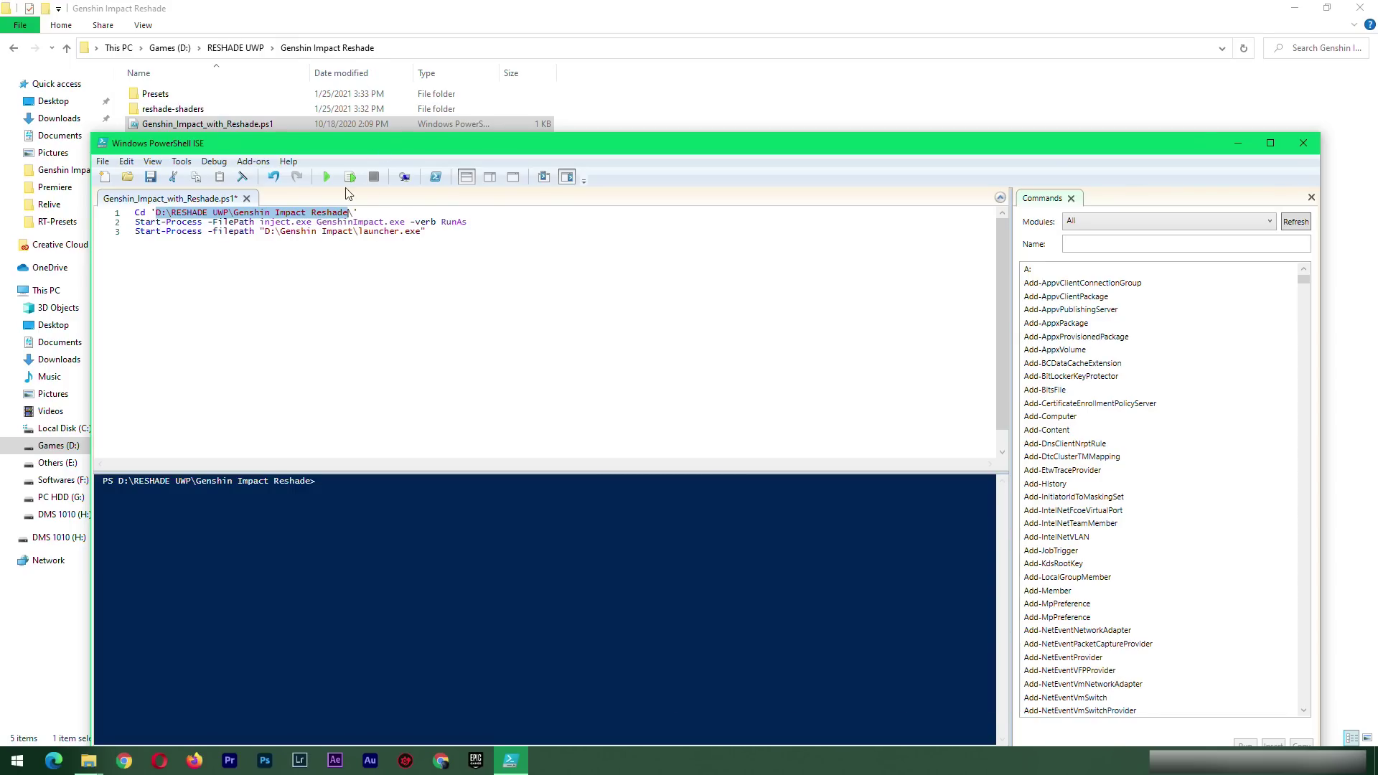
pyautogui.moveTo(493, 144); pyautogui.dragTo(503, 207)
pyautogui.click(160, 140)
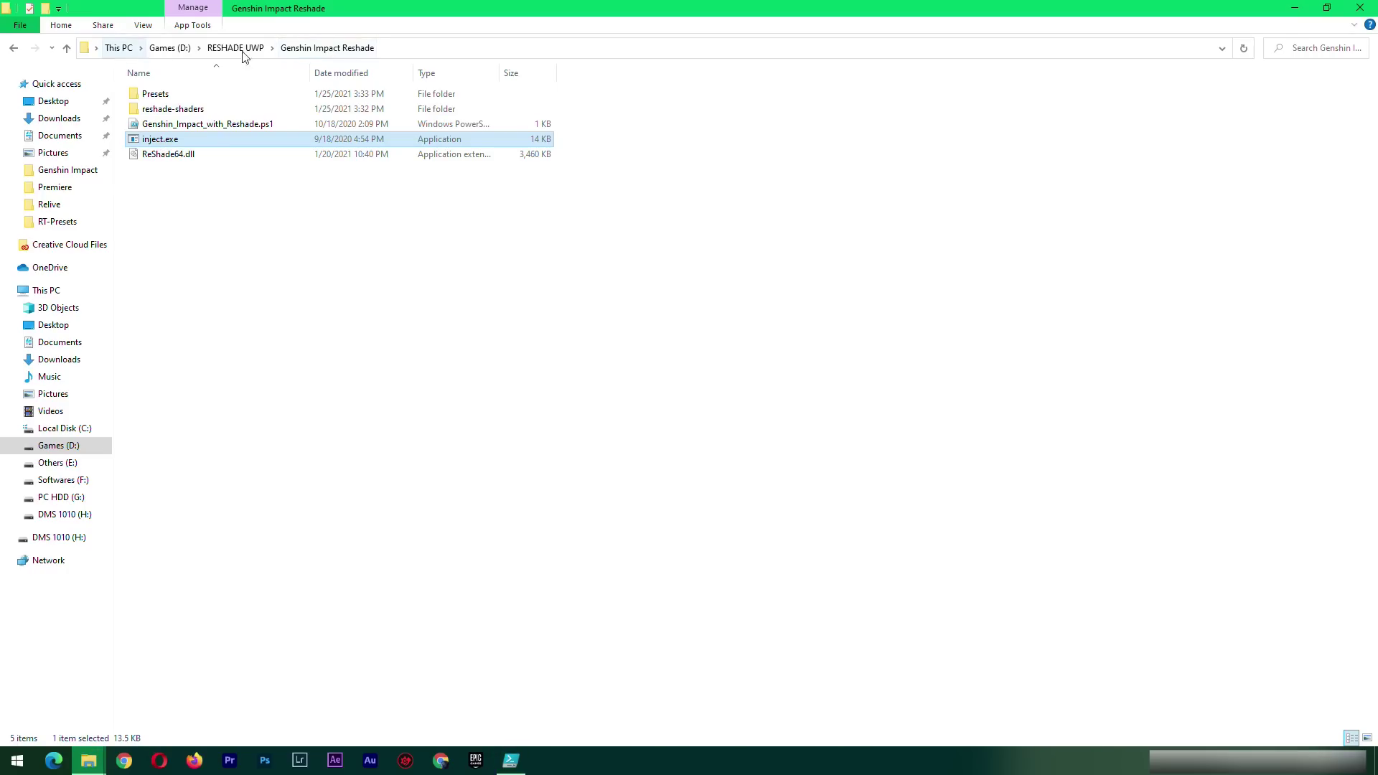
# Step: Check line 3's D:\Genshin Impact\launcher.exe path against the game folder, then save the script
pyautogui.hotkey('alt', 'Tab')
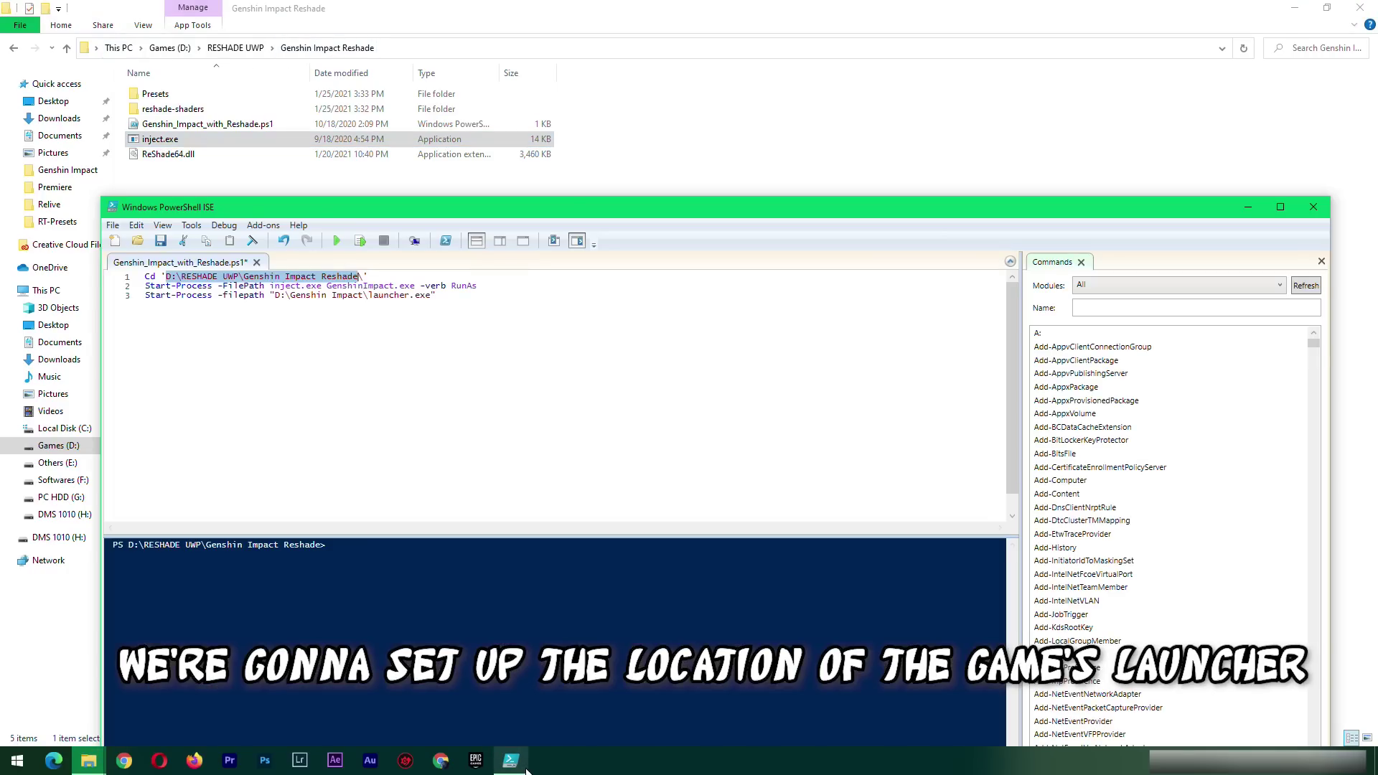
pyautogui.moveTo(628, 213); pyautogui.dragTo(628, 193)
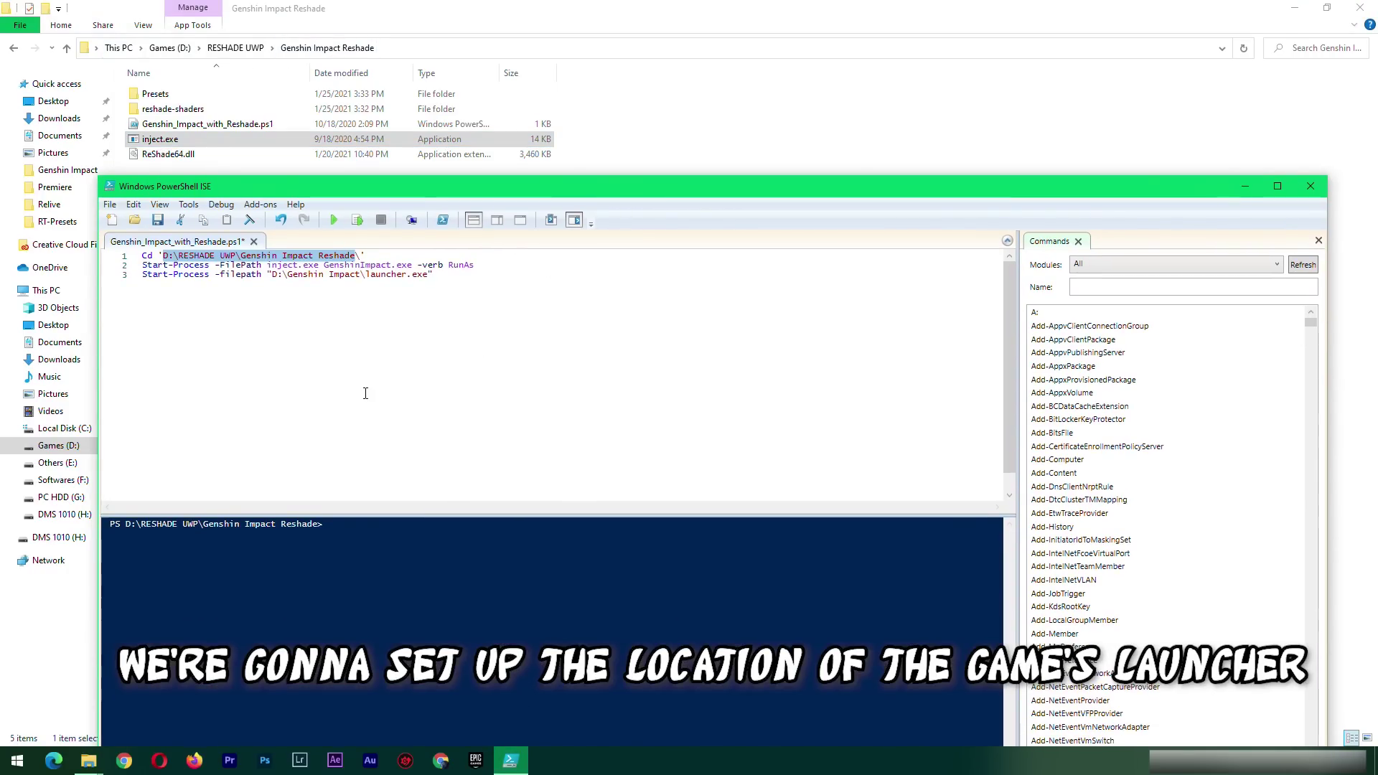
pyautogui.doubleClick(277, 276)
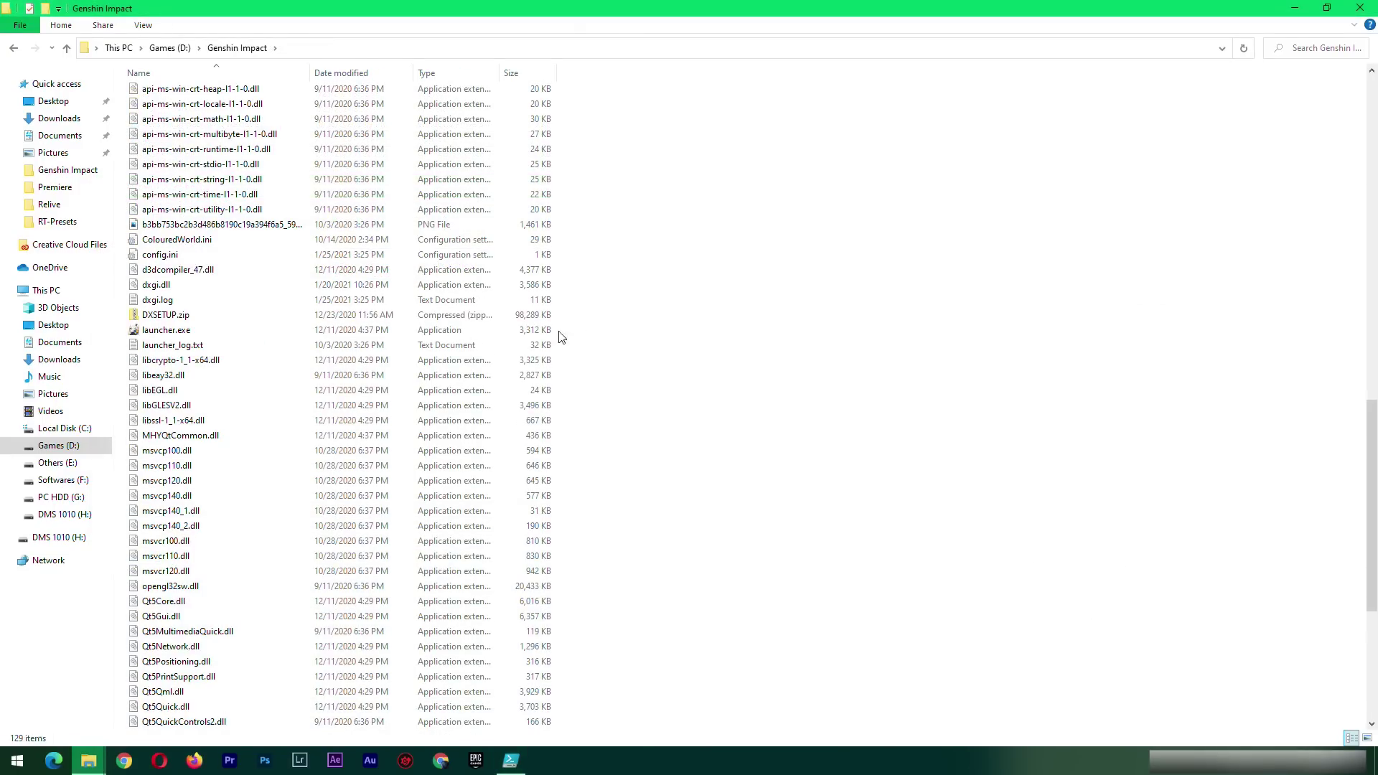
pyautogui.click(164, 331)
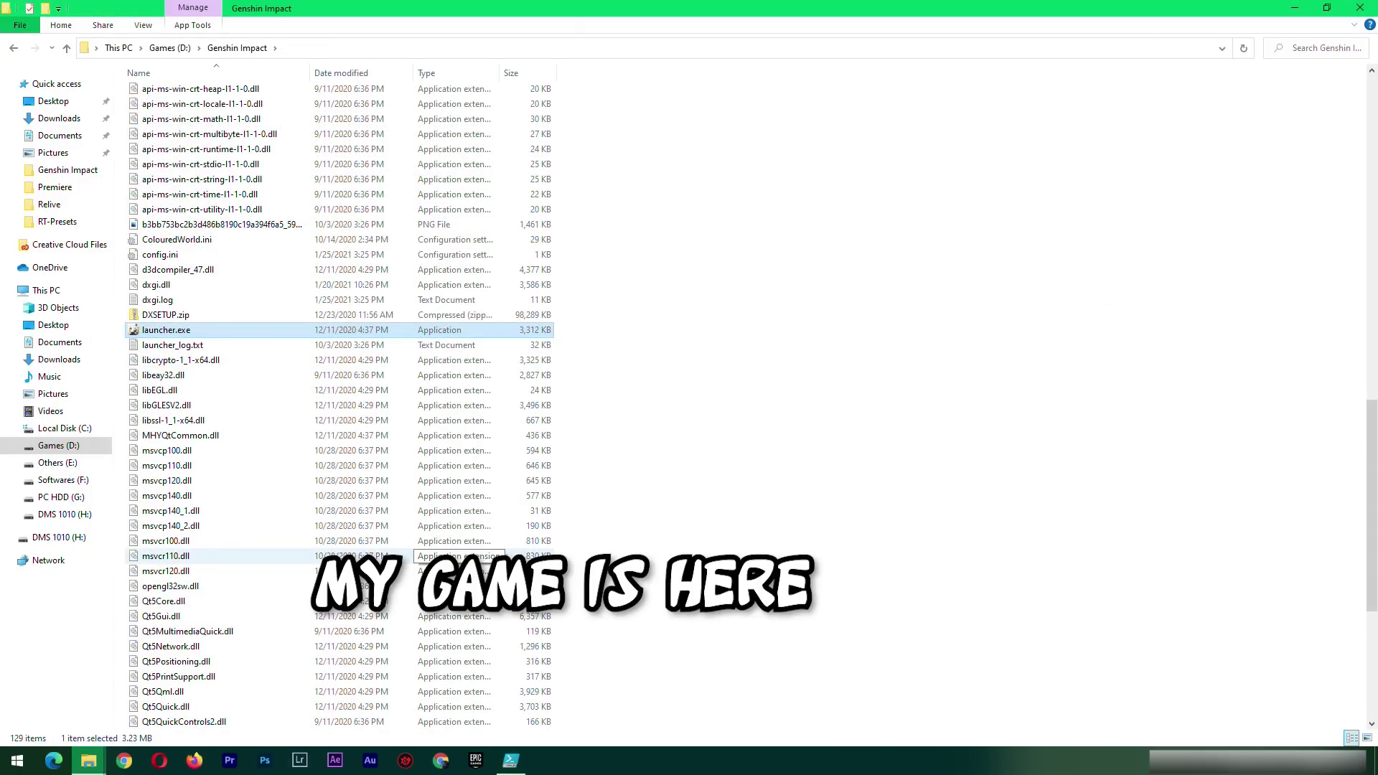
pyautogui.click(509, 762)
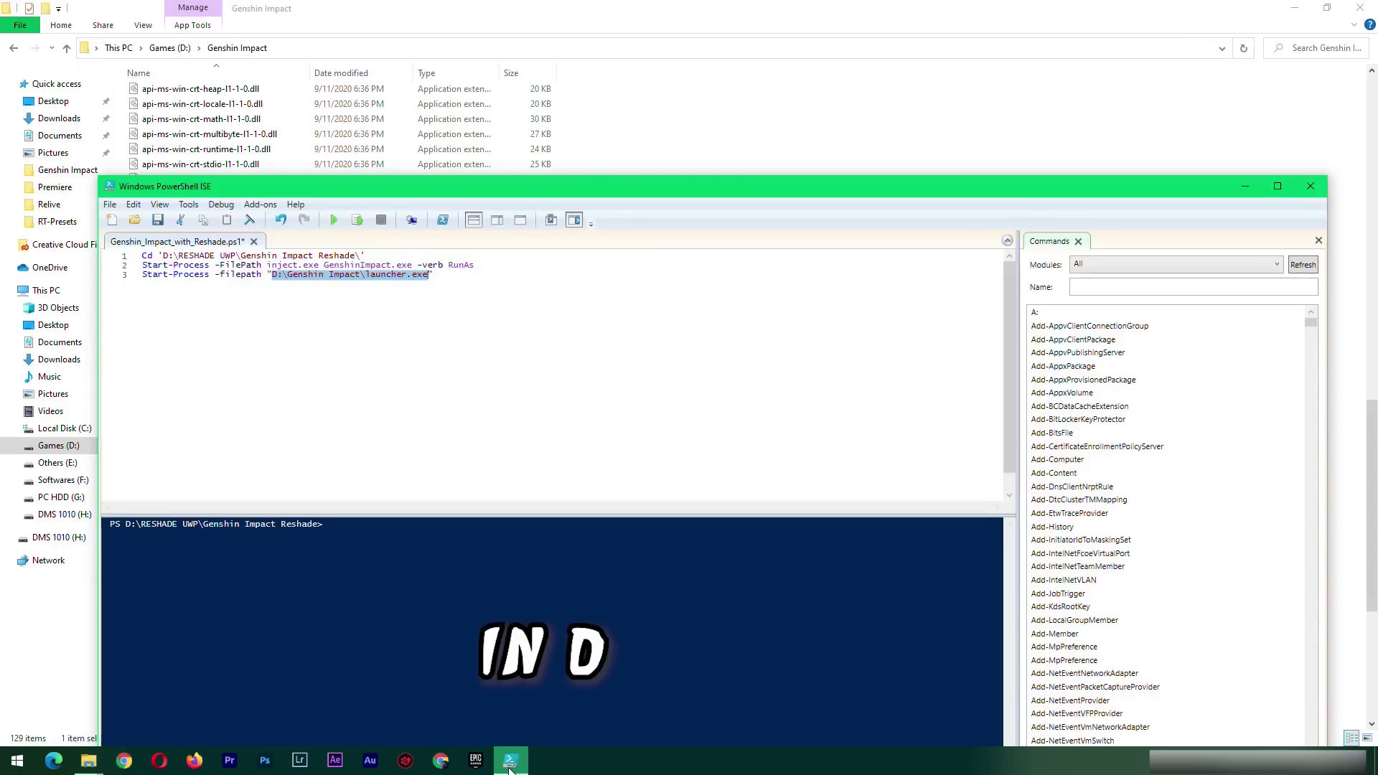
pyautogui.click(279, 277)
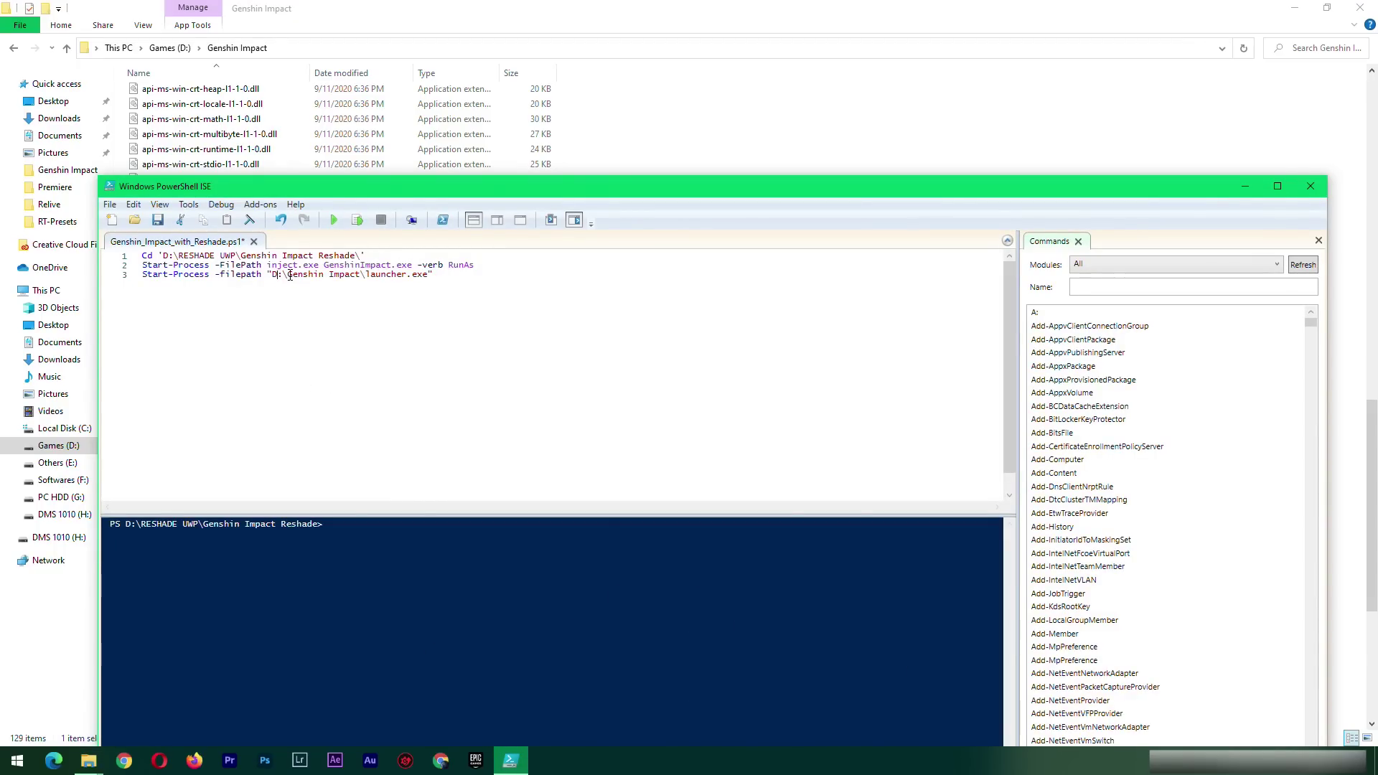
pyautogui.moveTo(330, 276); pyautogui.dragTo(360, 277)
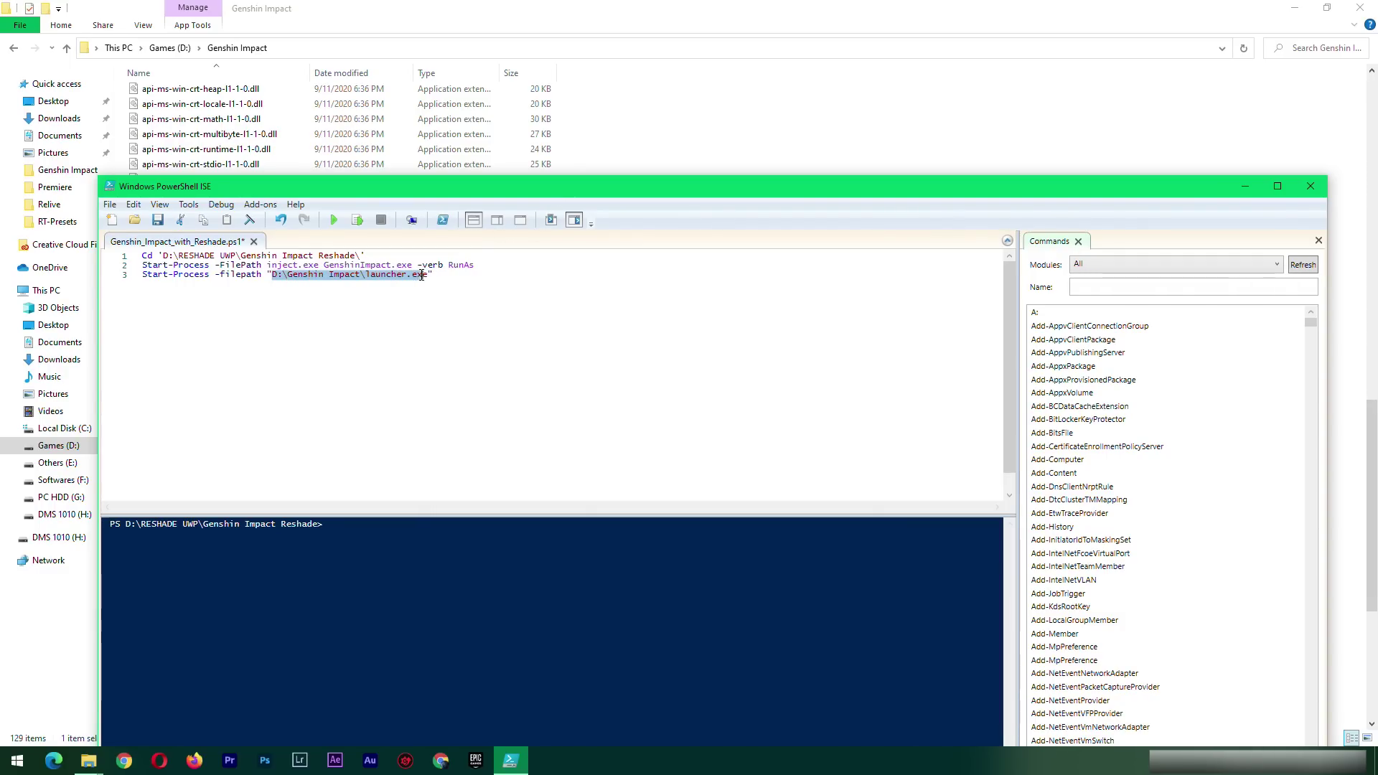
pyautogui.moveTo(506, 203); pyautogui.dragTo(582, 204)
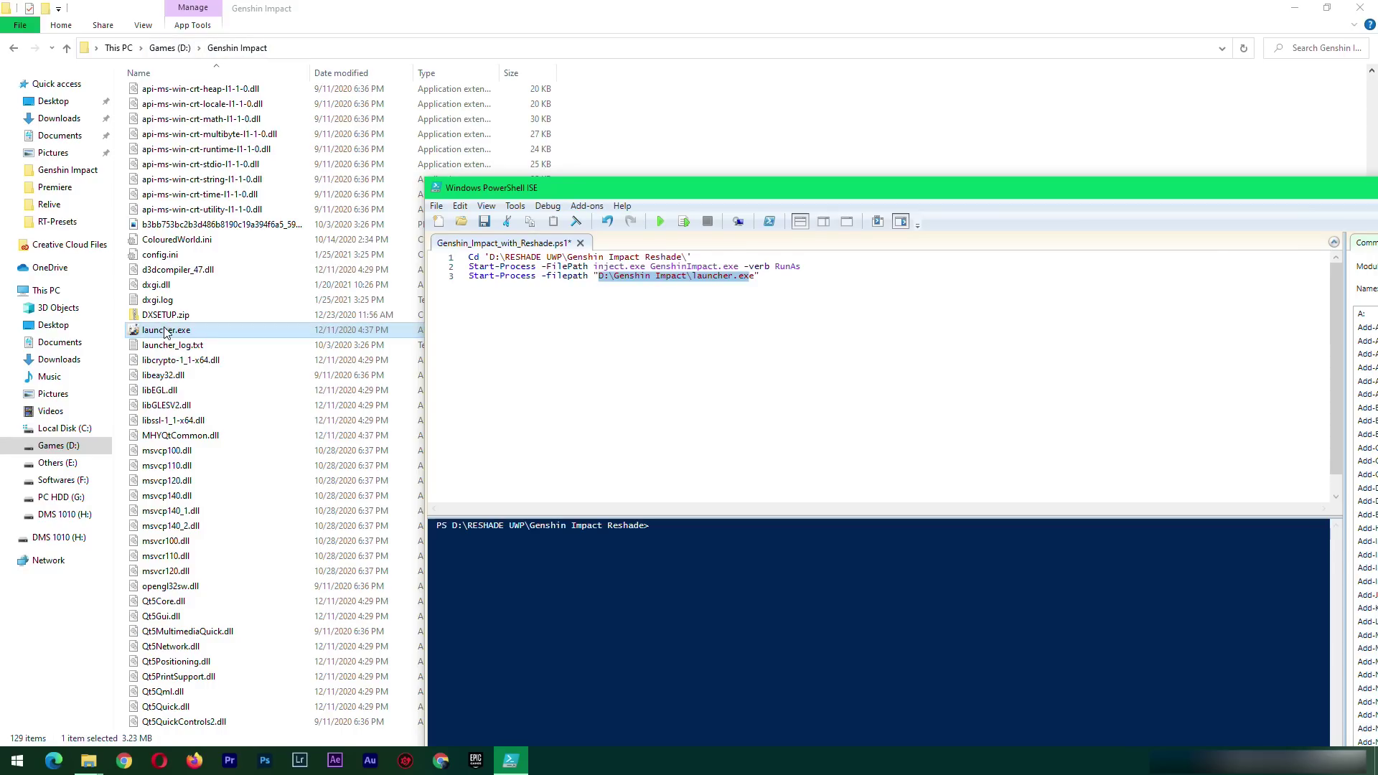
pyautogui.moveTo(853, 189); pyautogui.dragTo(539, 121)
pyautogui.click(345, 231)
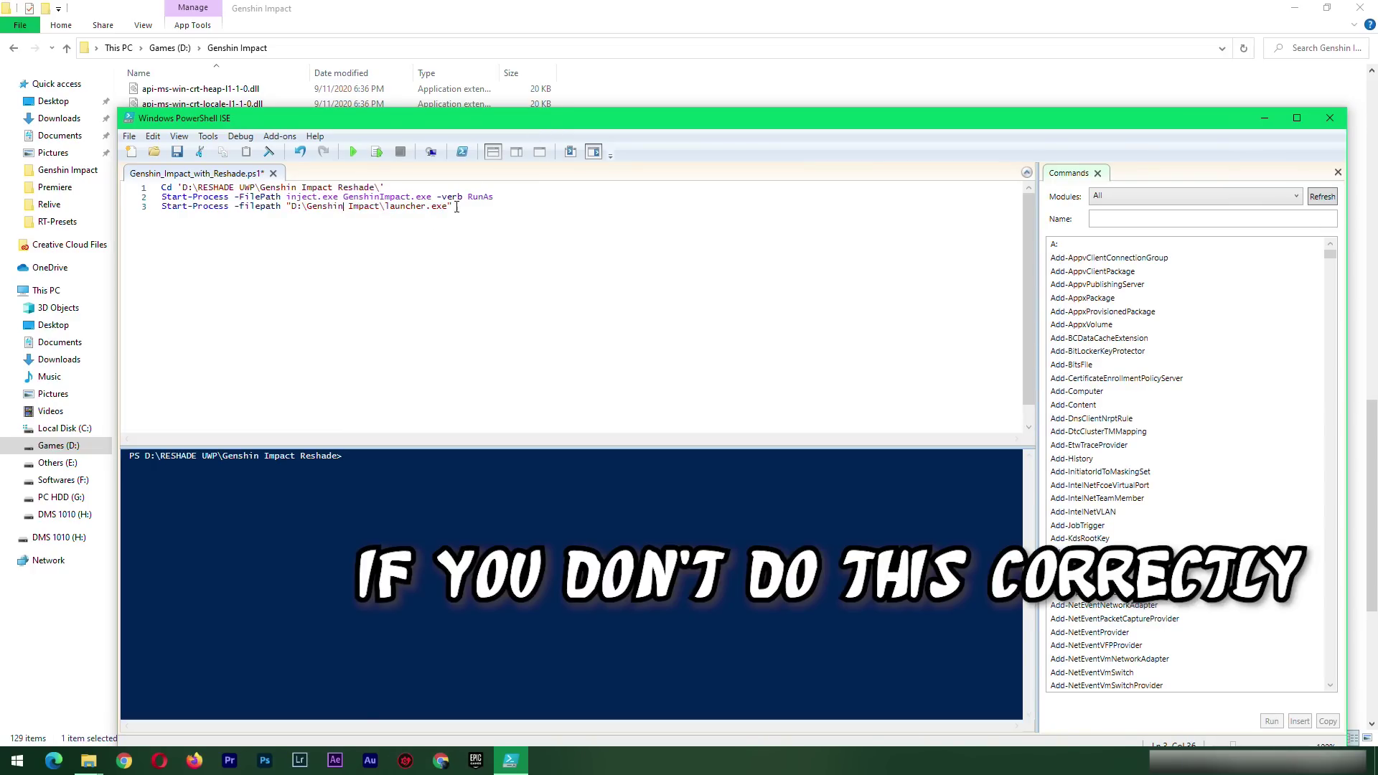
pyautogui.click(177, 152)
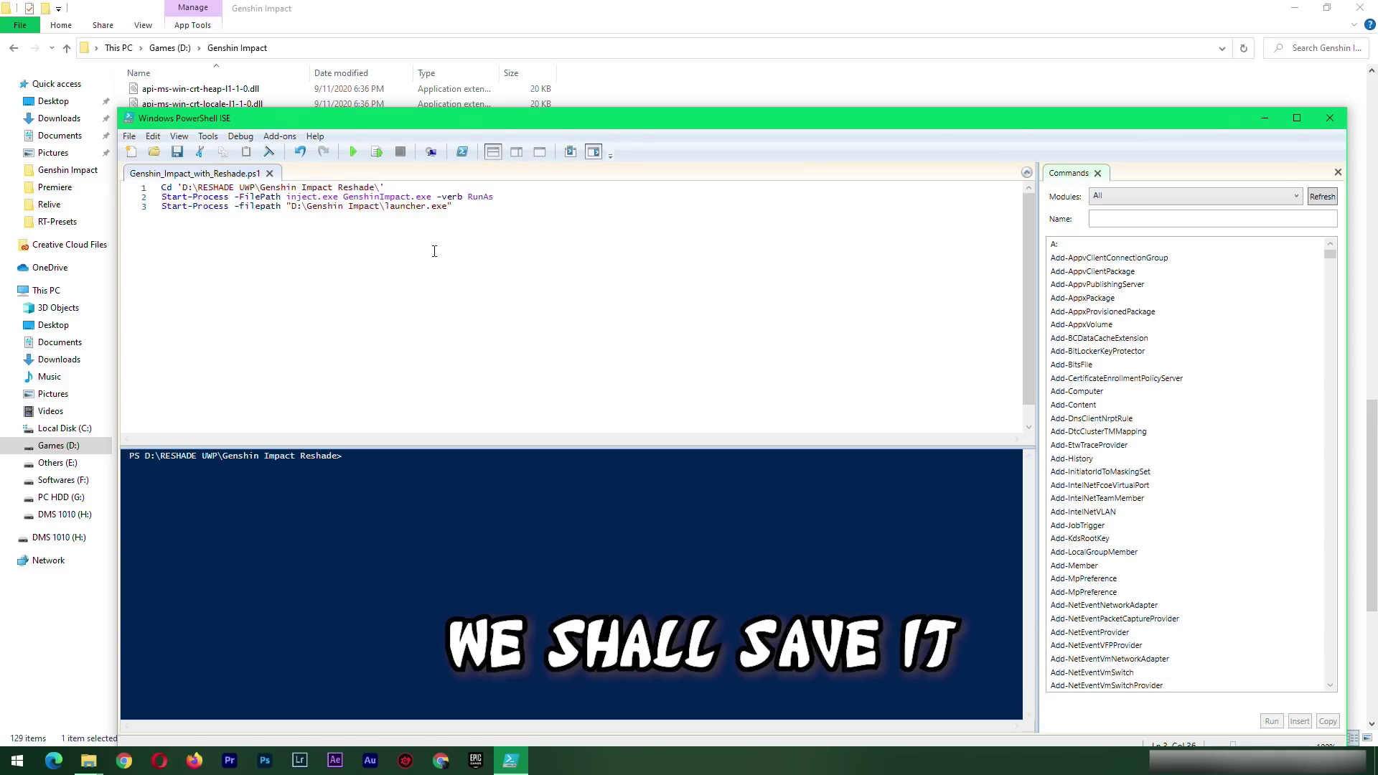
# Step: Move the PowerShell ISE editor window up and to the left
pyautogui.moveTo(782, 111); pyautogui.dragTo(742, 85)
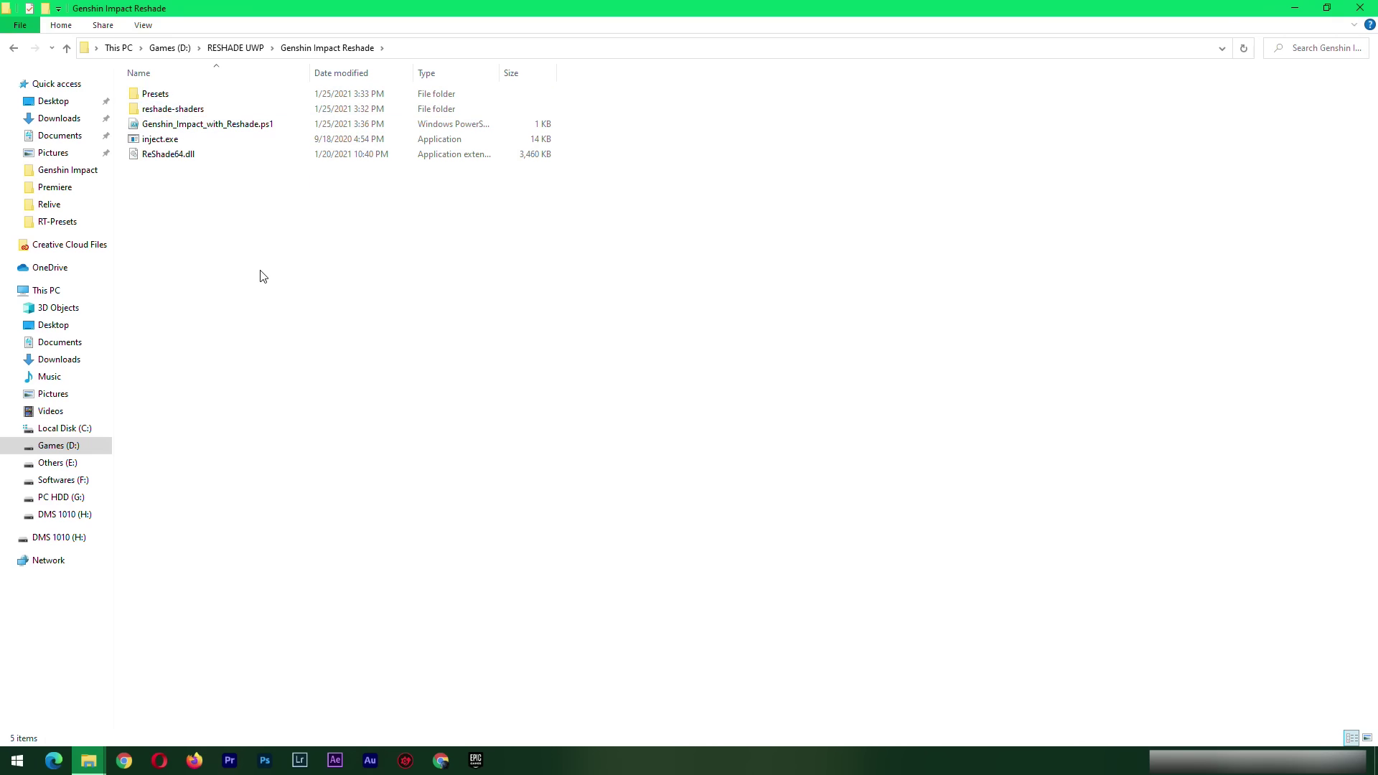
# Step: Run Genshin_Impact_with_Reshade.ps1 with PowerShell from its context menu
pyautogui.rightClick(170, 127)
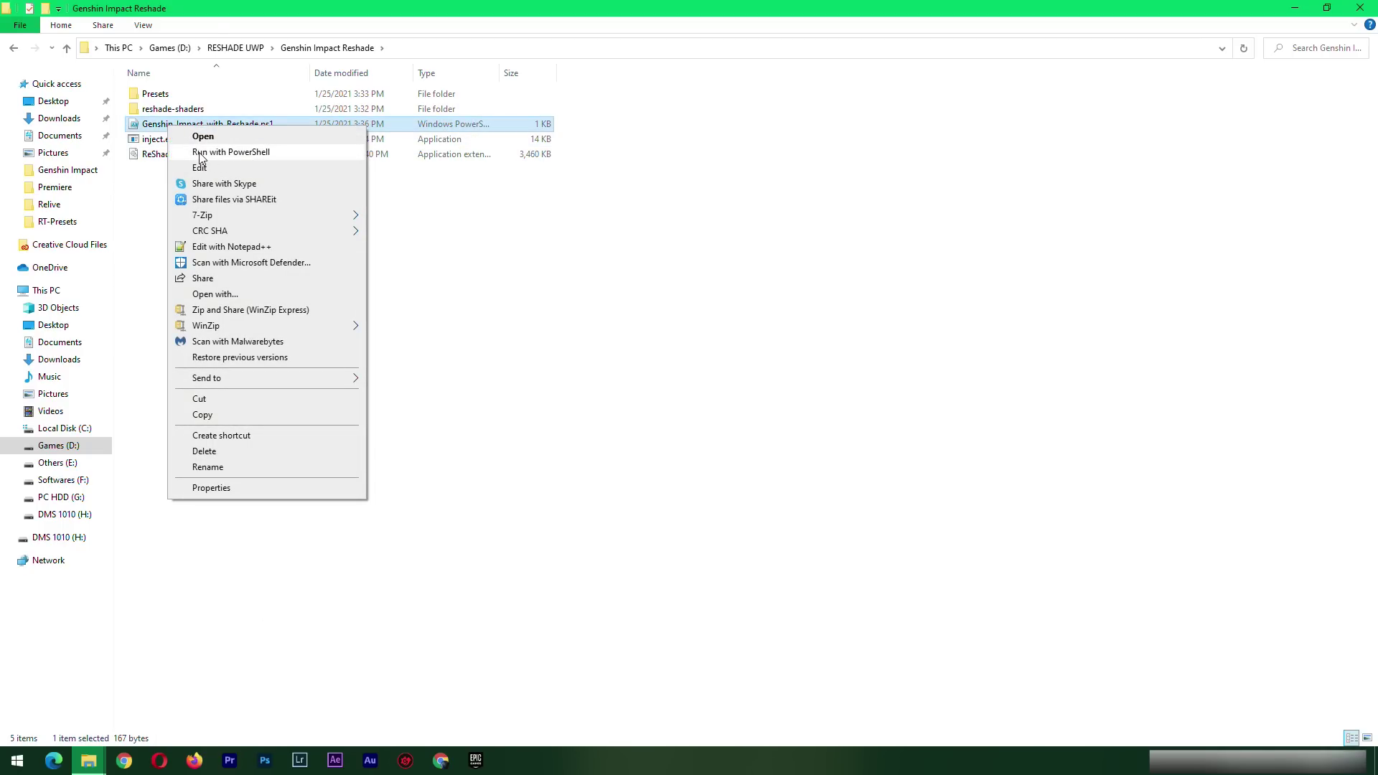
pyautogui.click(265, 154)
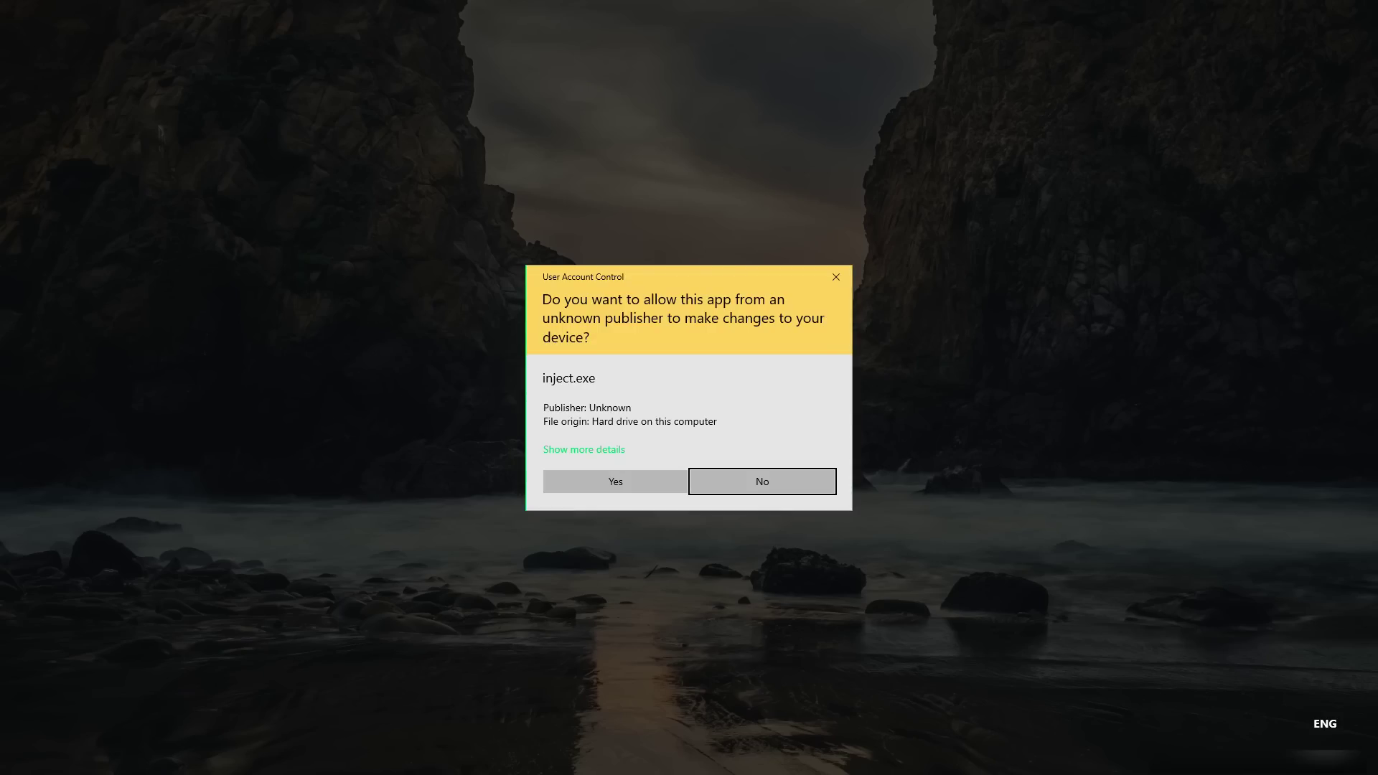
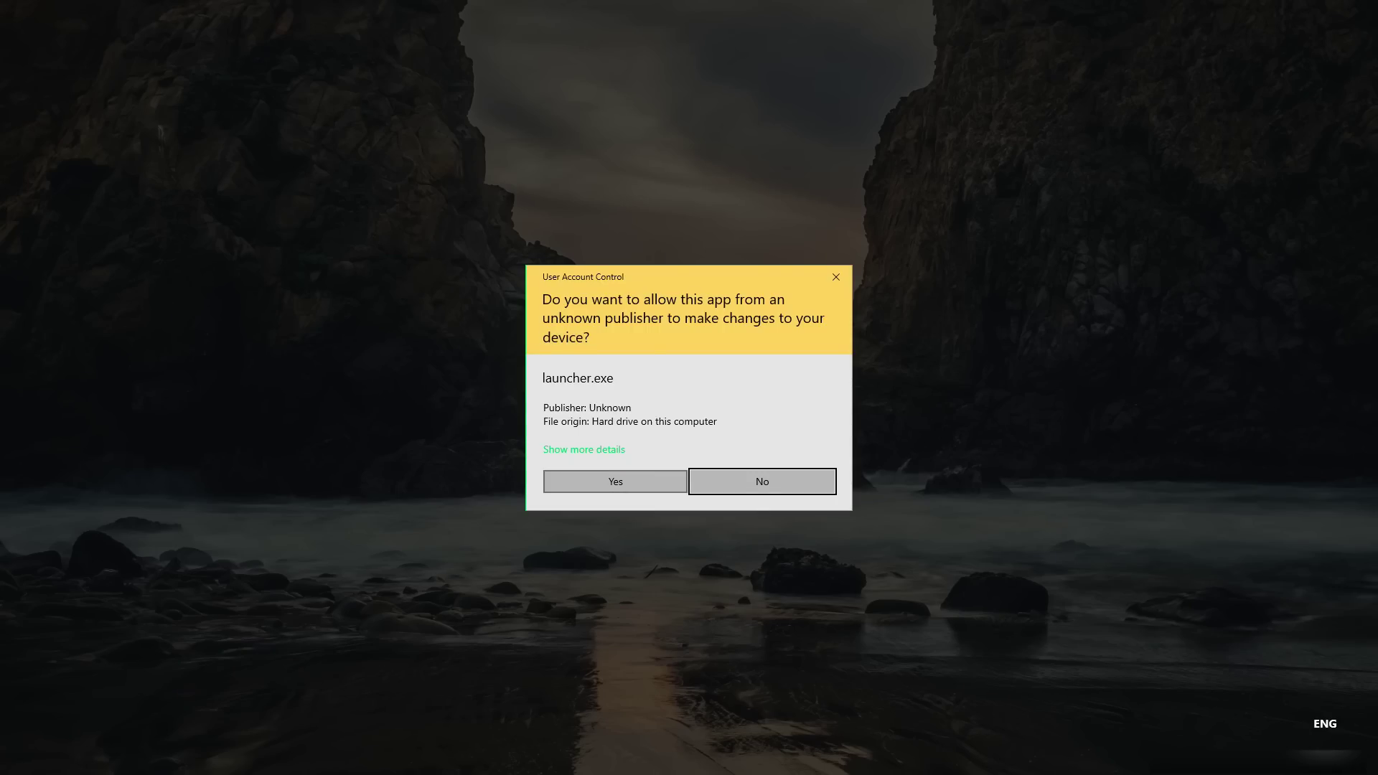
# Step: Allow the launcher through User Account Control and launch Genshin Impact
pyautogui.click(618, 487)
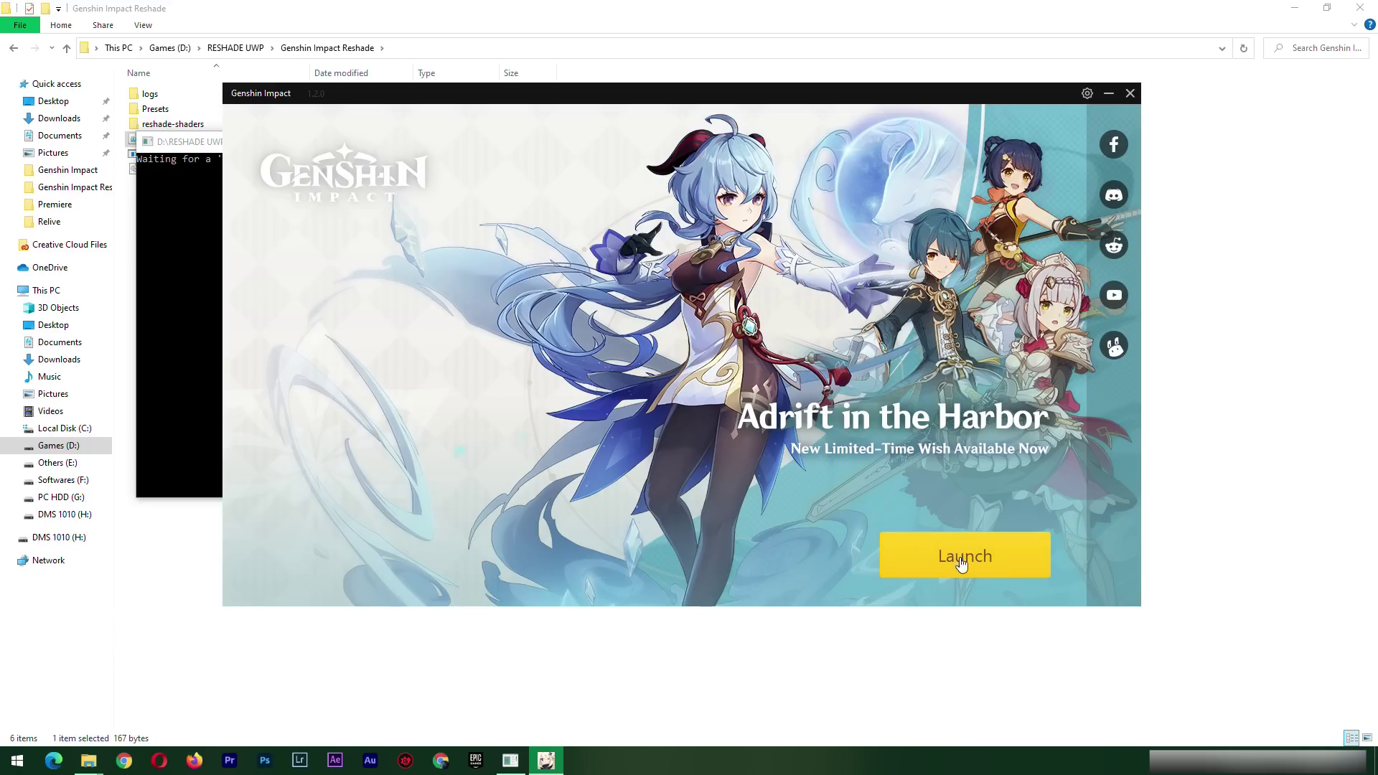
pyautogui.click(984, 559)
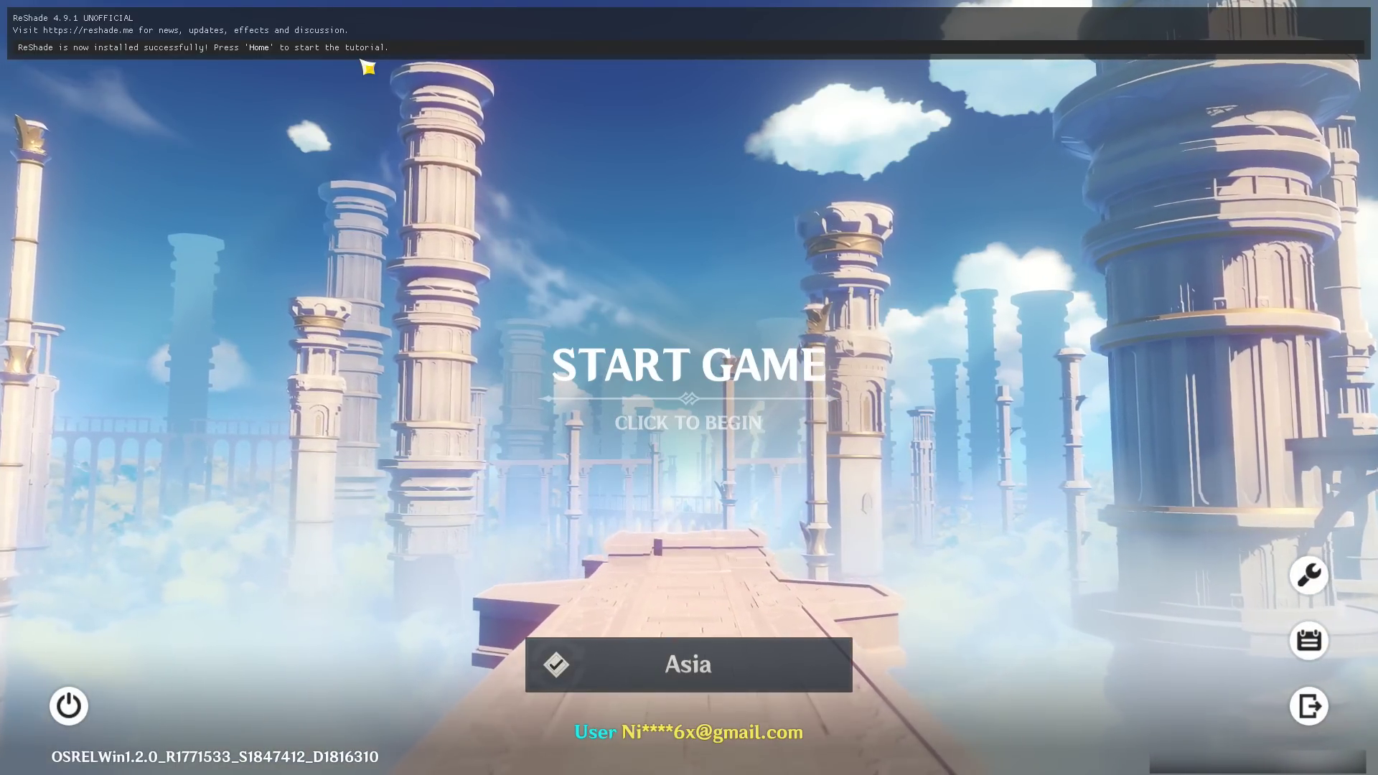
# Step: Bring up the ReShade overlay with Home, skip the tutorial, and show the Settings page
pyautogui.press('Home')
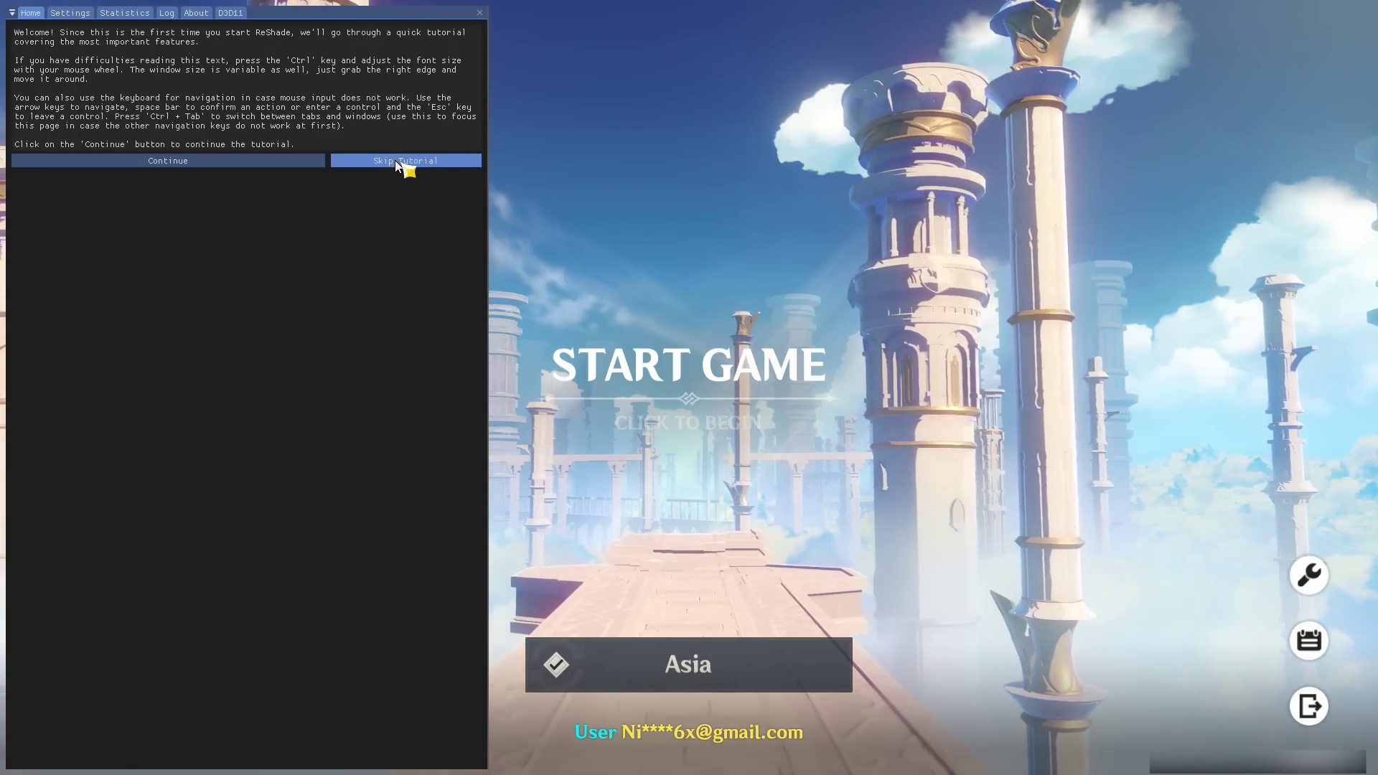
pyautogui.click(394, 161)
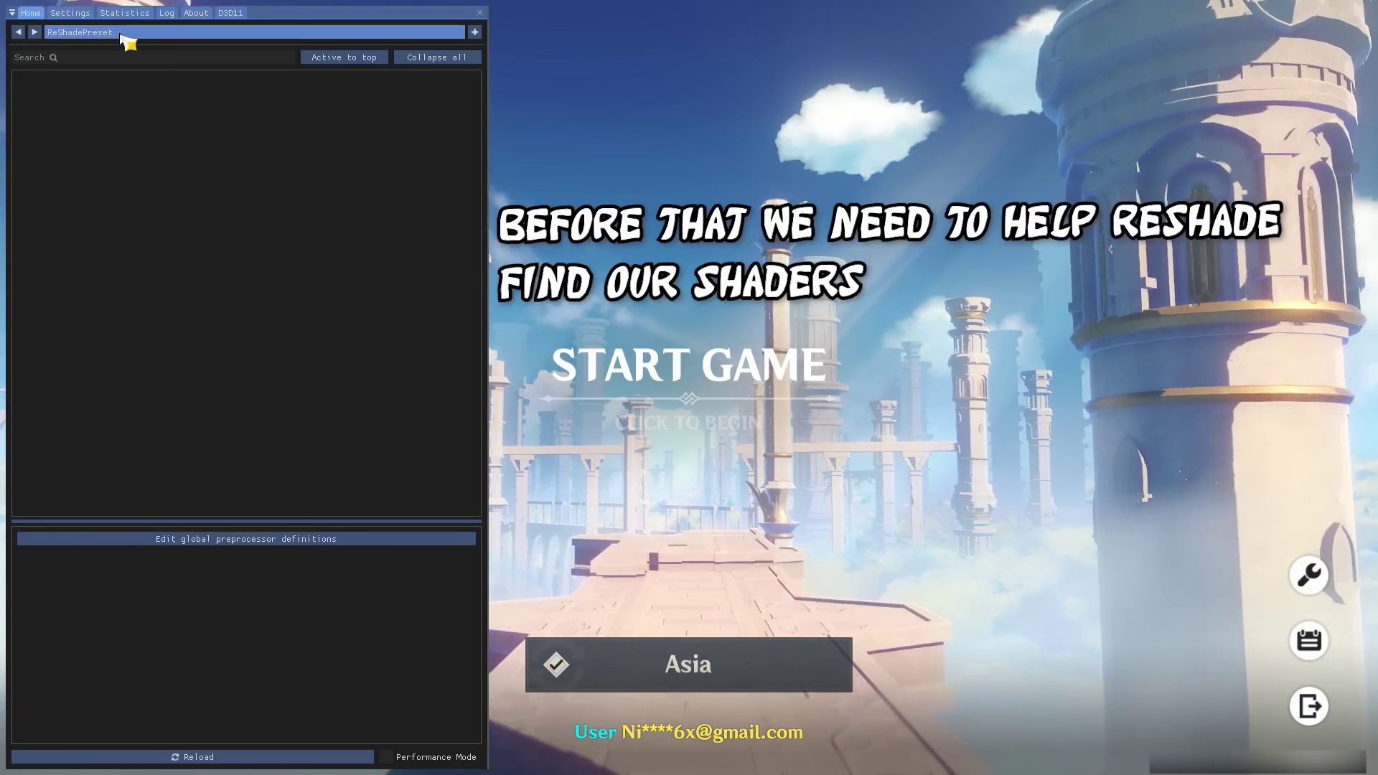
pyautogui.click(70, 13)
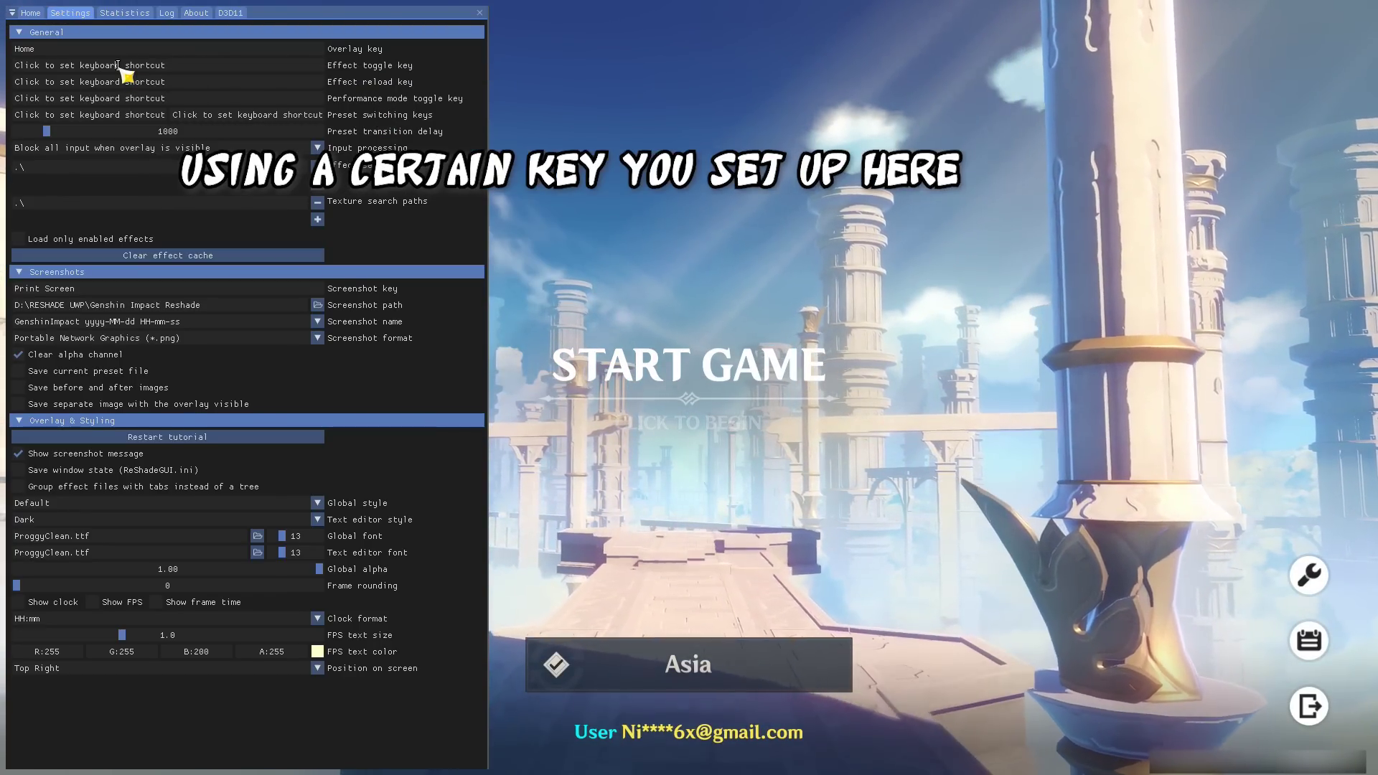
# Step: Set effect toggle key to Page Up, preset keys to End and Page Down, transition delay 521
pyautogui.click(80, 64)
pyautogui.press('pageup')
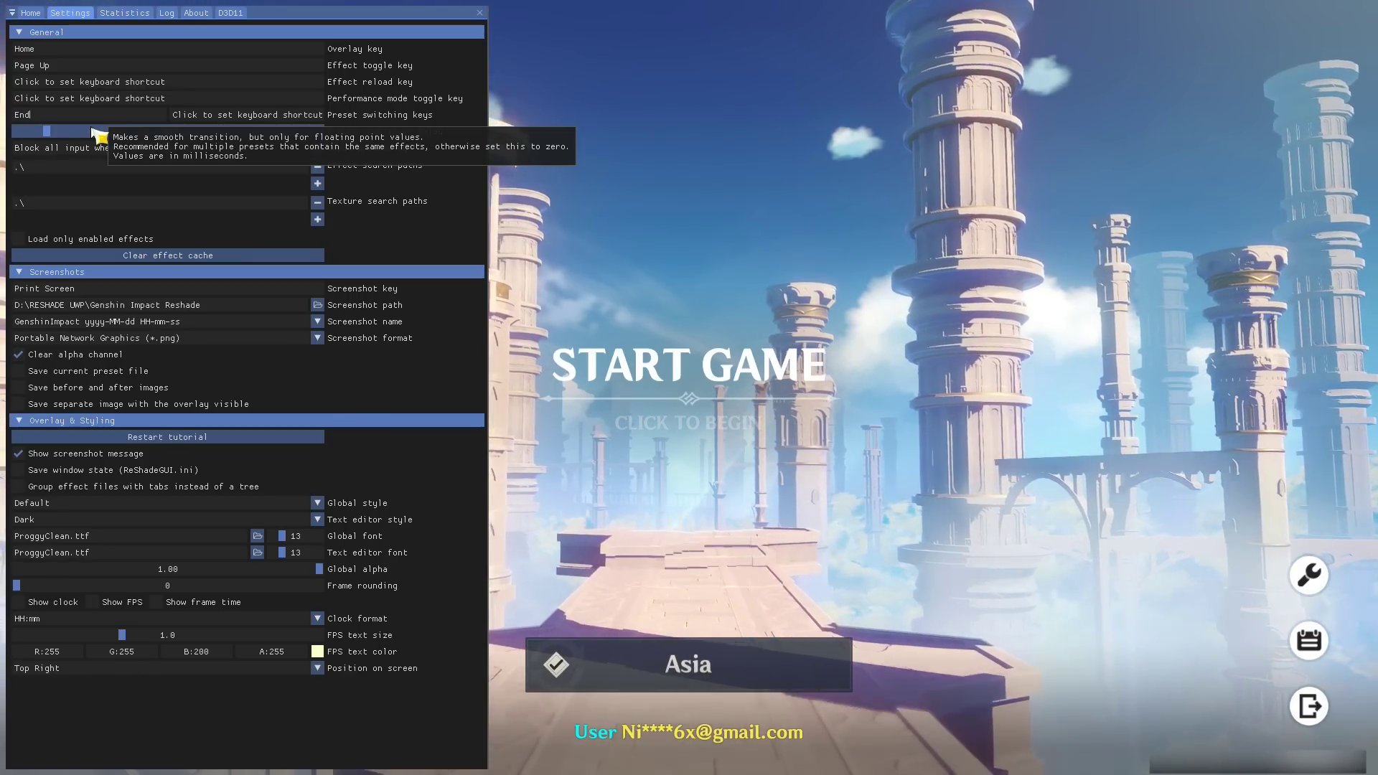
pyautogui.press('End')
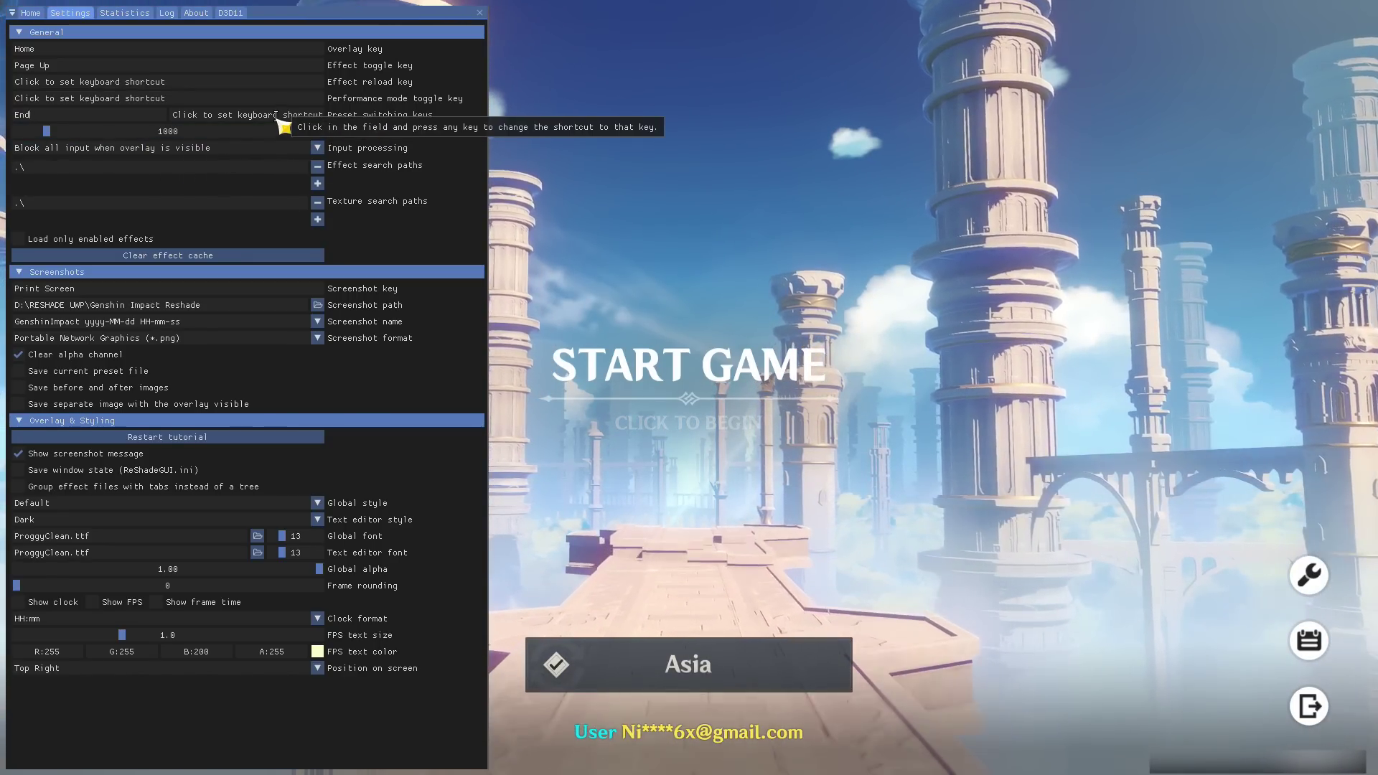
pyautogui.click(275, 116)
pyautogui.press('pagedown')
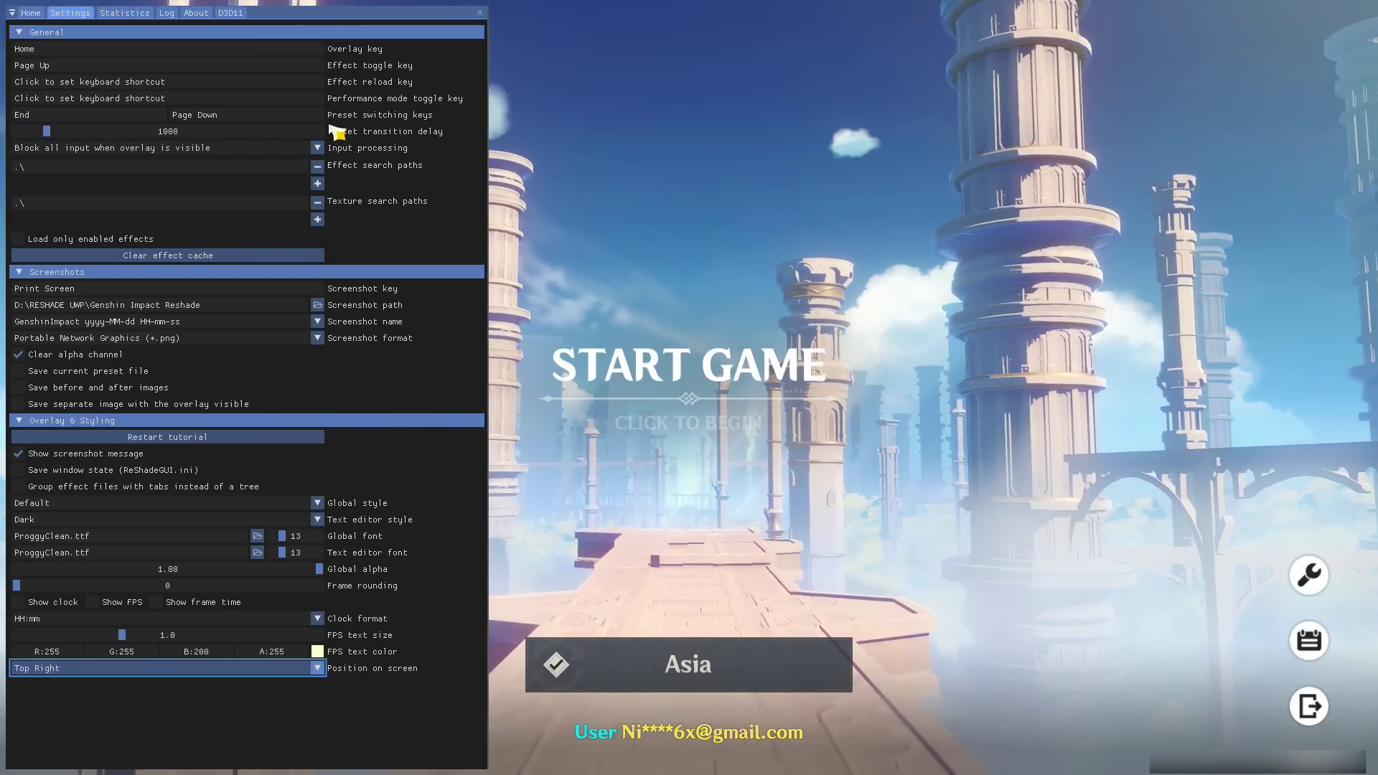
pyautogui.moveTo(46, 131); pyautogui.dragTo(35, 131)
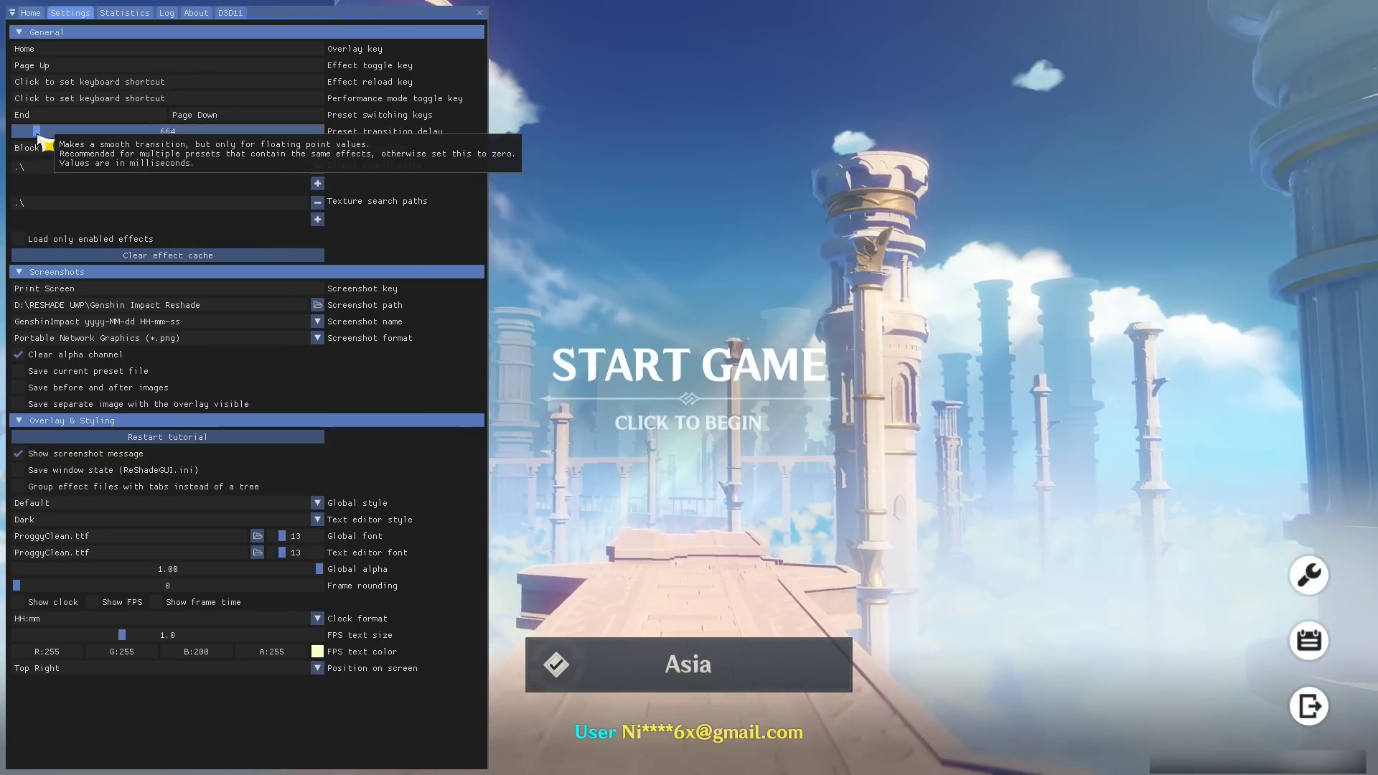
pyautogui.moveTo(36, 132); pyautogui.dragTo(37, 132)
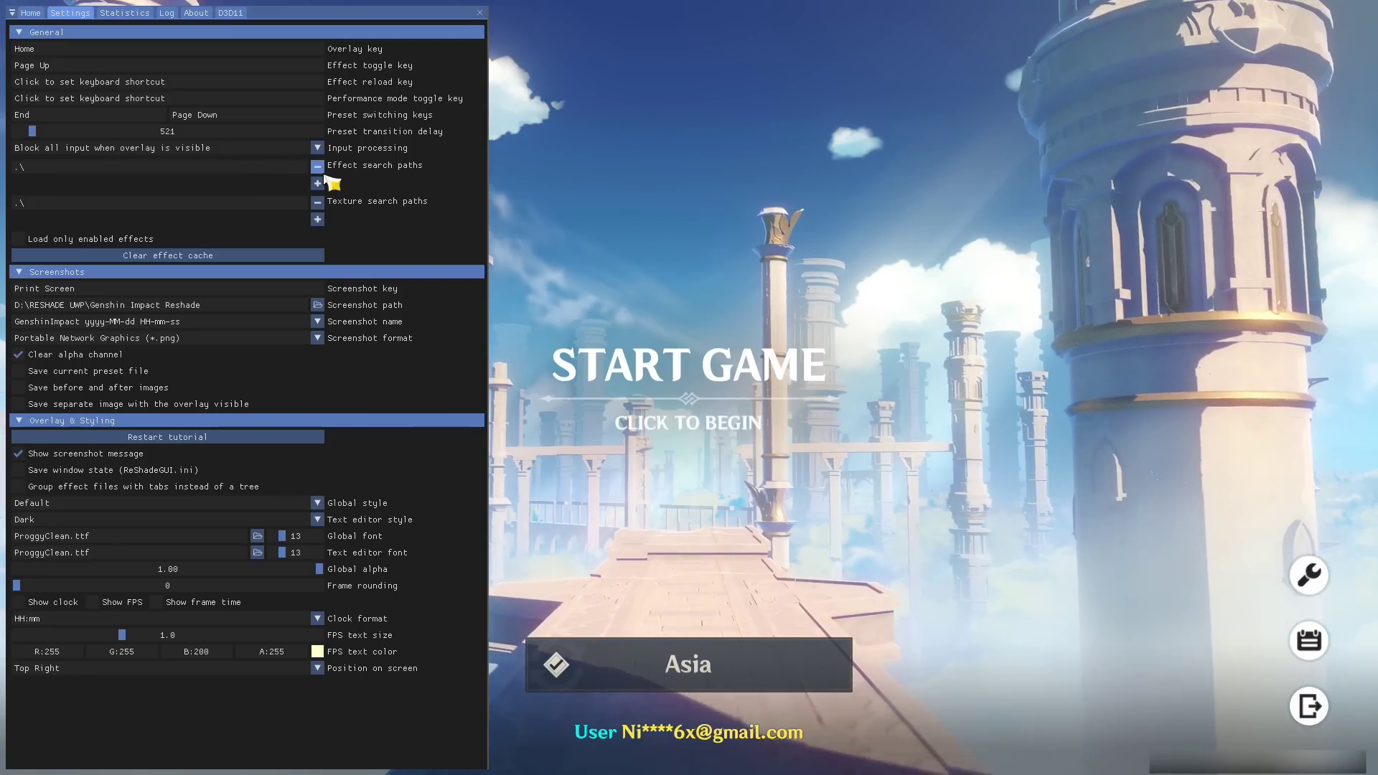
# Step: Add reshade-shaders\Shaders as an effect search path
pyautogui.click(59, 168)
pyautogui.click(317, 184)
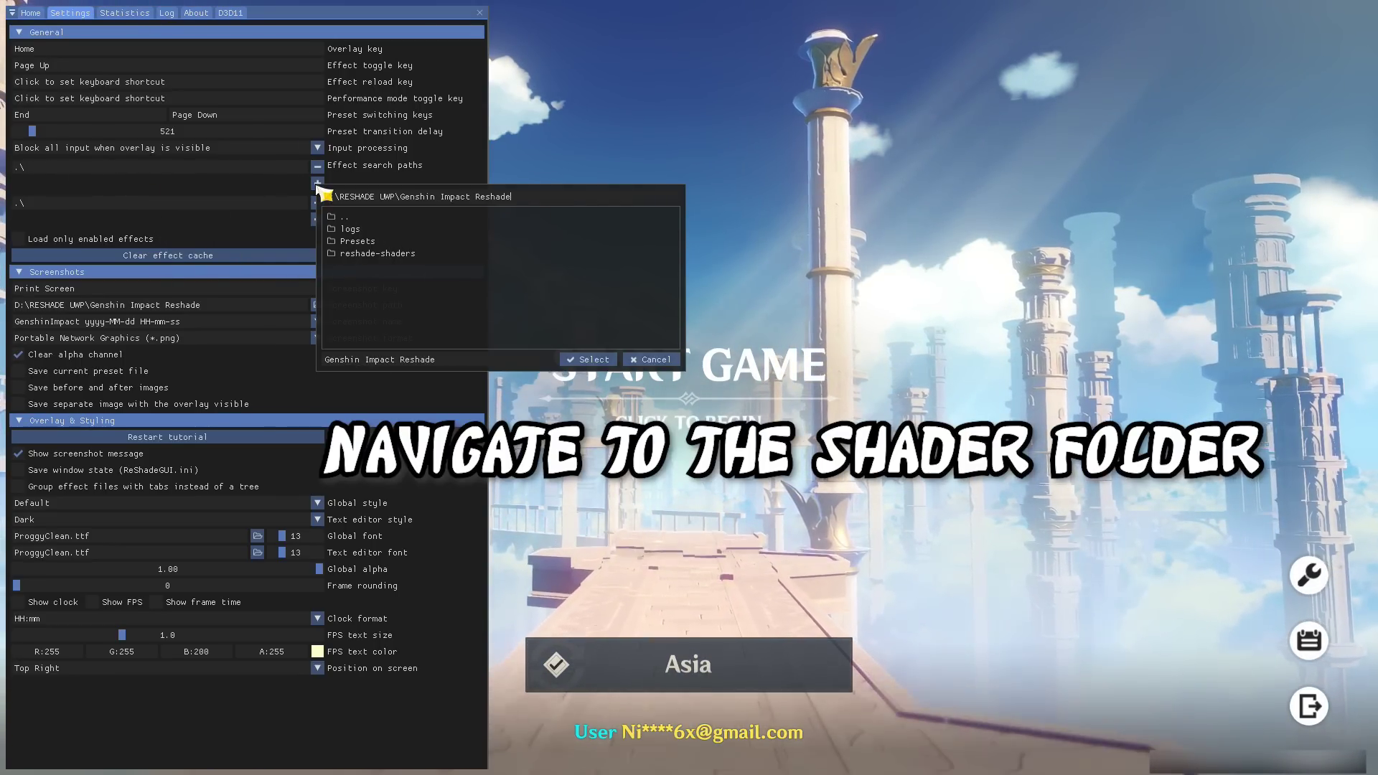
pyautogui.doubleClick(346, 254)
pyautogui.doubleClick(358, 229)
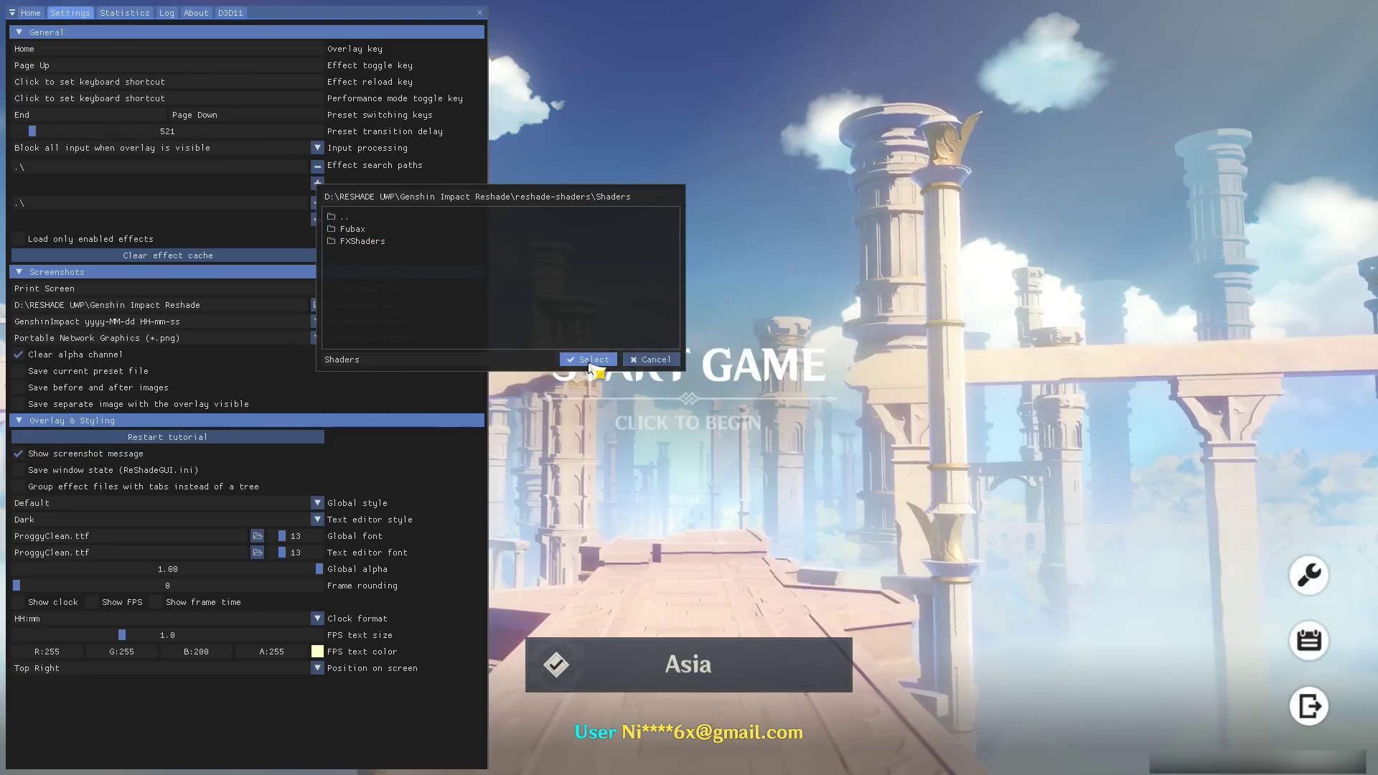
pyautogui.click(587, 359)
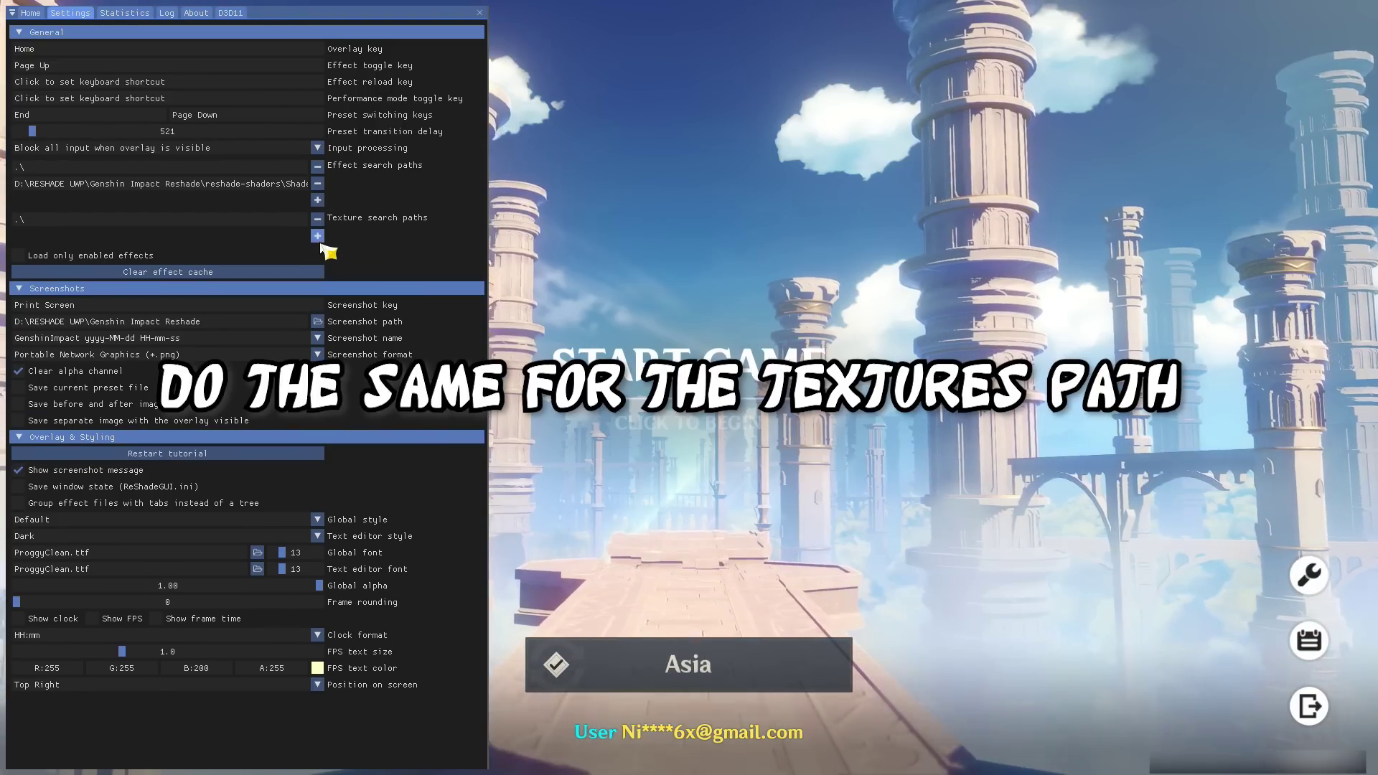
# Step: Add reshade-shaders\Textures as a texture search path and remove both .\ entries
pyautogui.click(318, 237)
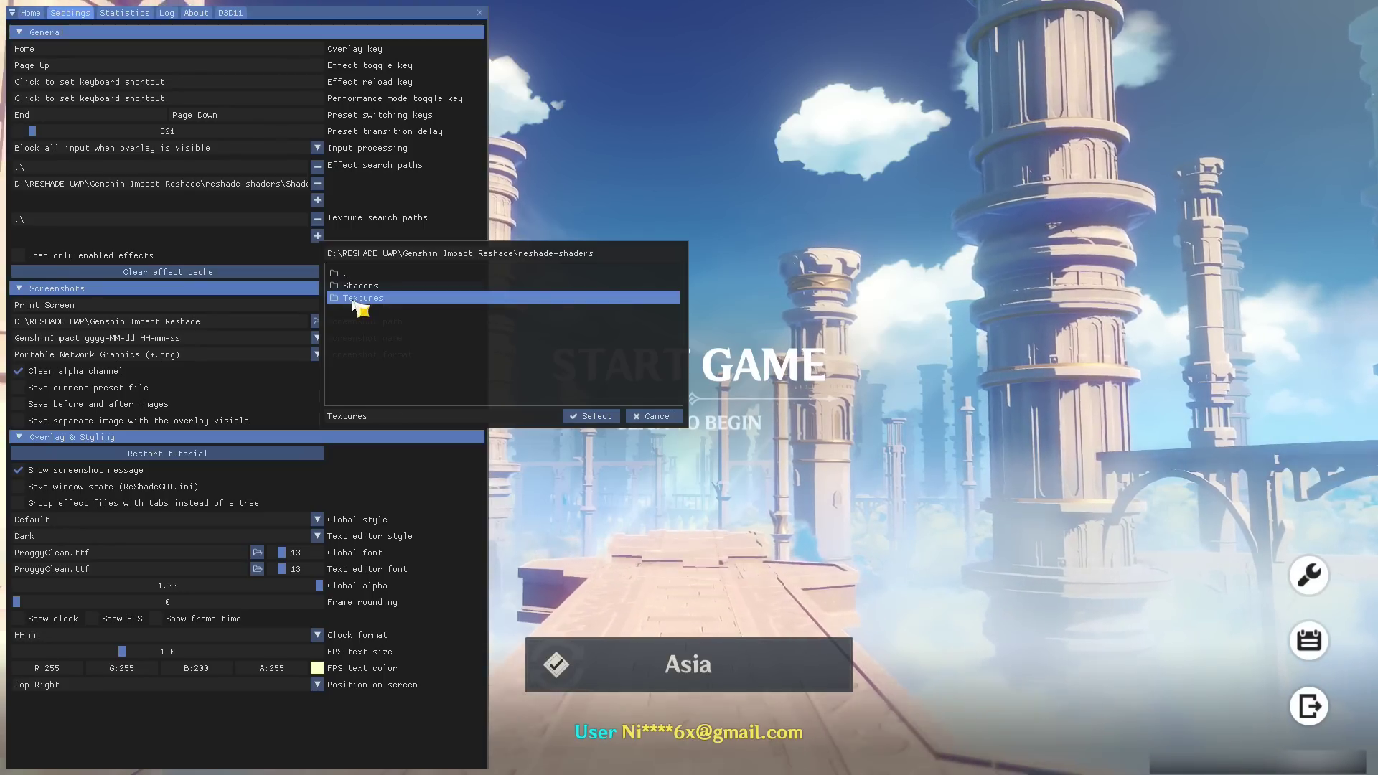
pyautogui.click(587, 417)
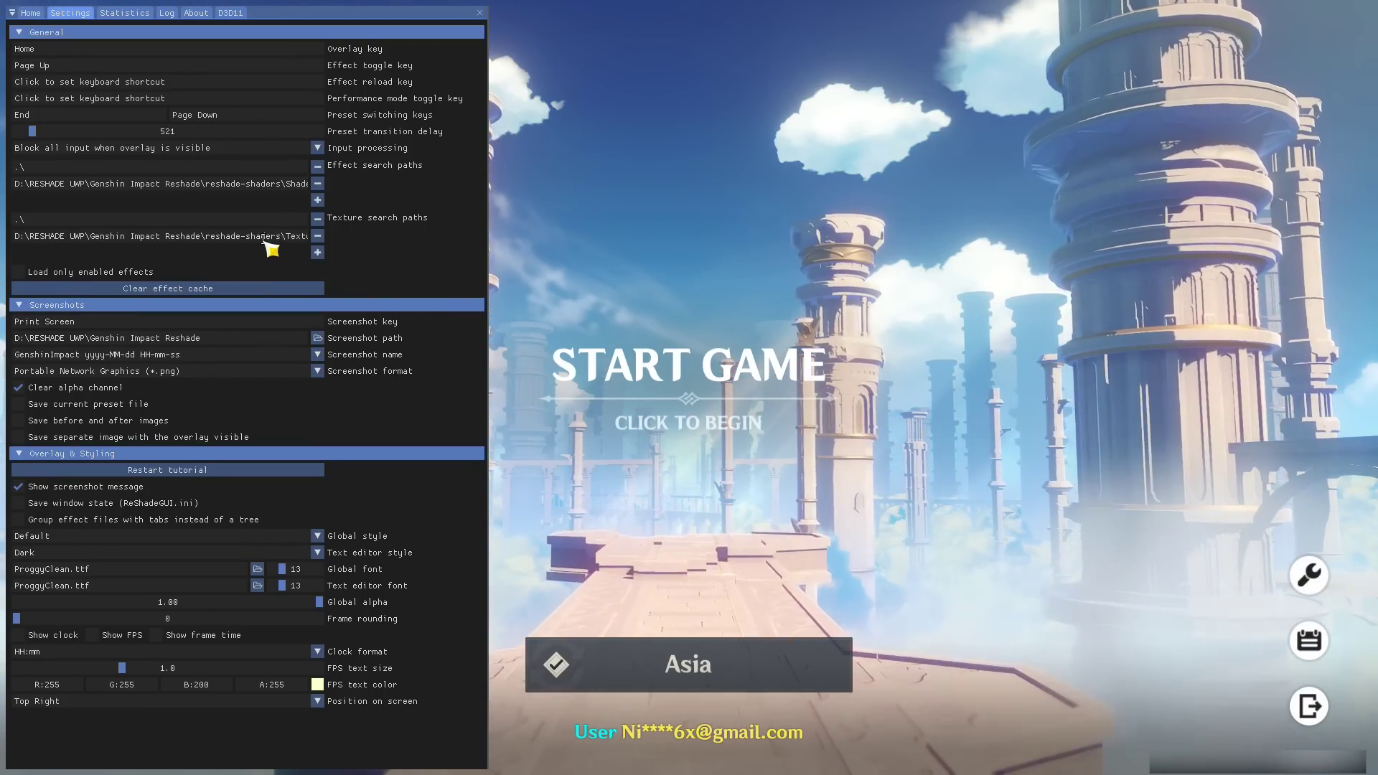
pyautogui.click(318, 219)
pyautogui.click(317, 167)
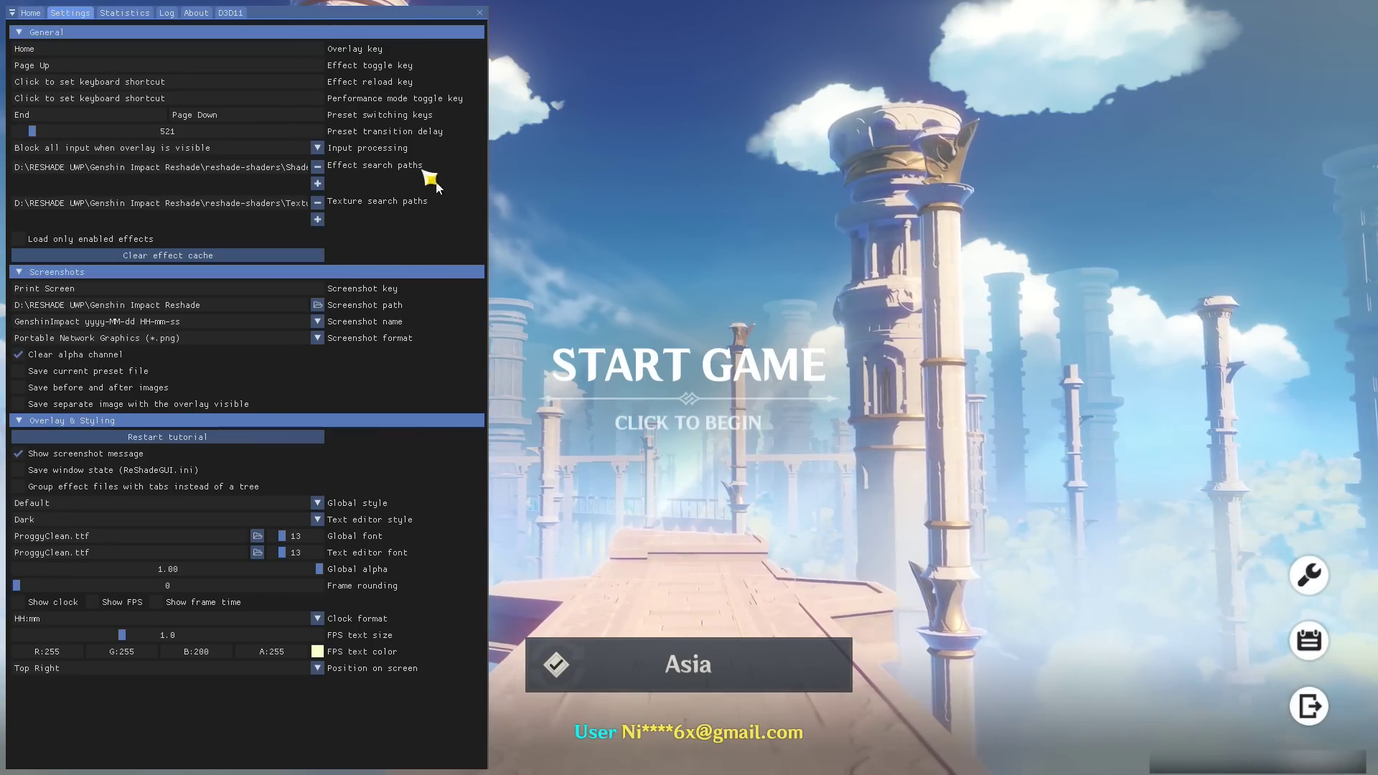
pyautogui.click(30, 13)
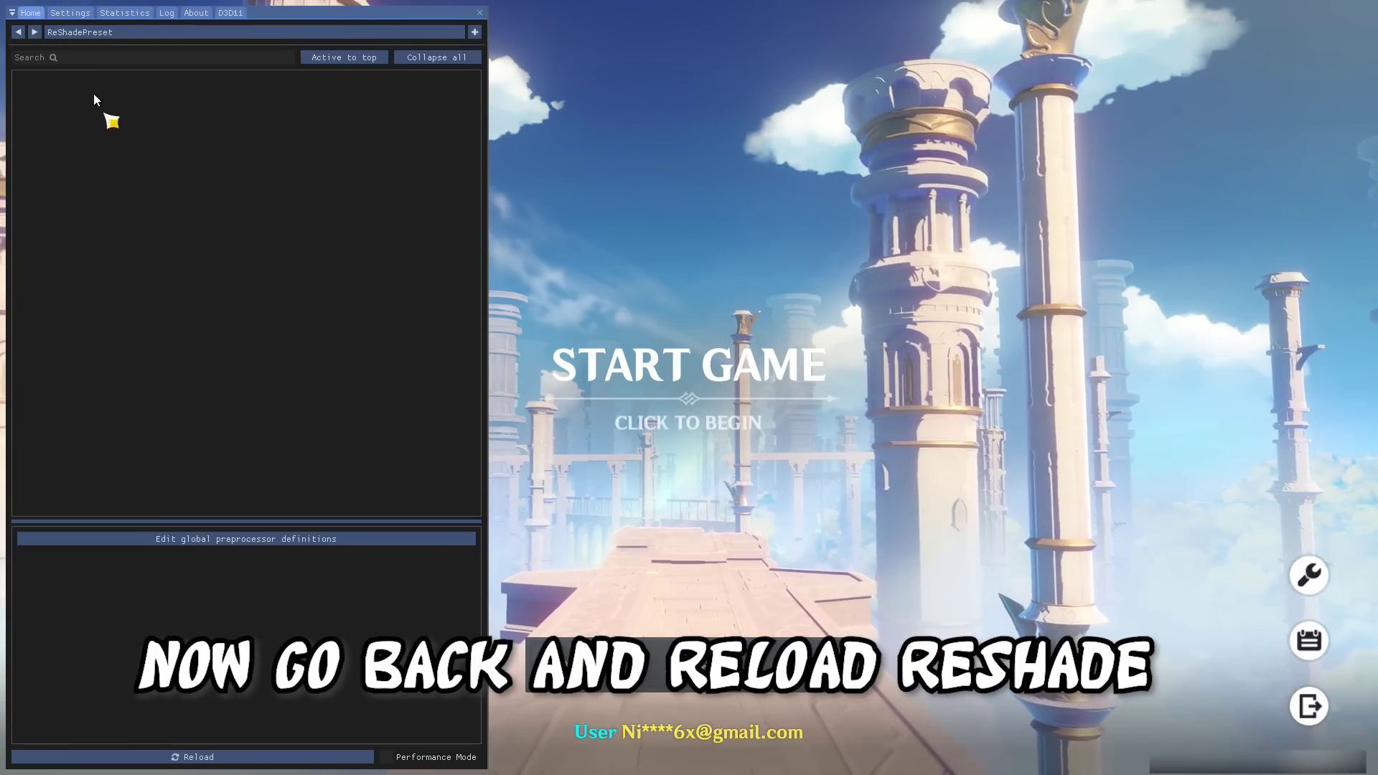
# Step: Reload shaders and load DARK REALITY-RT-DAY.ini from the Presets\DARK REALITY folder
pyautogui.click(192, 760)
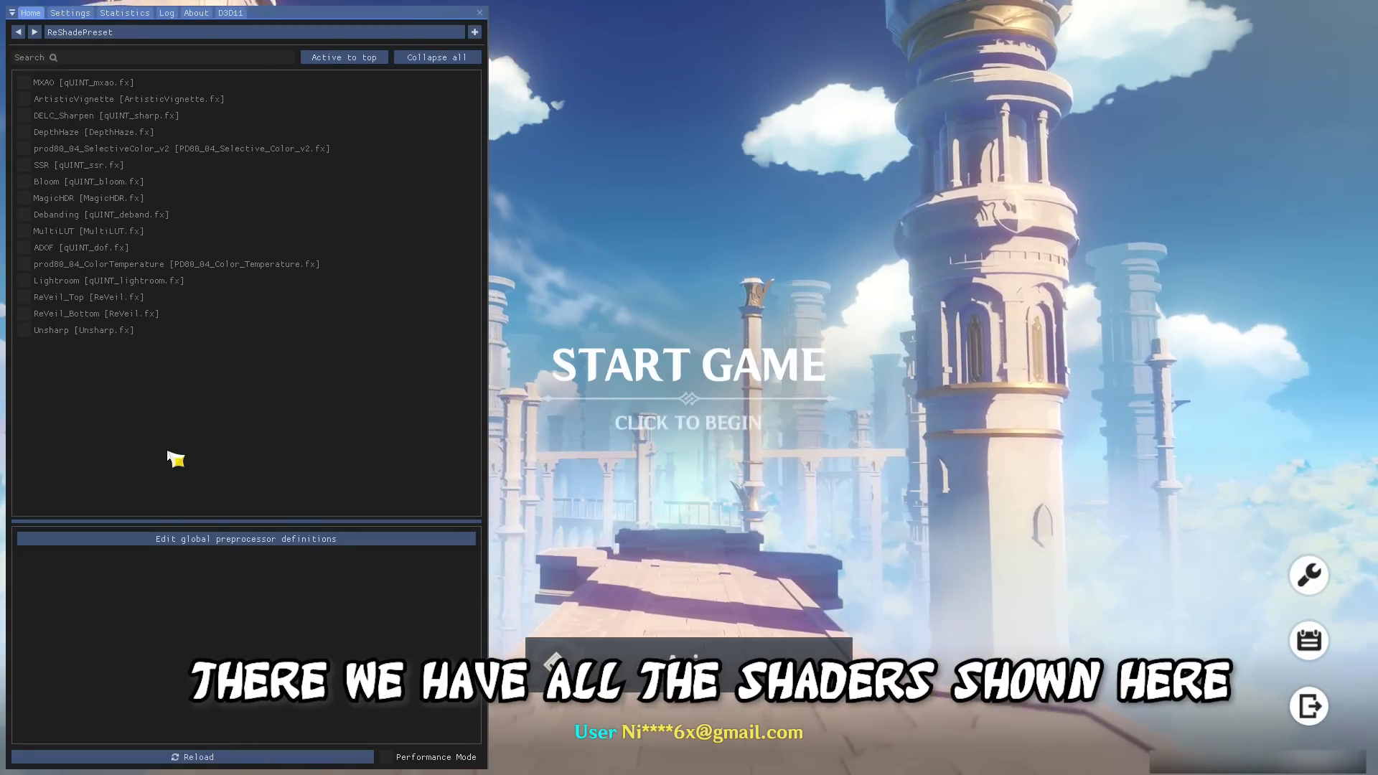
pyautogui.click(369, 36)
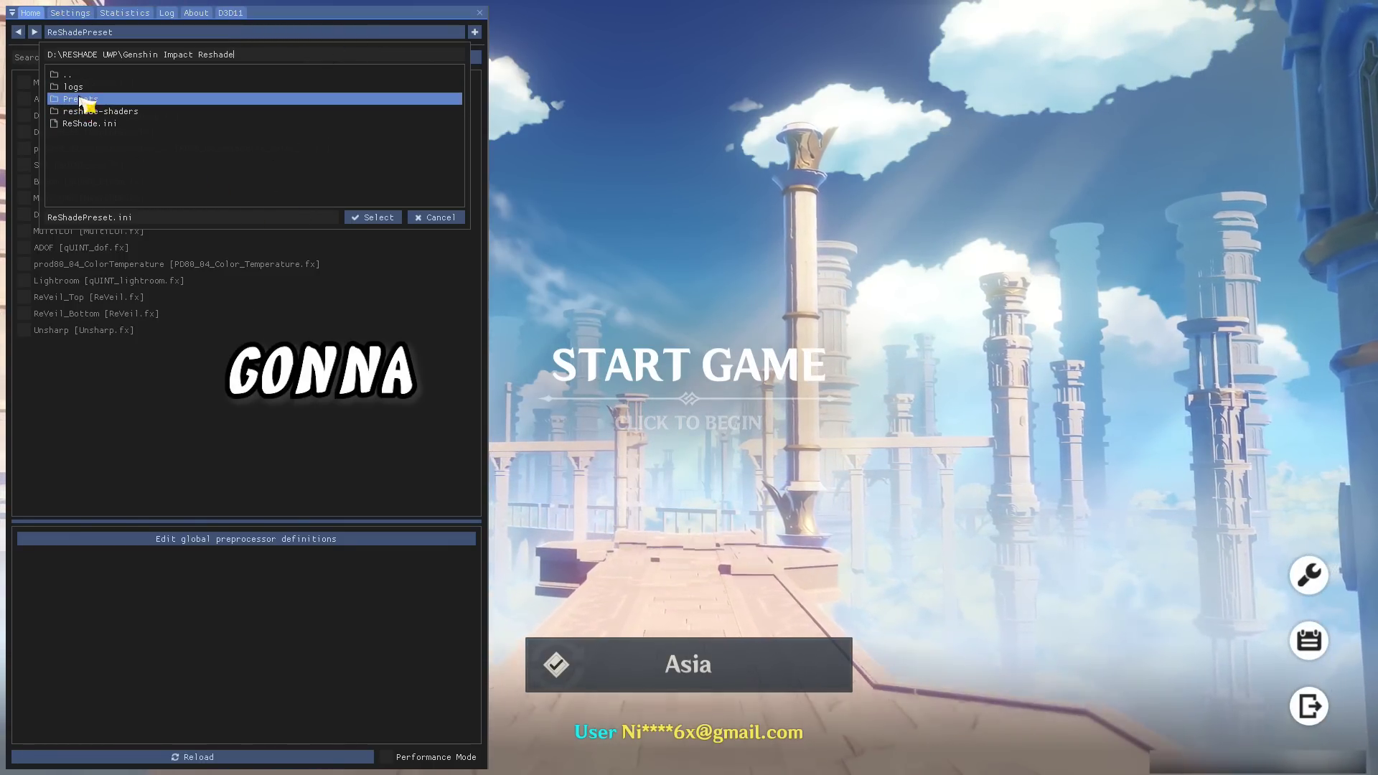
pyautogui.doubleClick(85, 101)
pyautogui.doubleClick(100, 111)
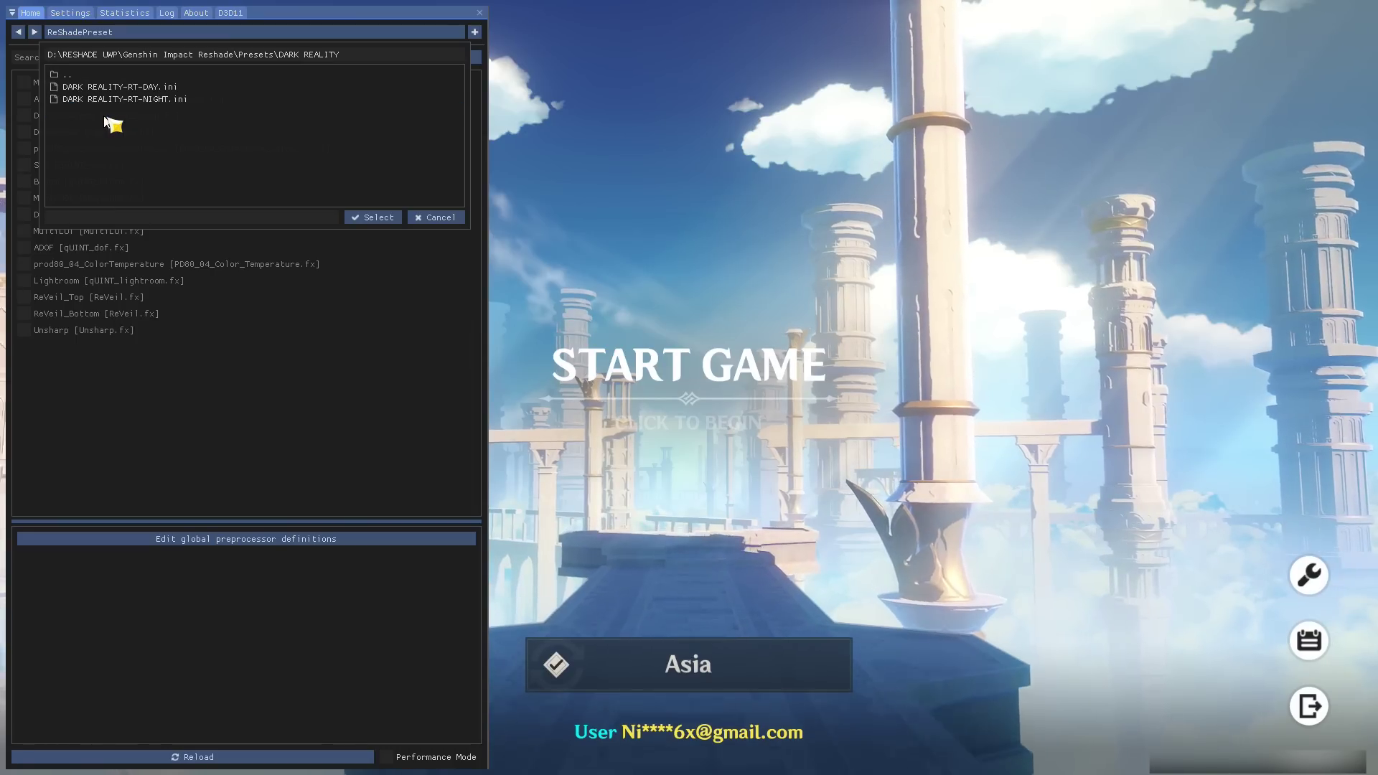
pyautogui.click(153, 101)
pyautogui.click(115, 88)
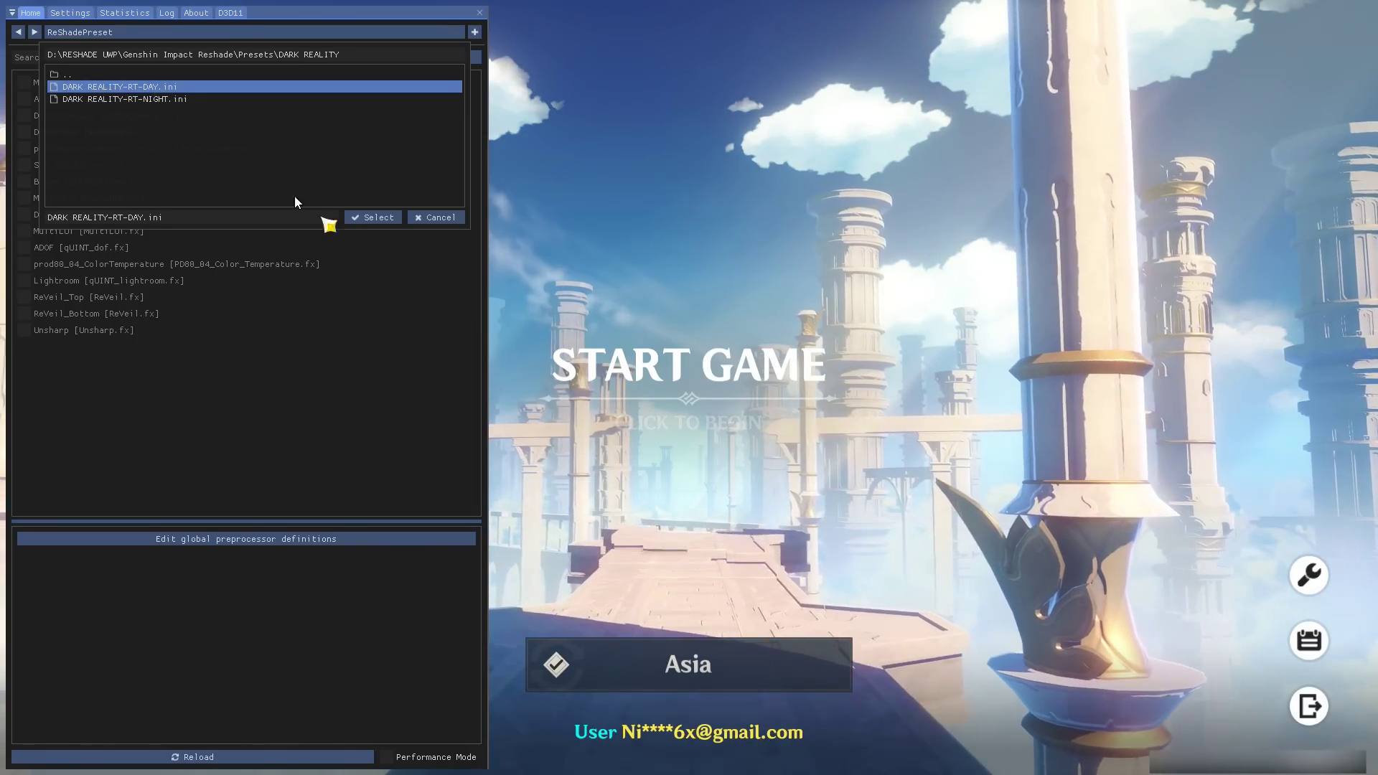
pyautogui.click(377, 217)
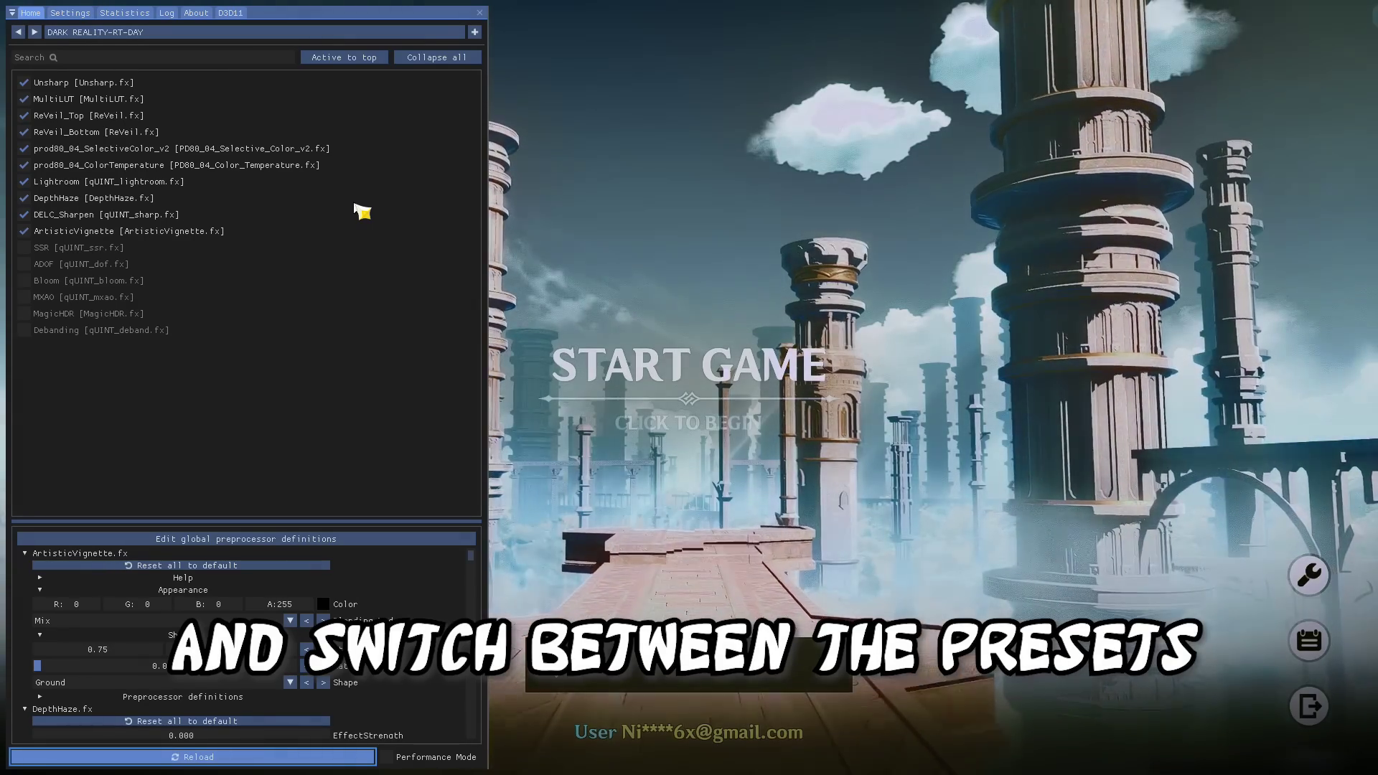
# Step: Switch to the DARK REALITY-RT-NIGHT preset with Page Down and start the game
pyautogui.press('pagedown')
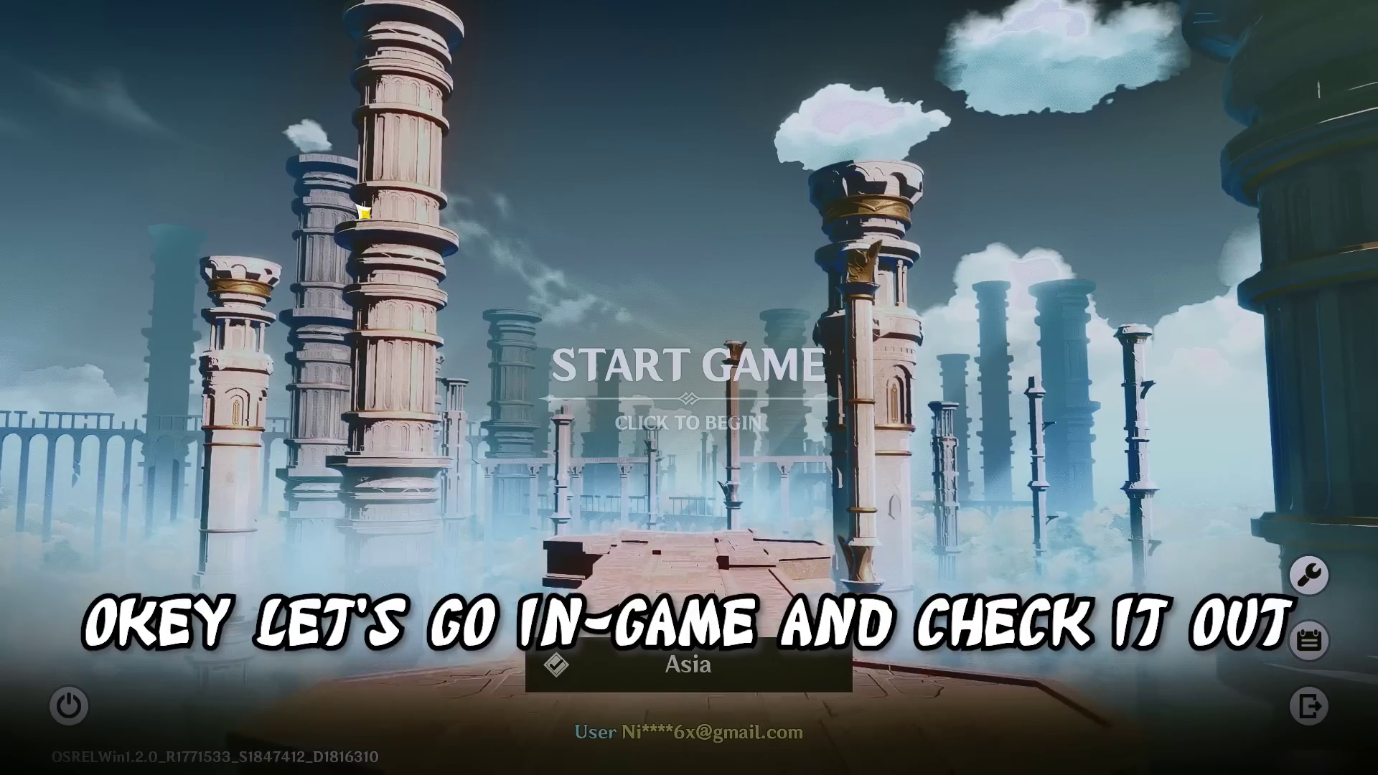
pyautogui.click(674, 429)
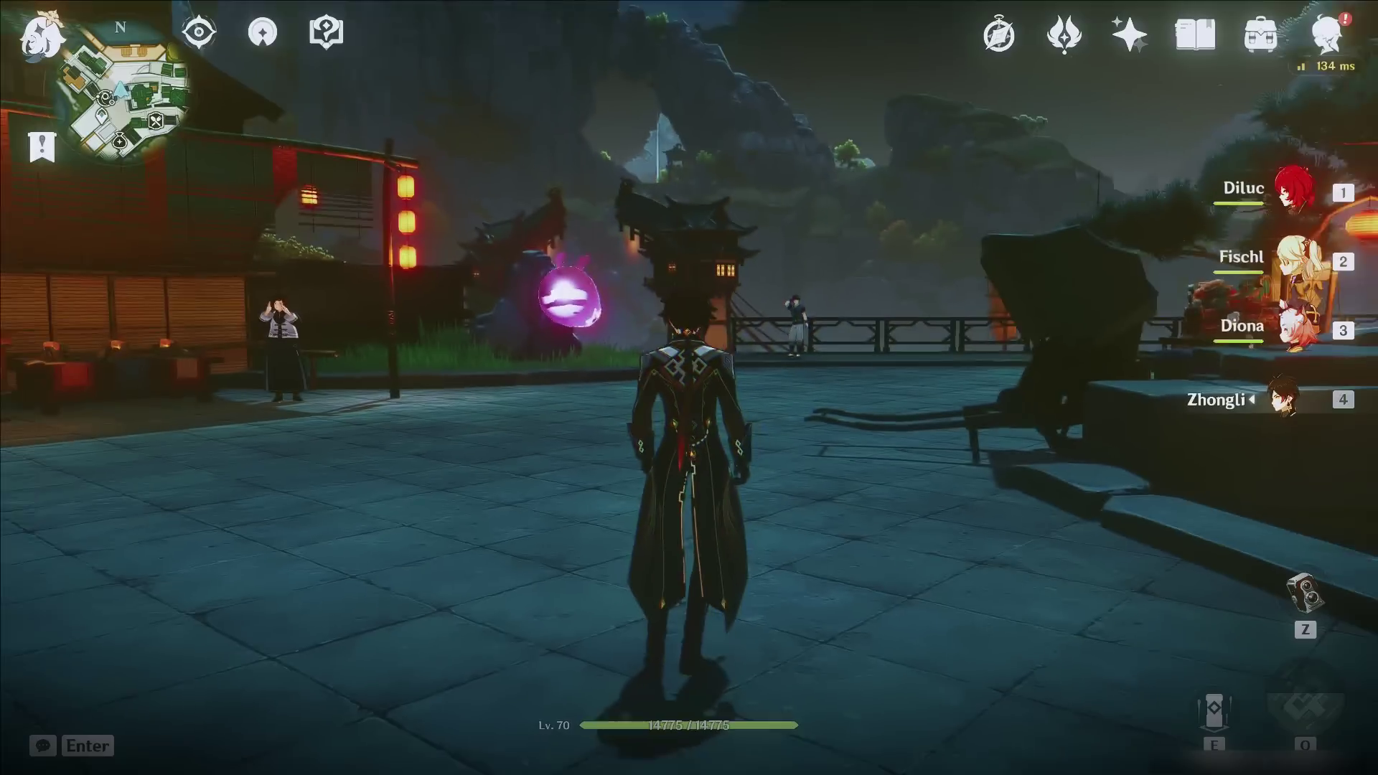
pyautogui.press('w')
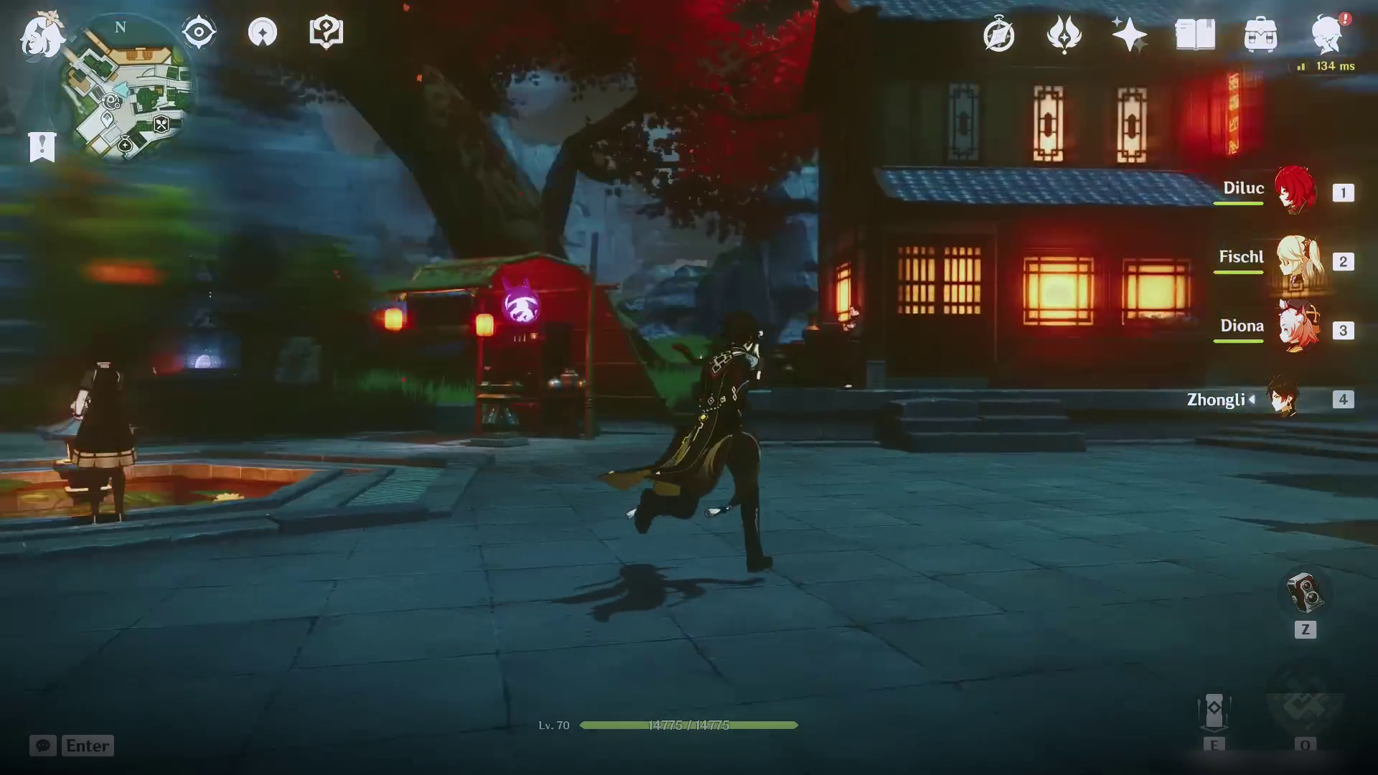
# Step: Run through Liyue's plaza, lantern street and red courtyard to preview the night shader
pyautogui.press('w')
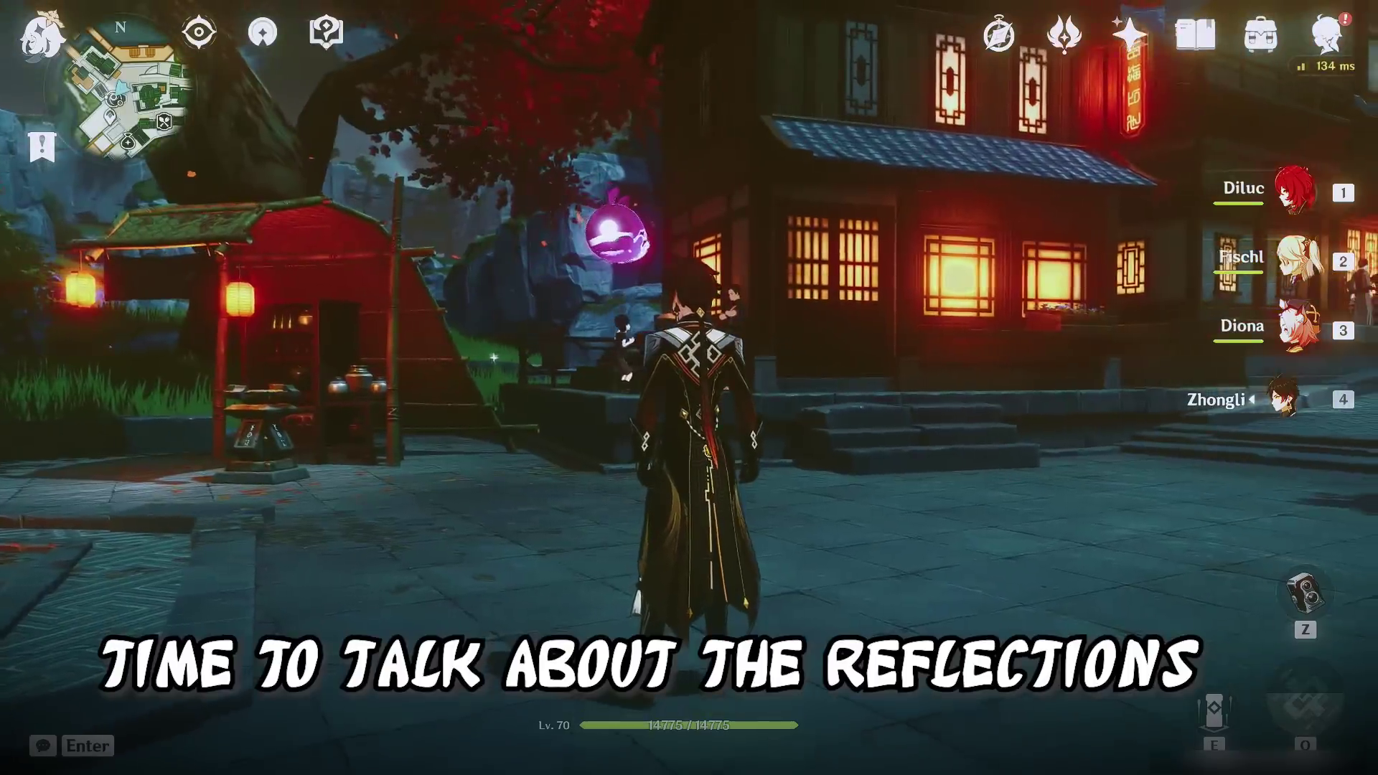
pyautogui.press('w')
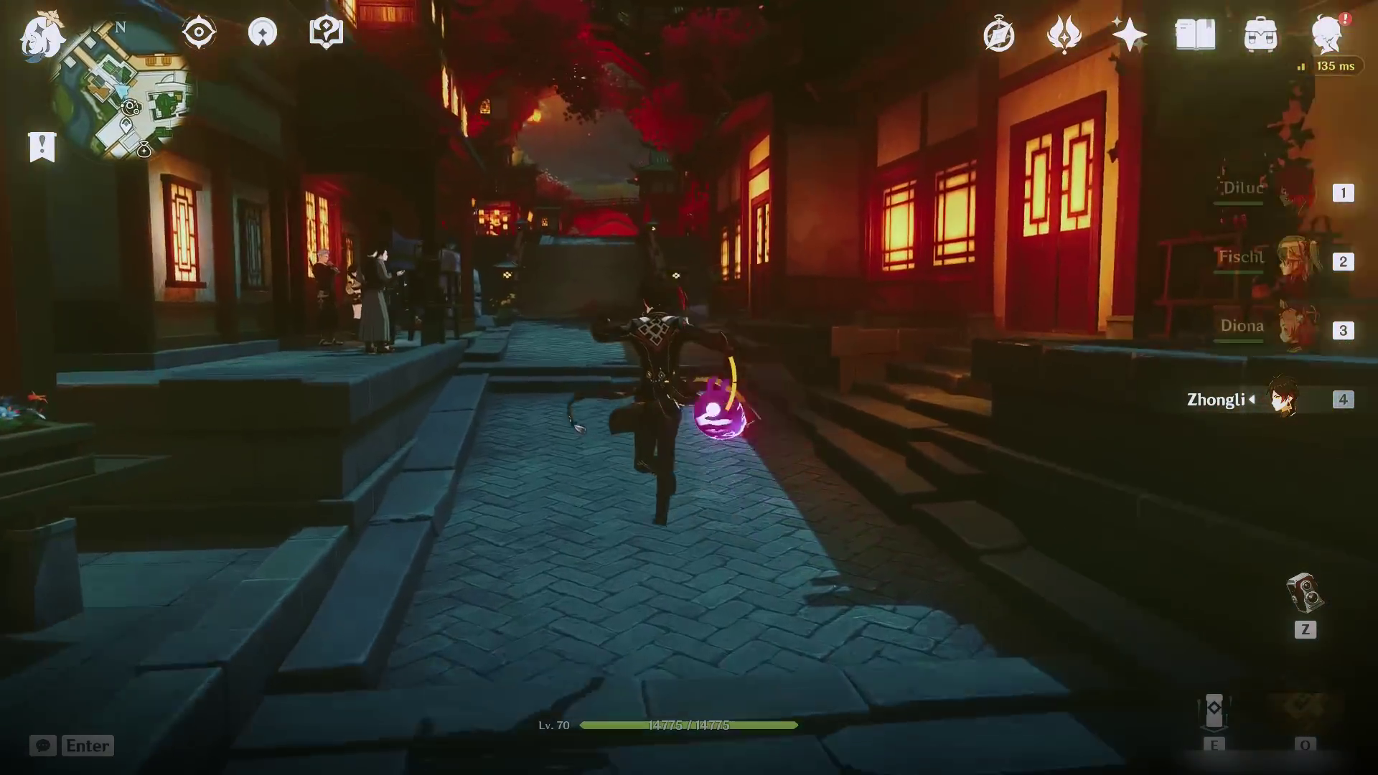
pyautogui.press('w')
pyautogui.press('w')
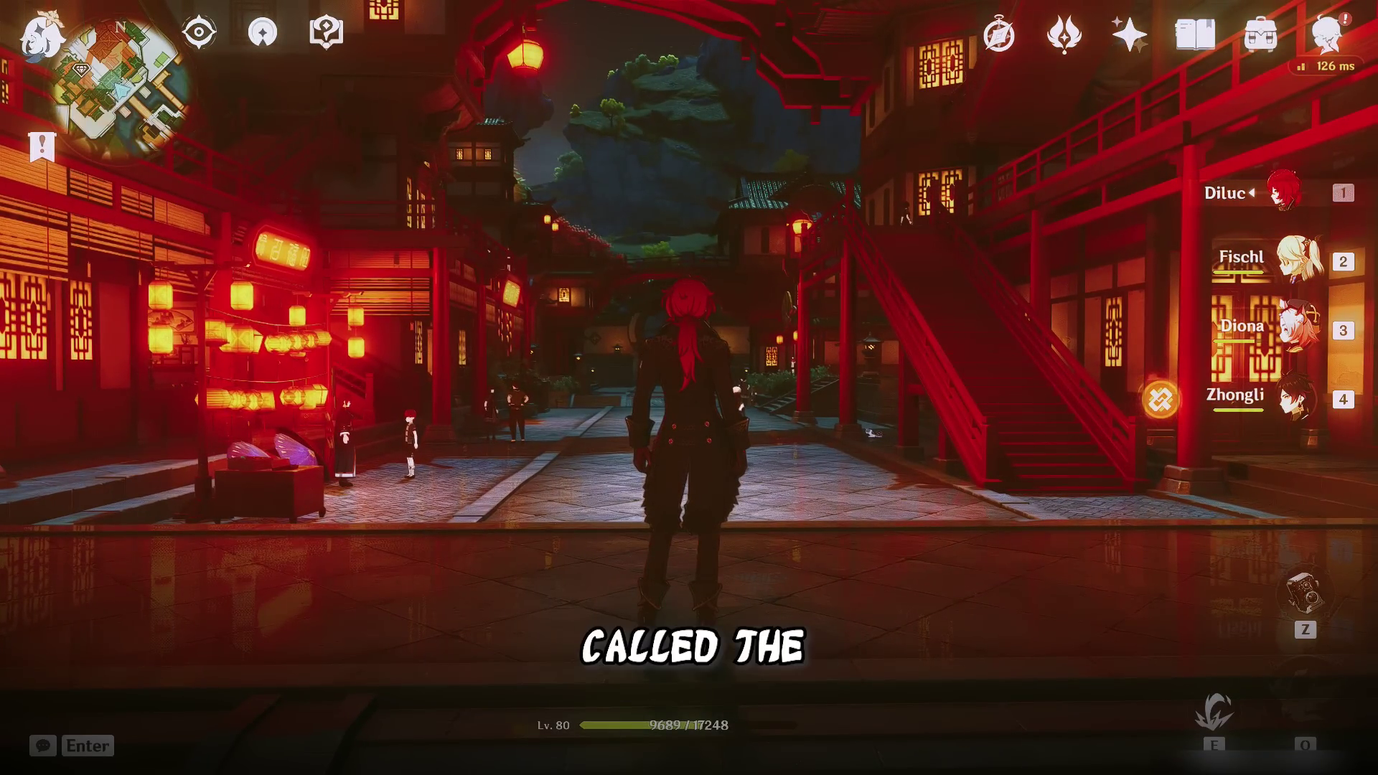
pyautogui.press('w')
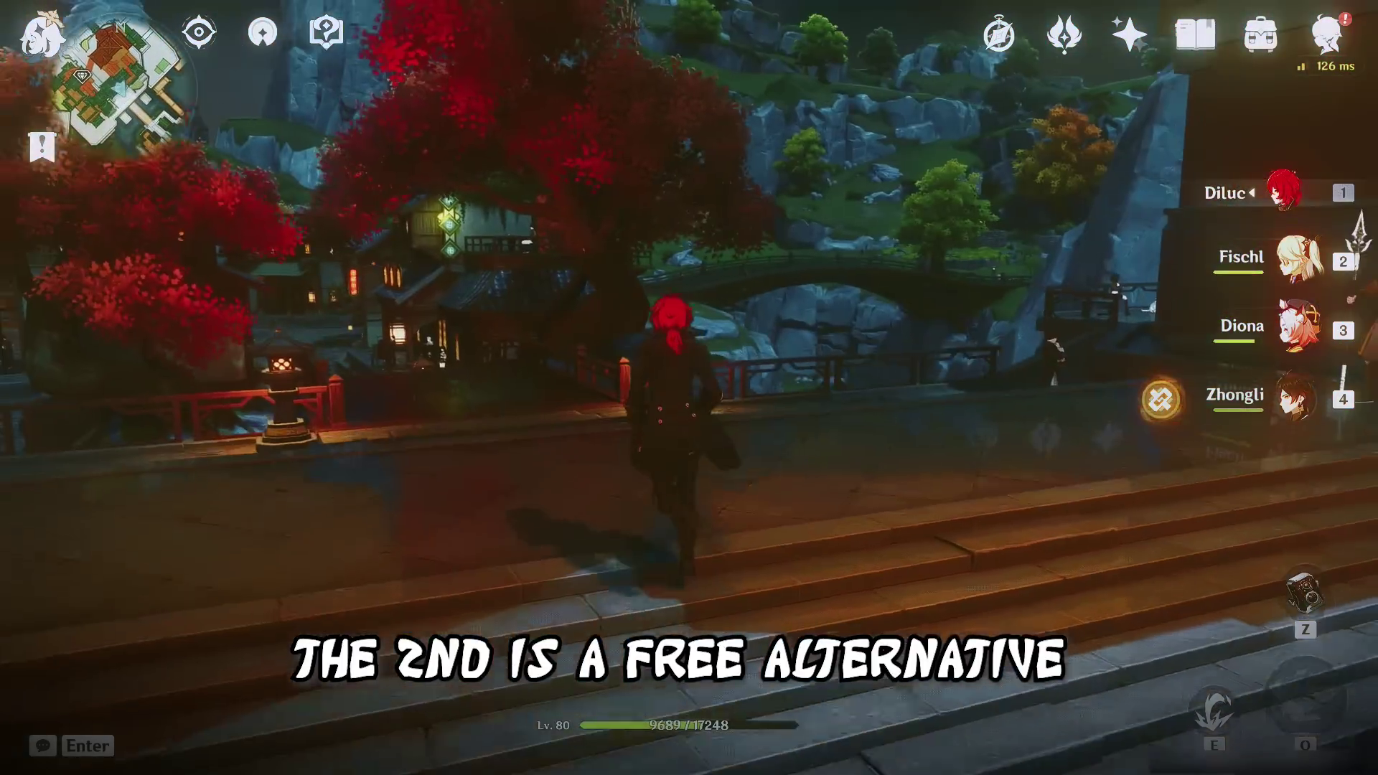
pyautogui.press('w')
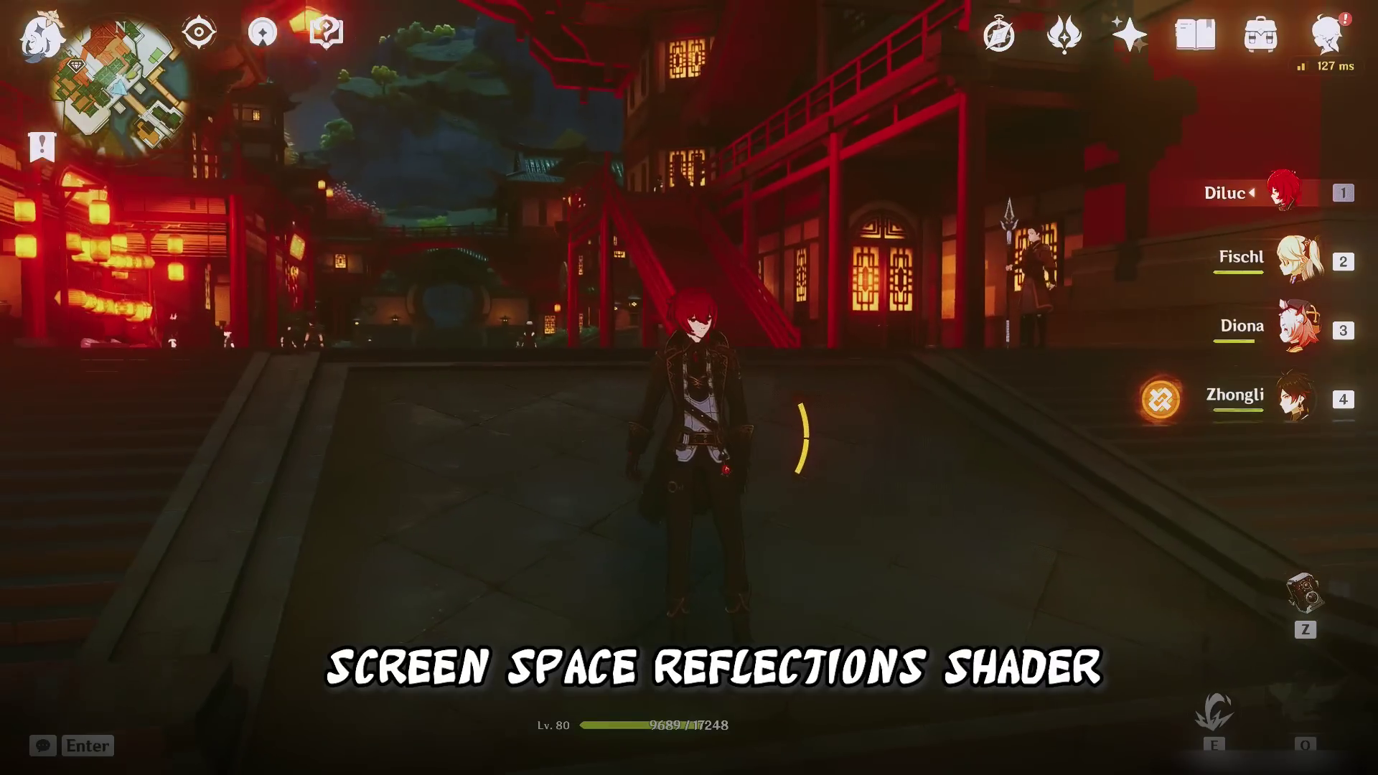
pyautogui.press('w')
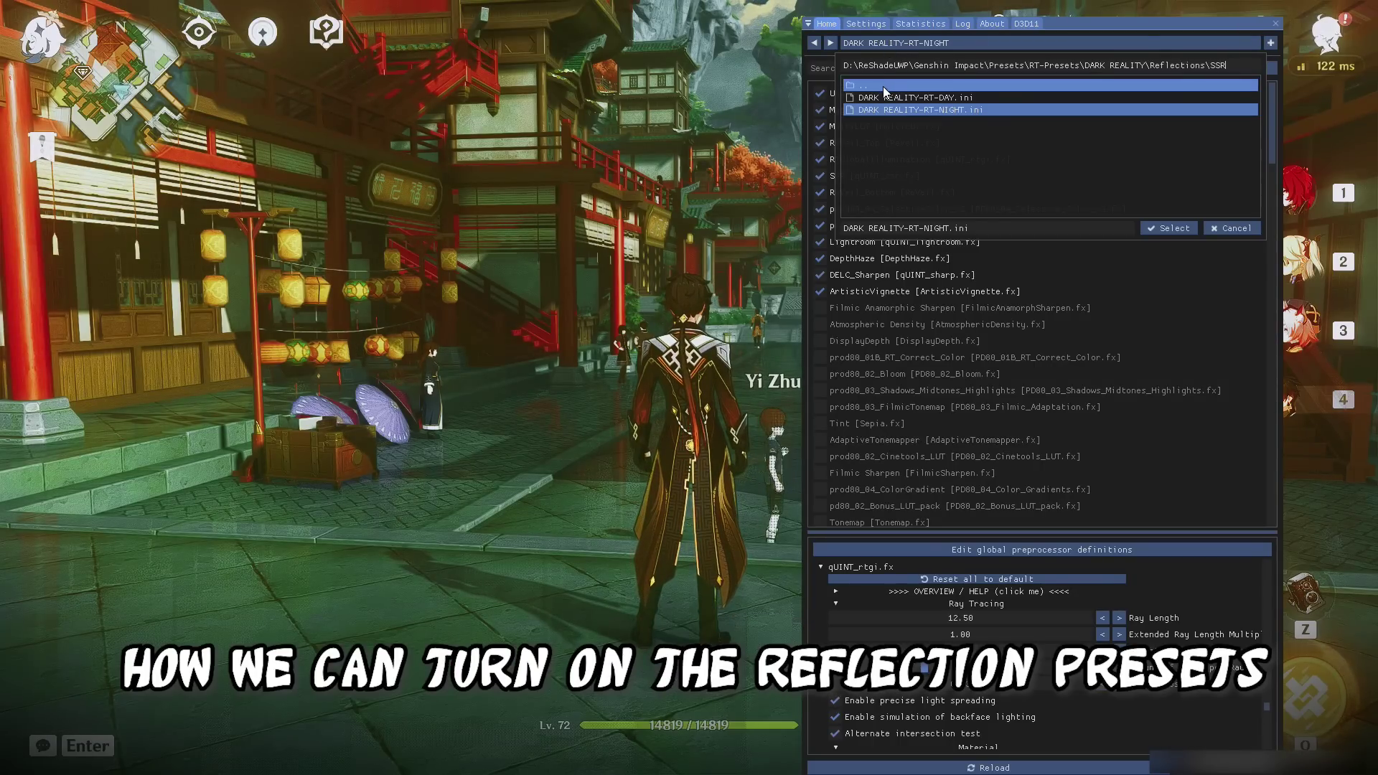
# Step: Go back up to the DARK REALITY folder and load DARK REALITY-RT-DAY.ini
pyautogui.click(860, 88)
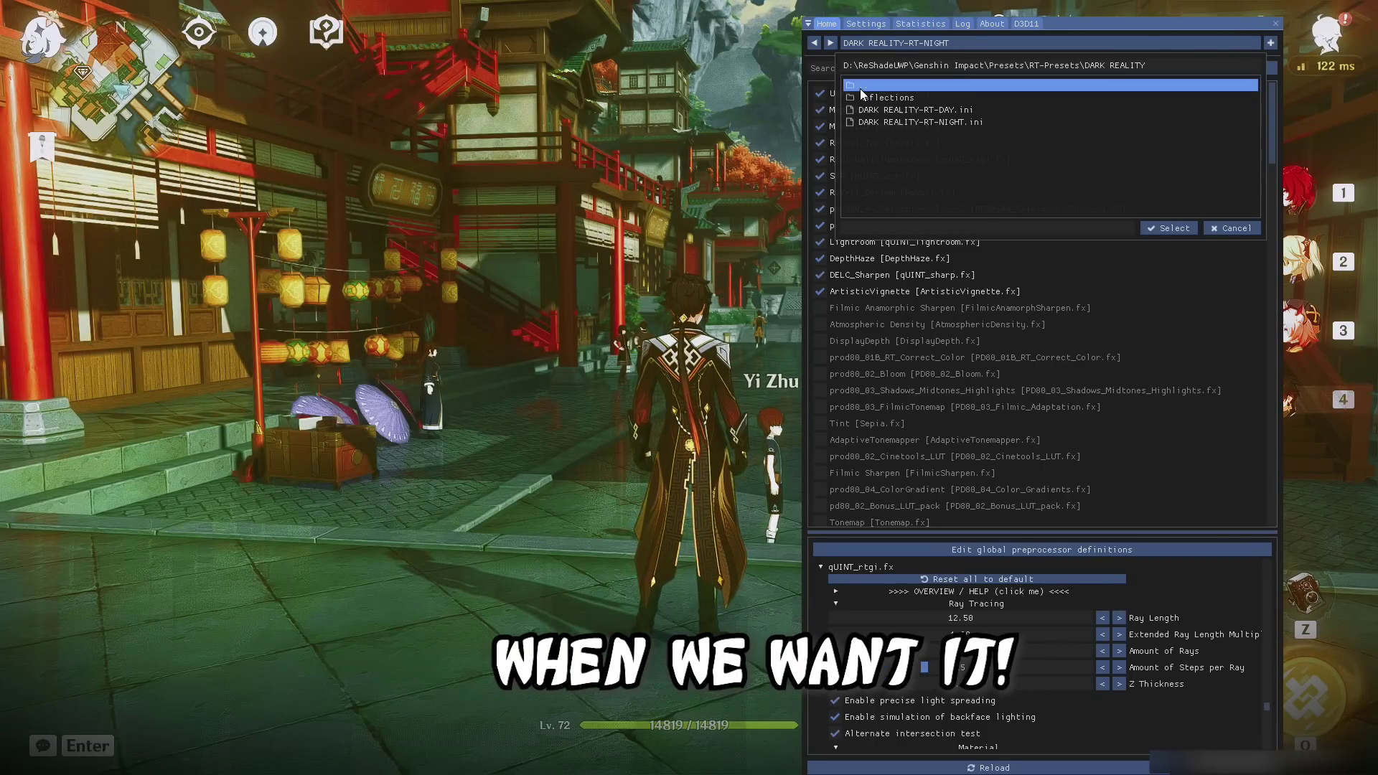
pyautogui.click(860, 88)
pyautogui.click(911, 123)
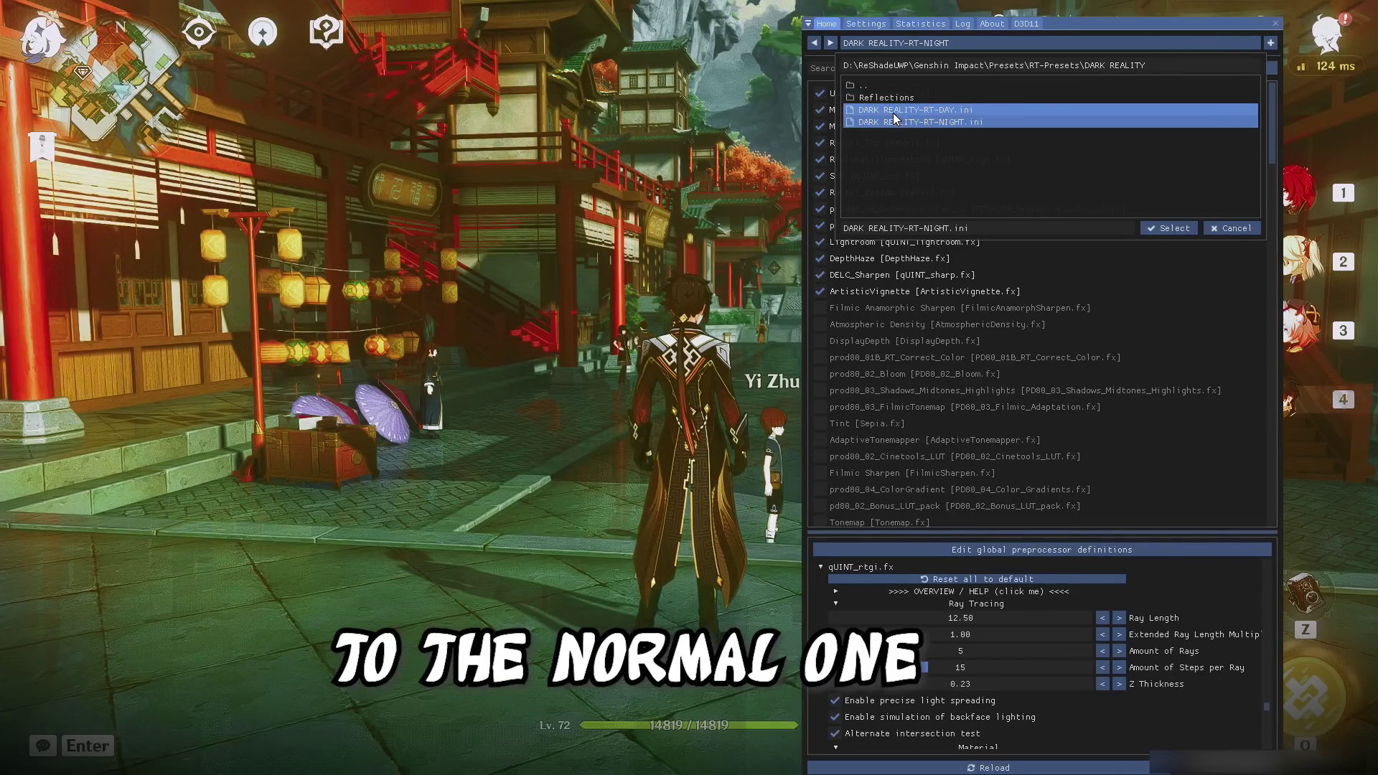
pyautogui.click(908, 110)
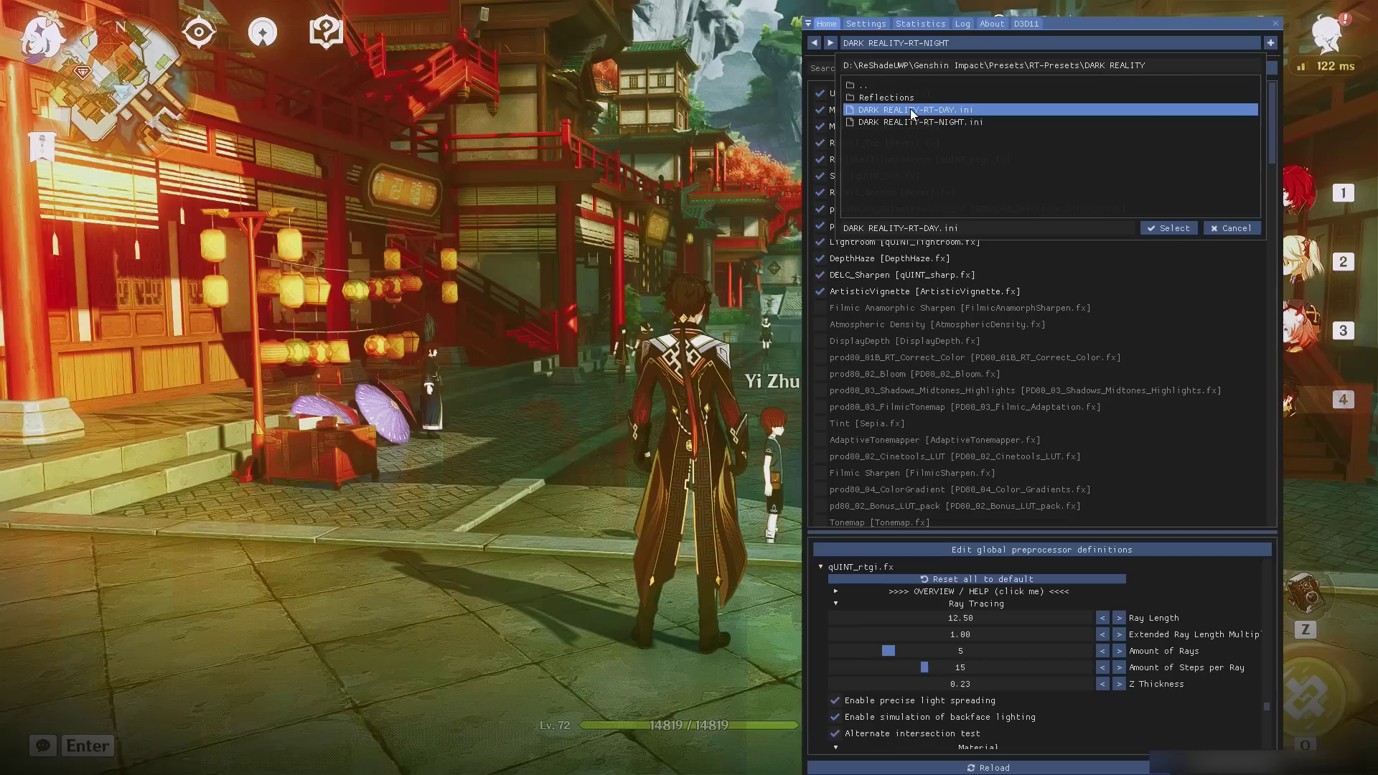
pyautogui.click(1170, 228)
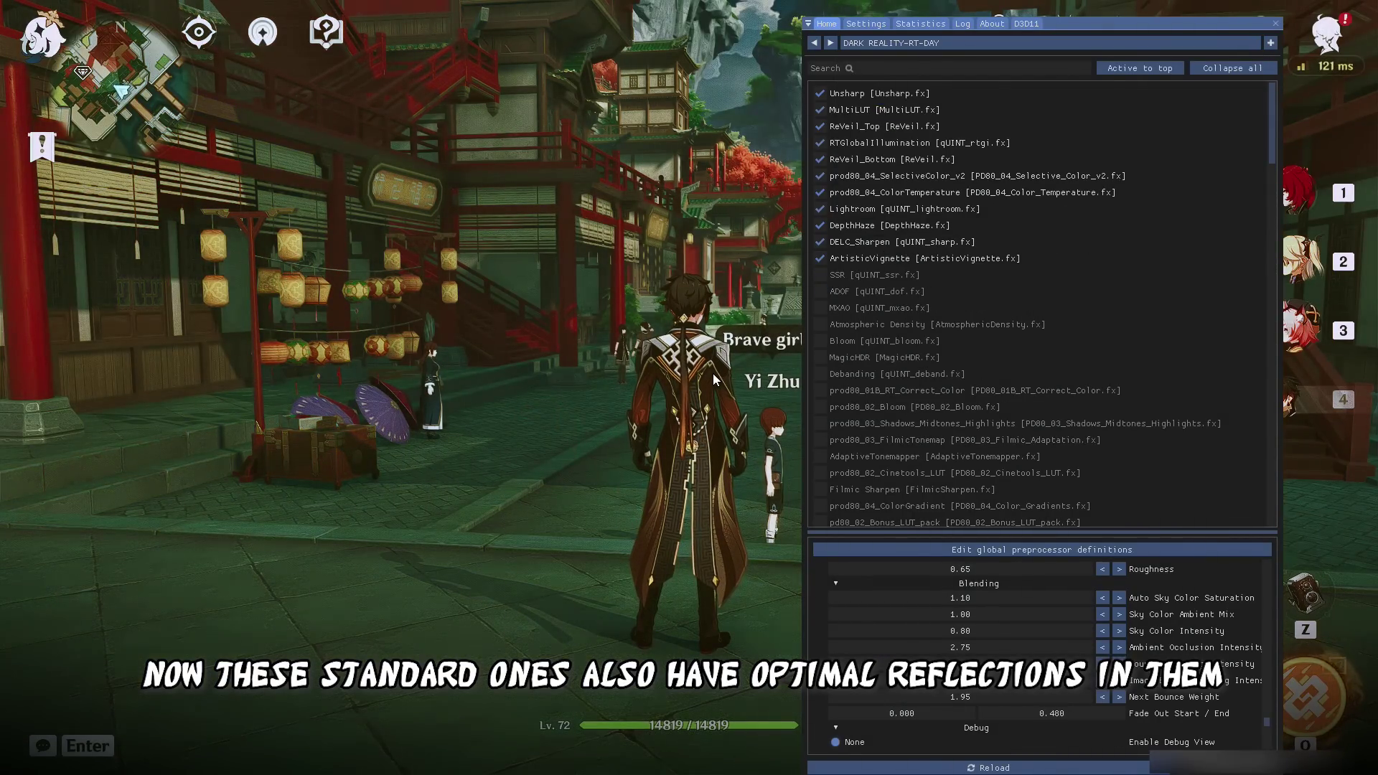
# Step: Load DARK REALITY-RT-DAY.ini from the Reflections\SSR preset folder
pyautogui.click(916, 45)
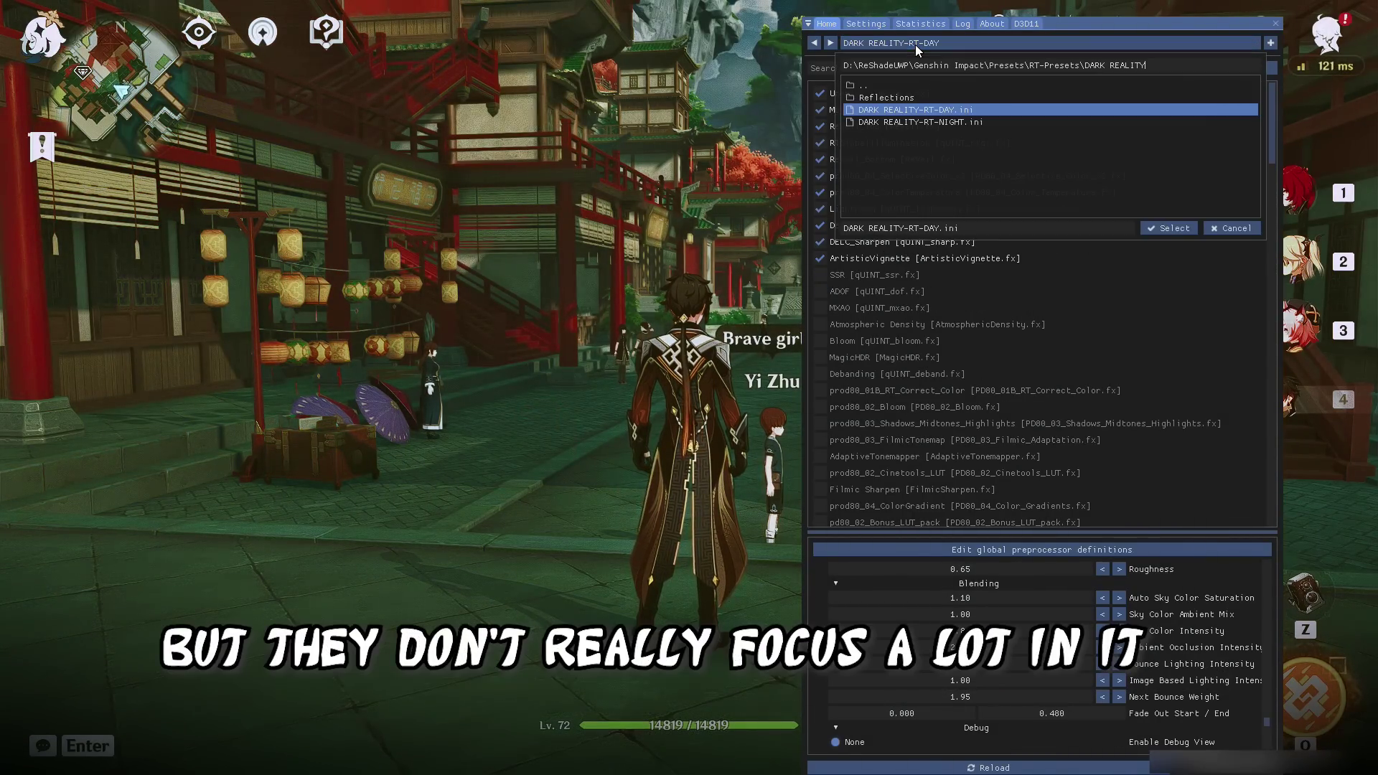
pyautogui.click(916, 99)
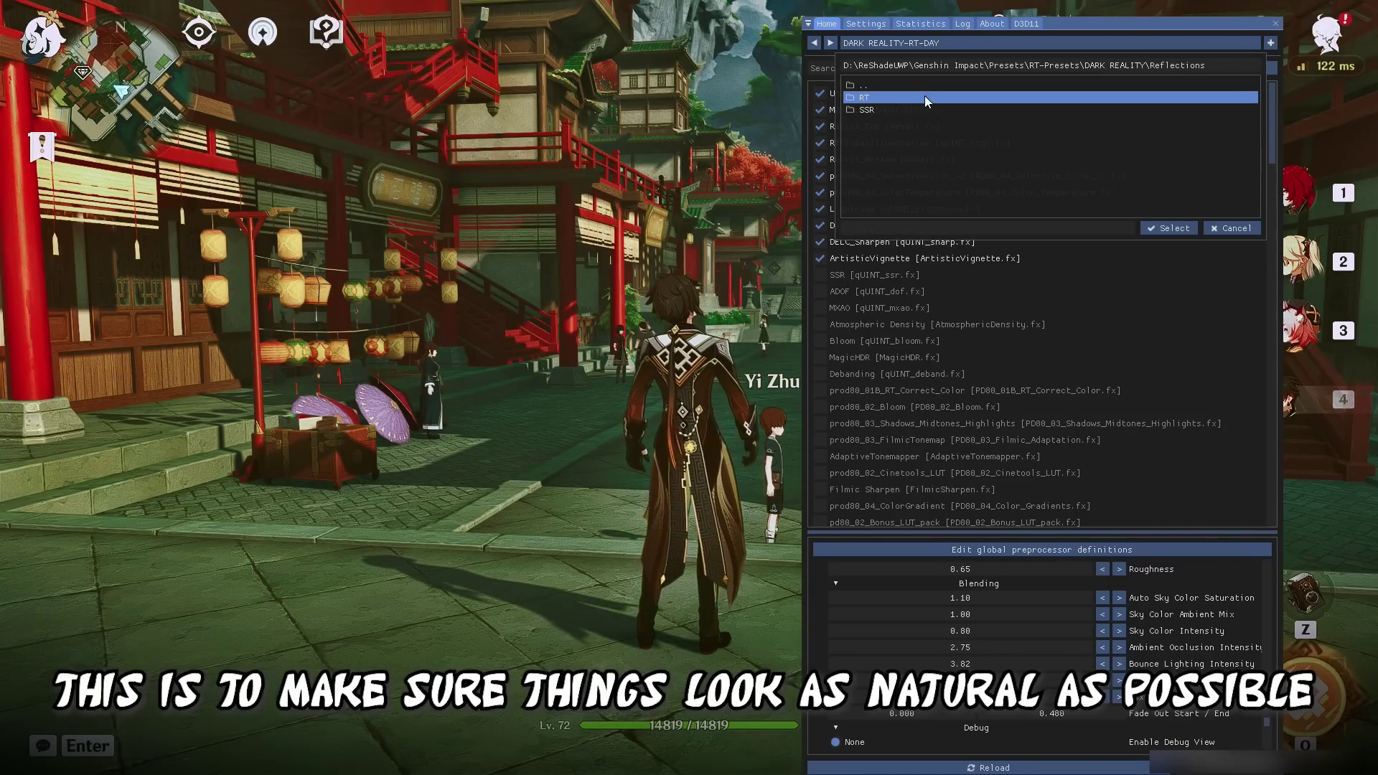
pyautogui.click(868, 109)
pyautogui.click(872, 99)
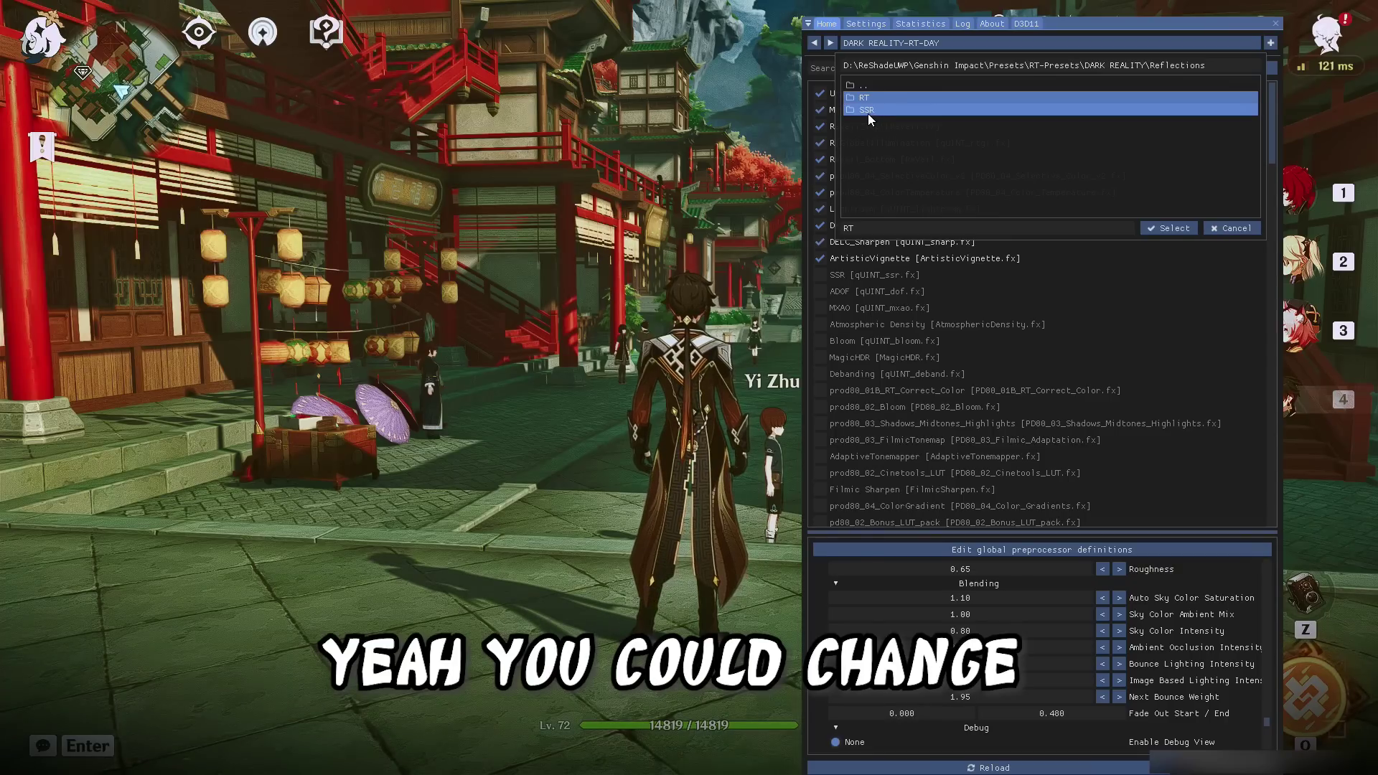
pyautogui.click(873, 110)
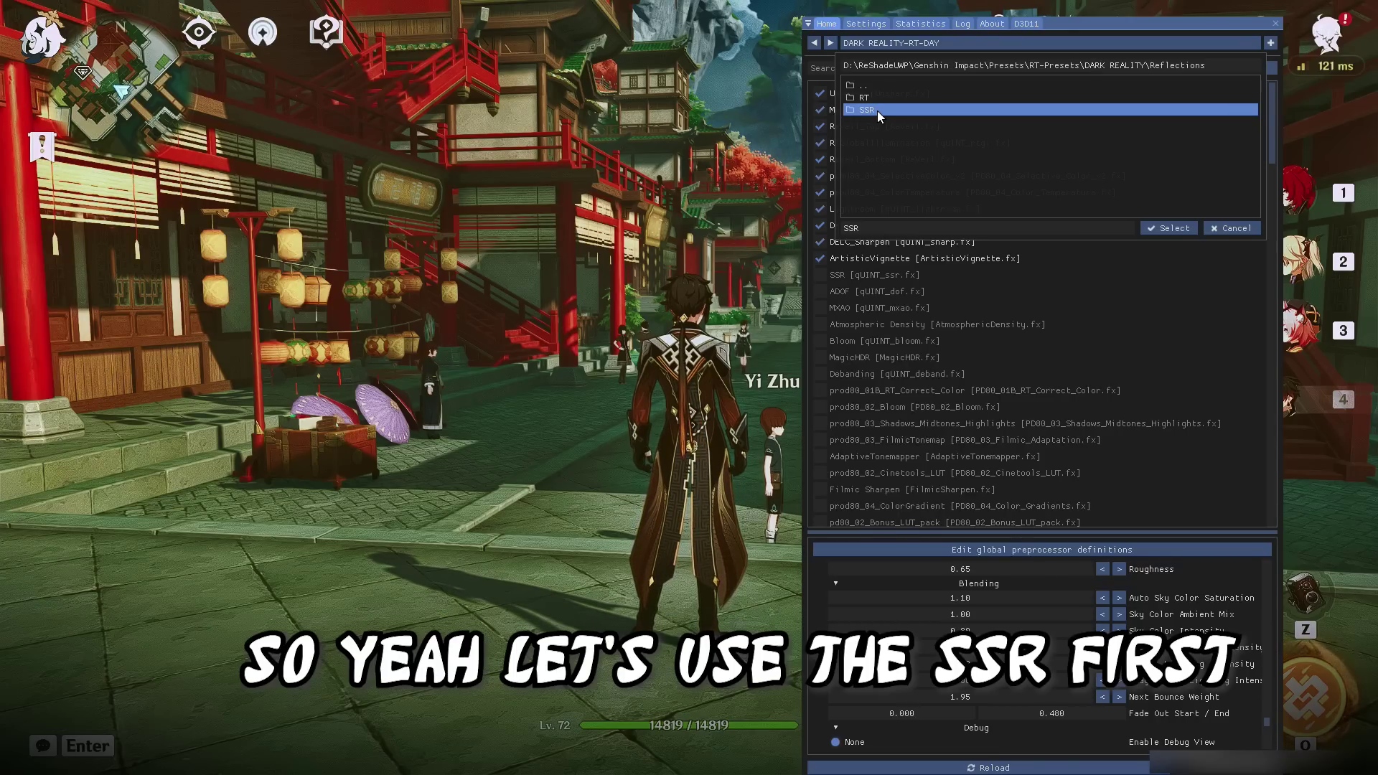
pyautogui.doubleClick(878, 111)
pyautogui.click(878, 99)
pyautogui.click(1157, 231)
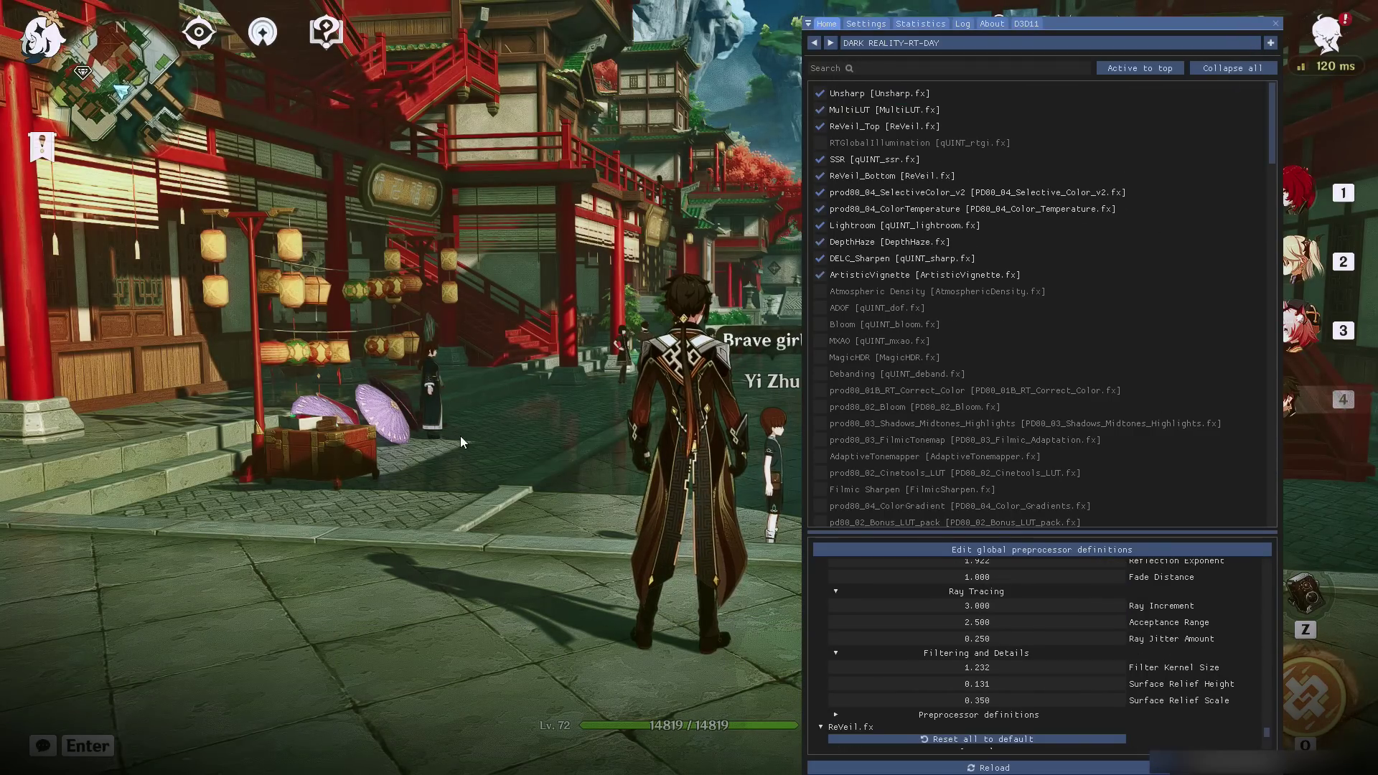
# Step: Load DARK REALITY-RT-DAY.ini from the Reflections\RT preset folder
pyautogui.click(925, 43)
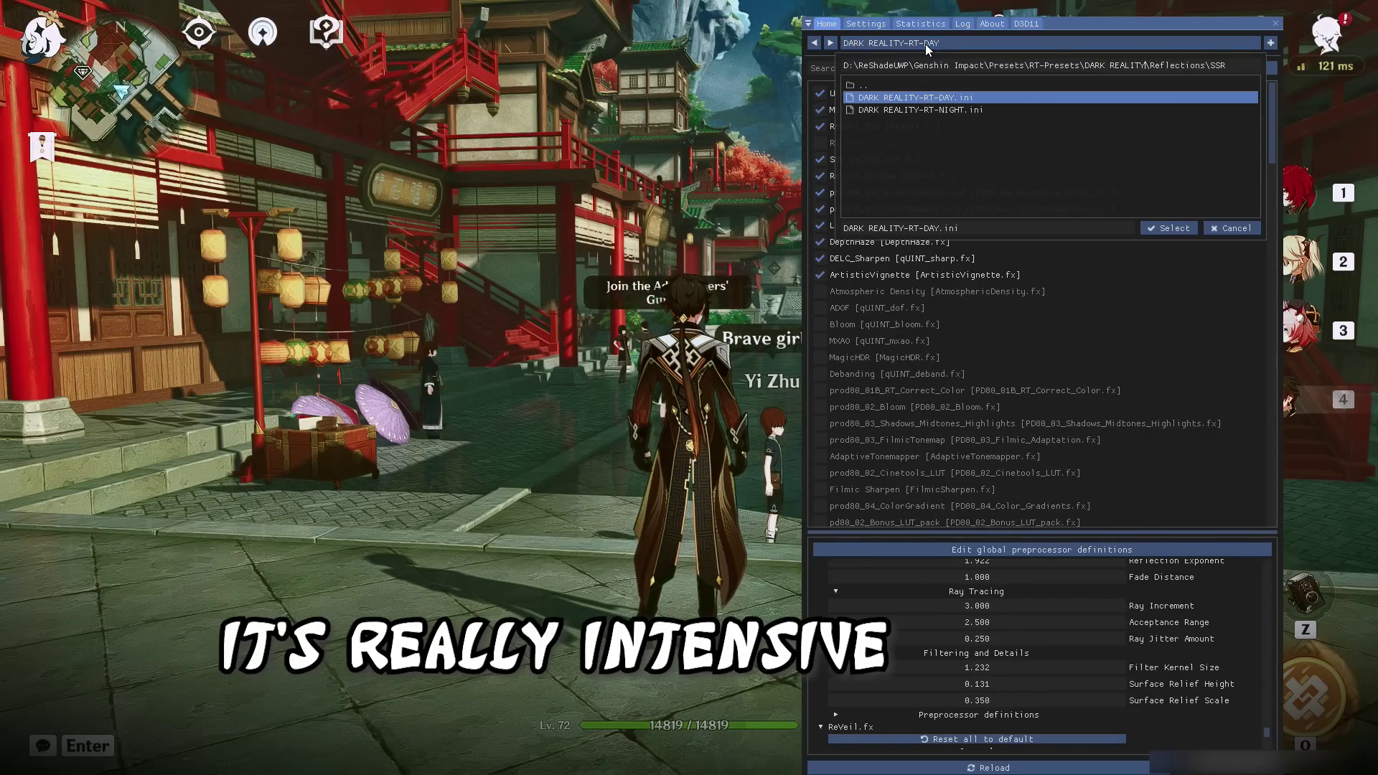
pyautogui.click(973, 251)
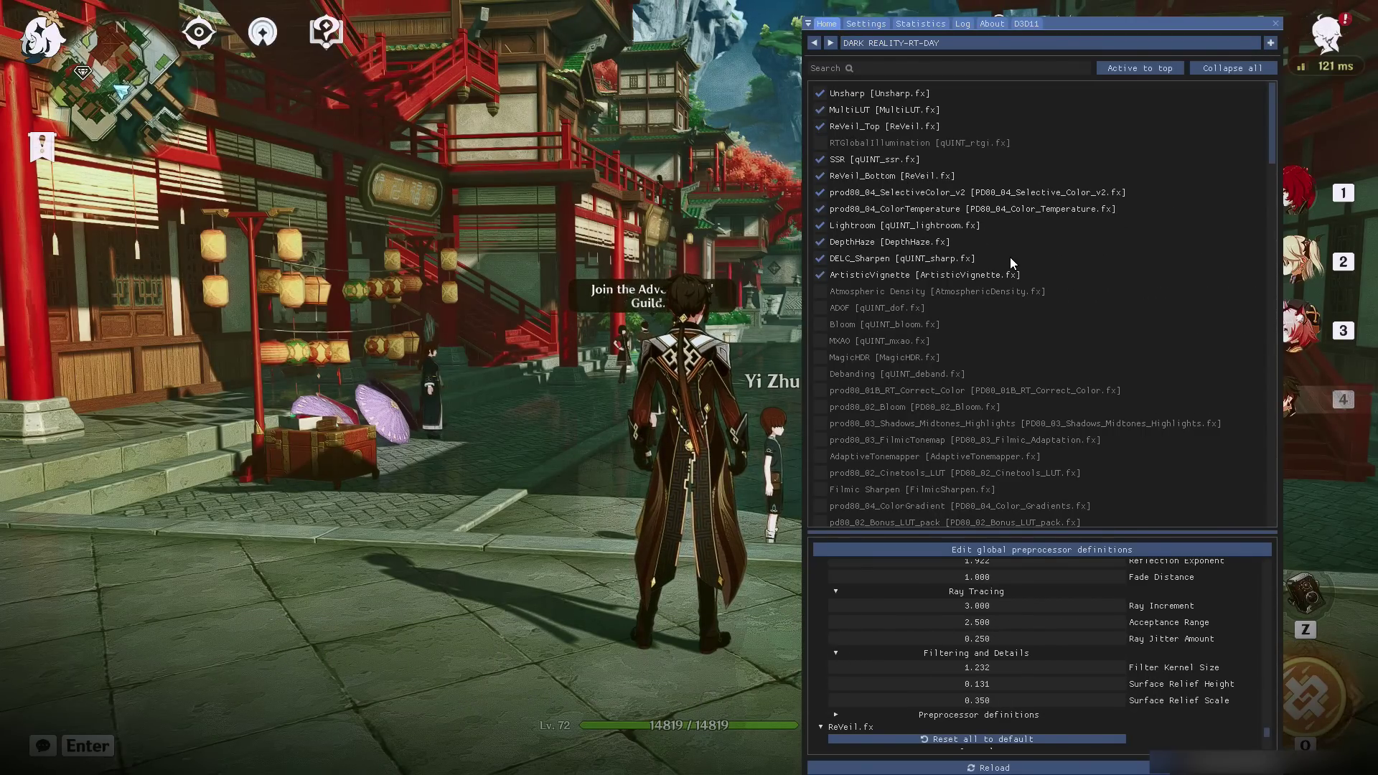
pyautogui.click(898, 43)
pyautogui.doubleClick(890, 84)
pyautogui.doubleClick(886, 99)
pyautogui.click(1169, 228)
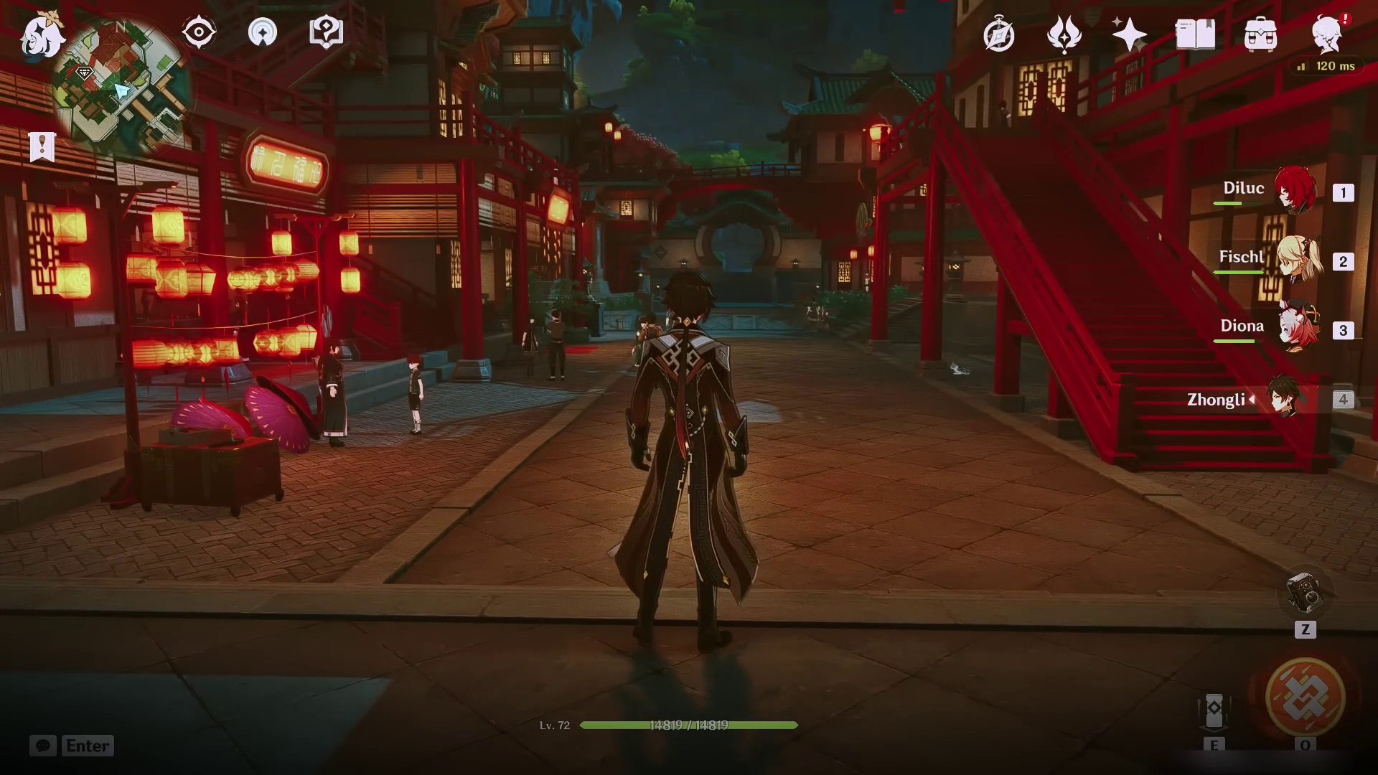
# Step: Reopen the overlay and load the DARK REALITY-RT-NIGHT.ini preset
pyautogui.press('Home')
pyautogui.click(965, 44)
pyautogui.click(927, 122)
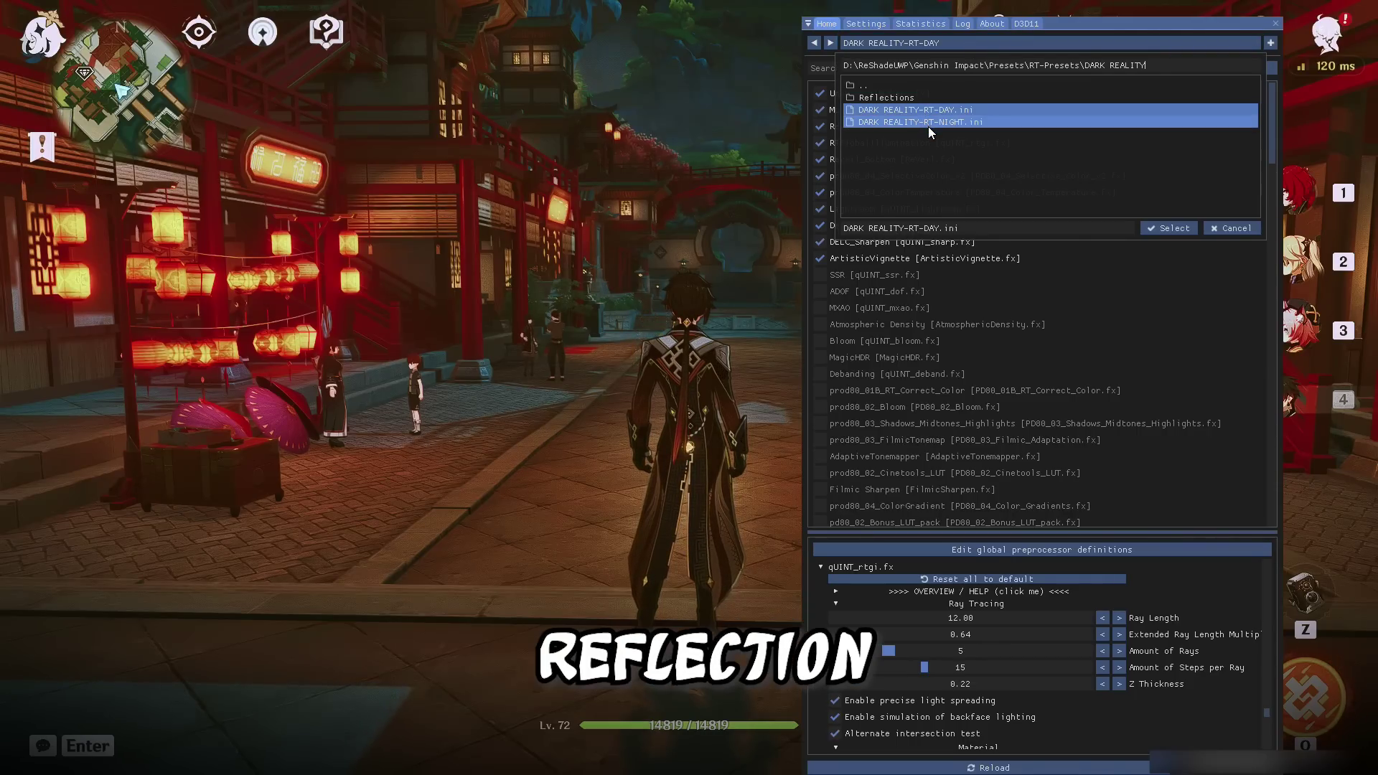
pyautogui.click(1177, 233)
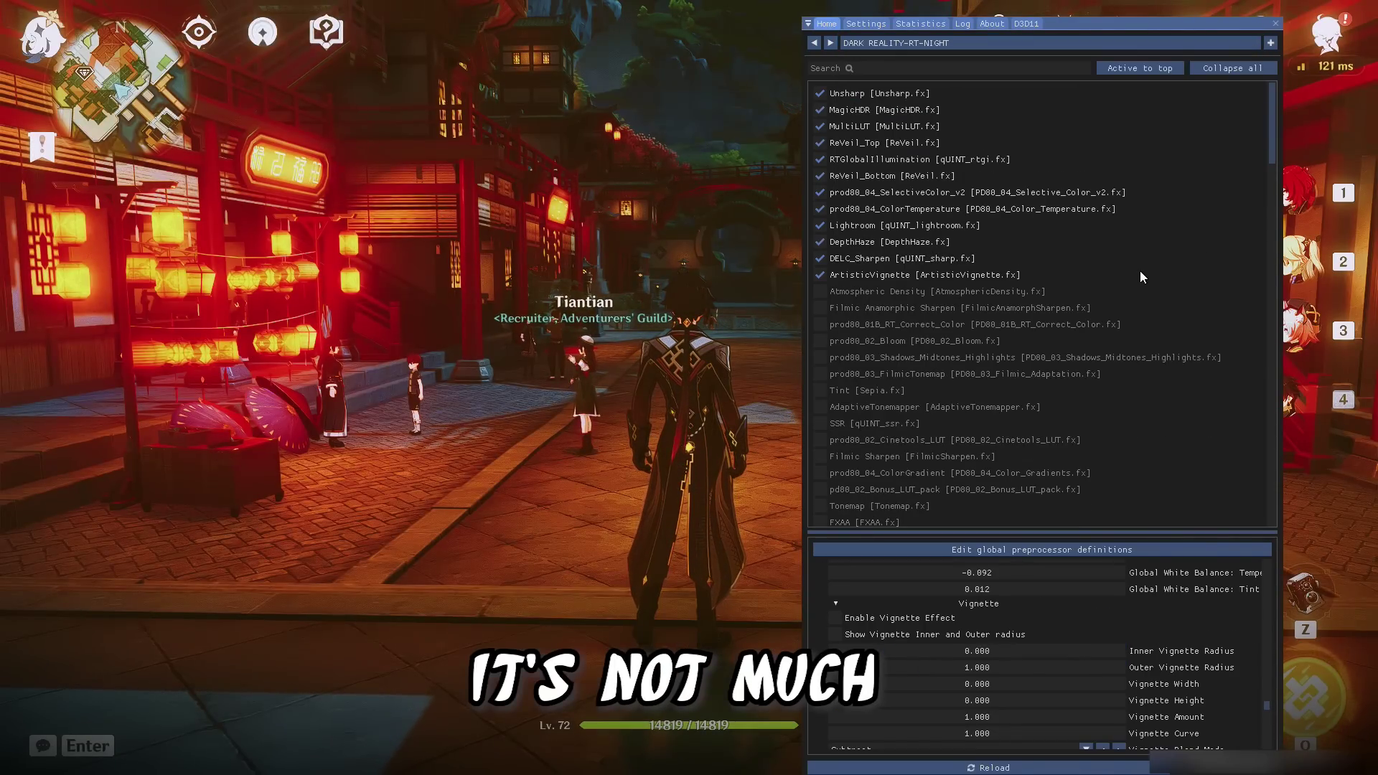
# Step: Hide the overlay and run down the street to view the night preset
pyautogui.press('Home')
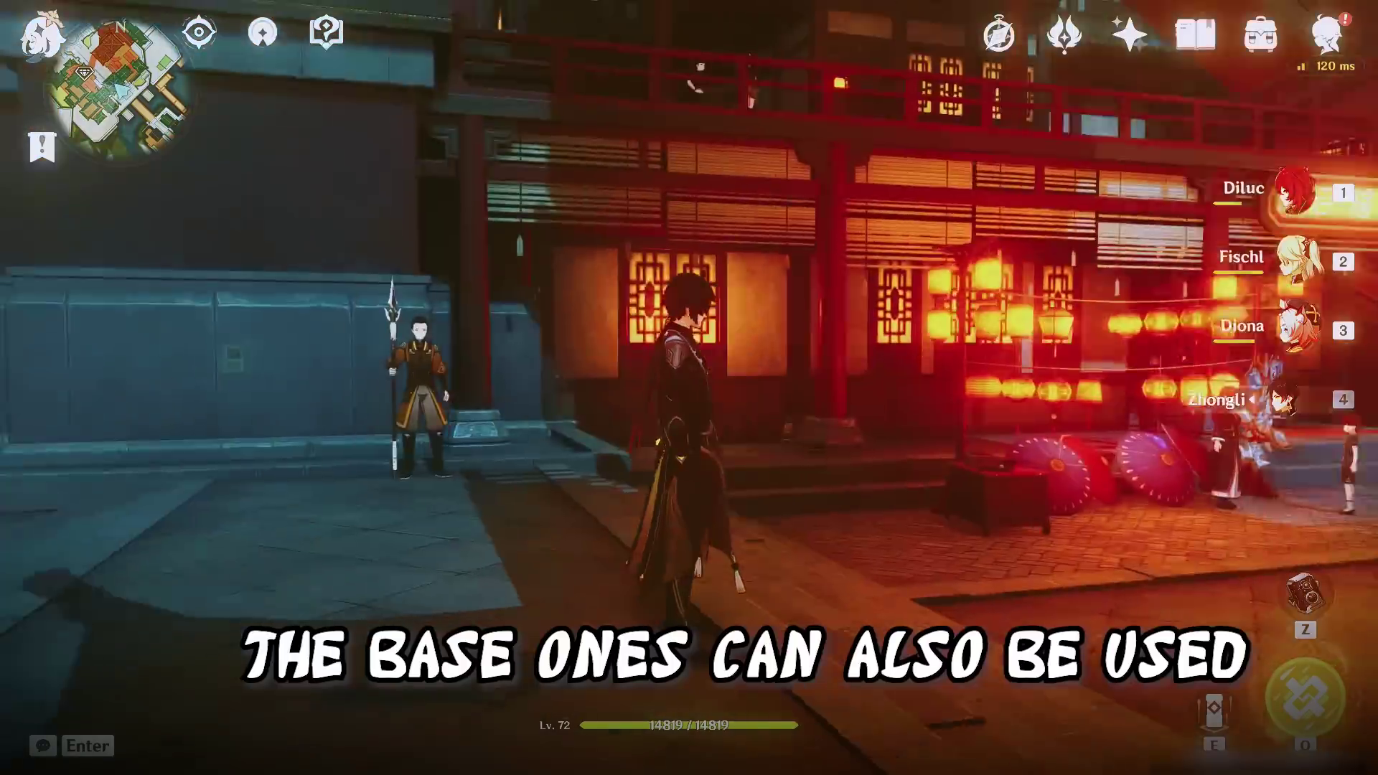
pyautogui.press('w')
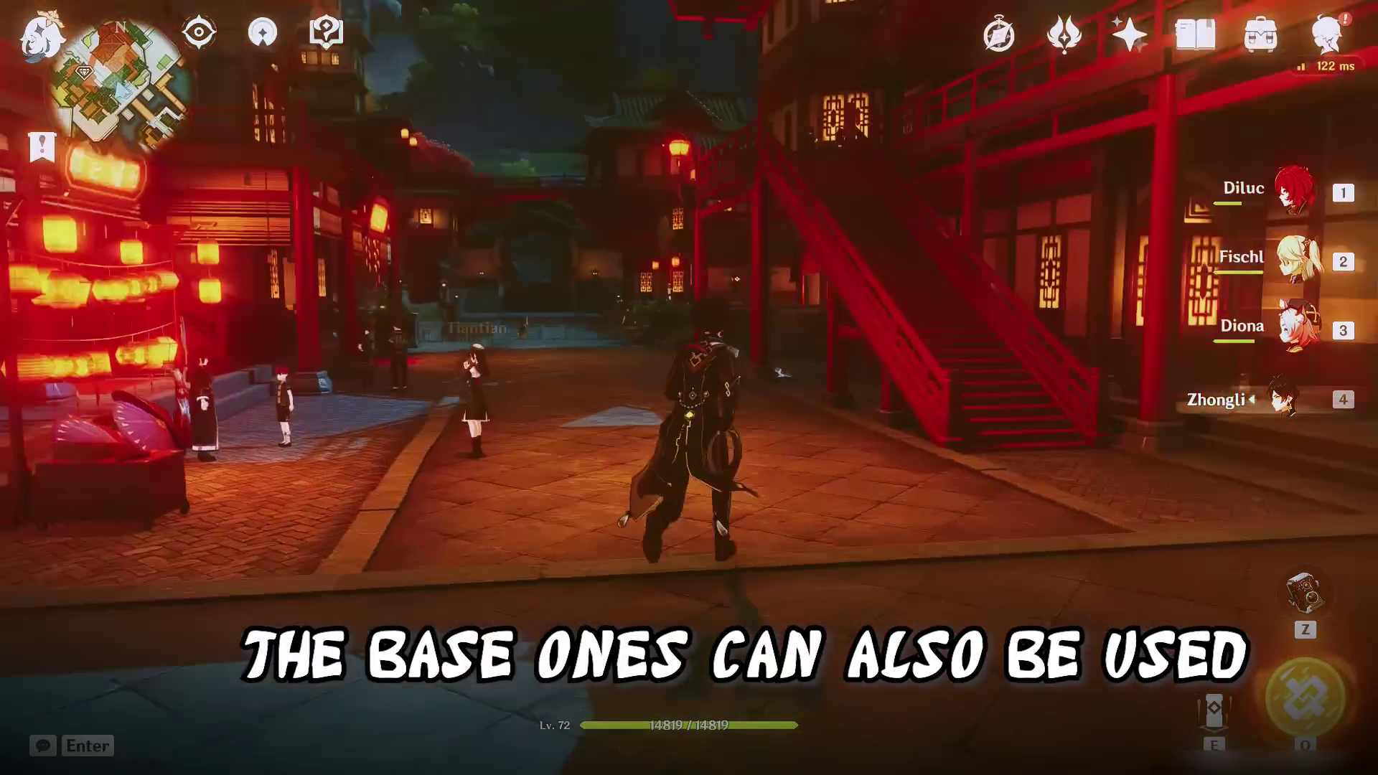
pyautogui.press('w')
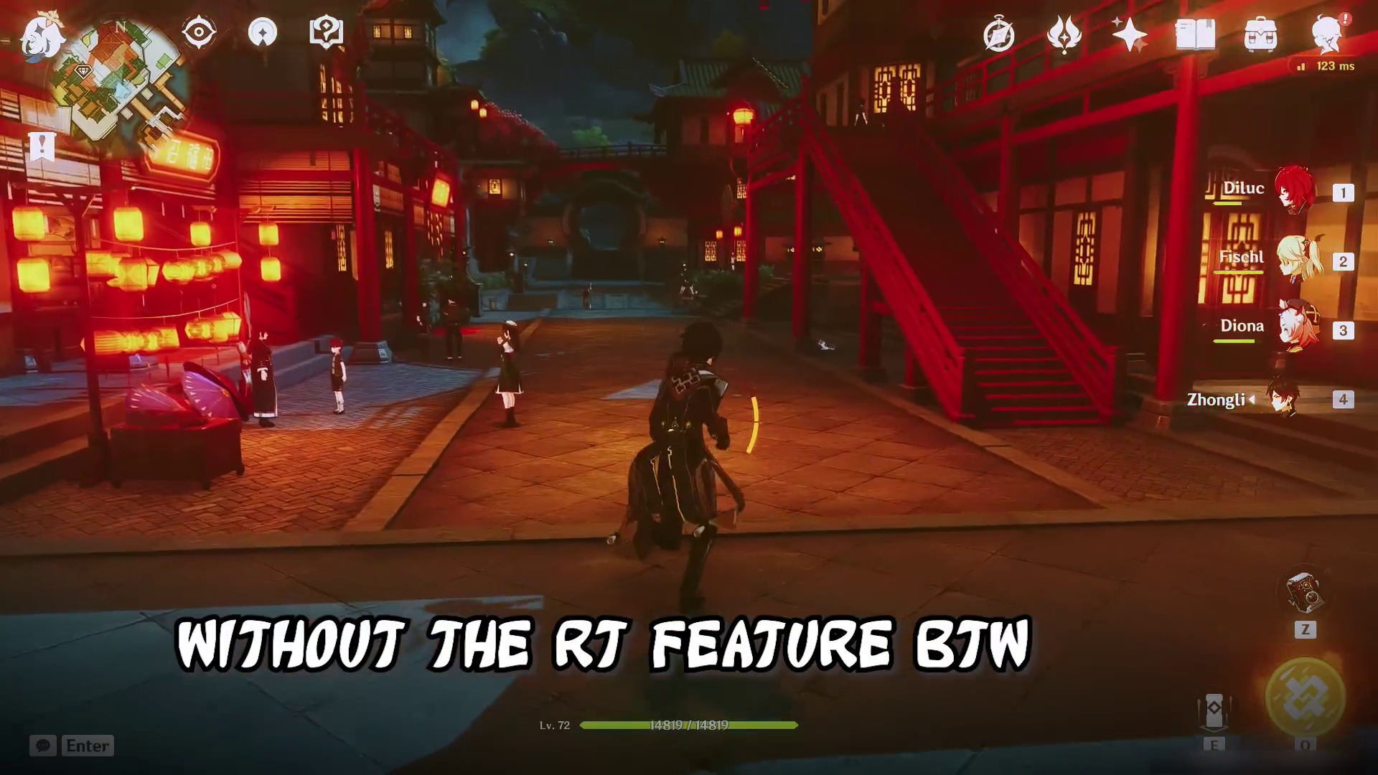
# Step: Toggle RTGlobalIllumination off and on to compare lighting, leaving it enabled
pyautogui.press('Home')
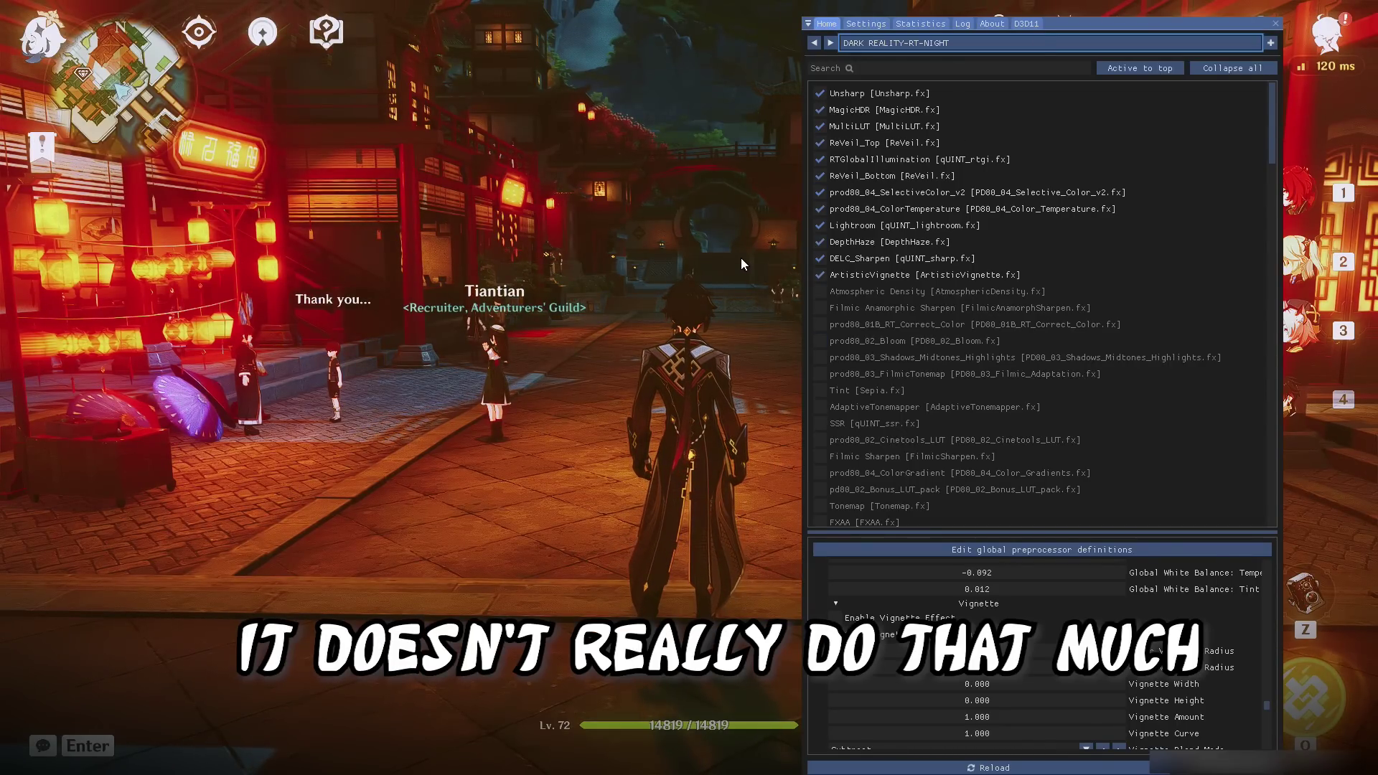
pyautogui.click(821, 160)
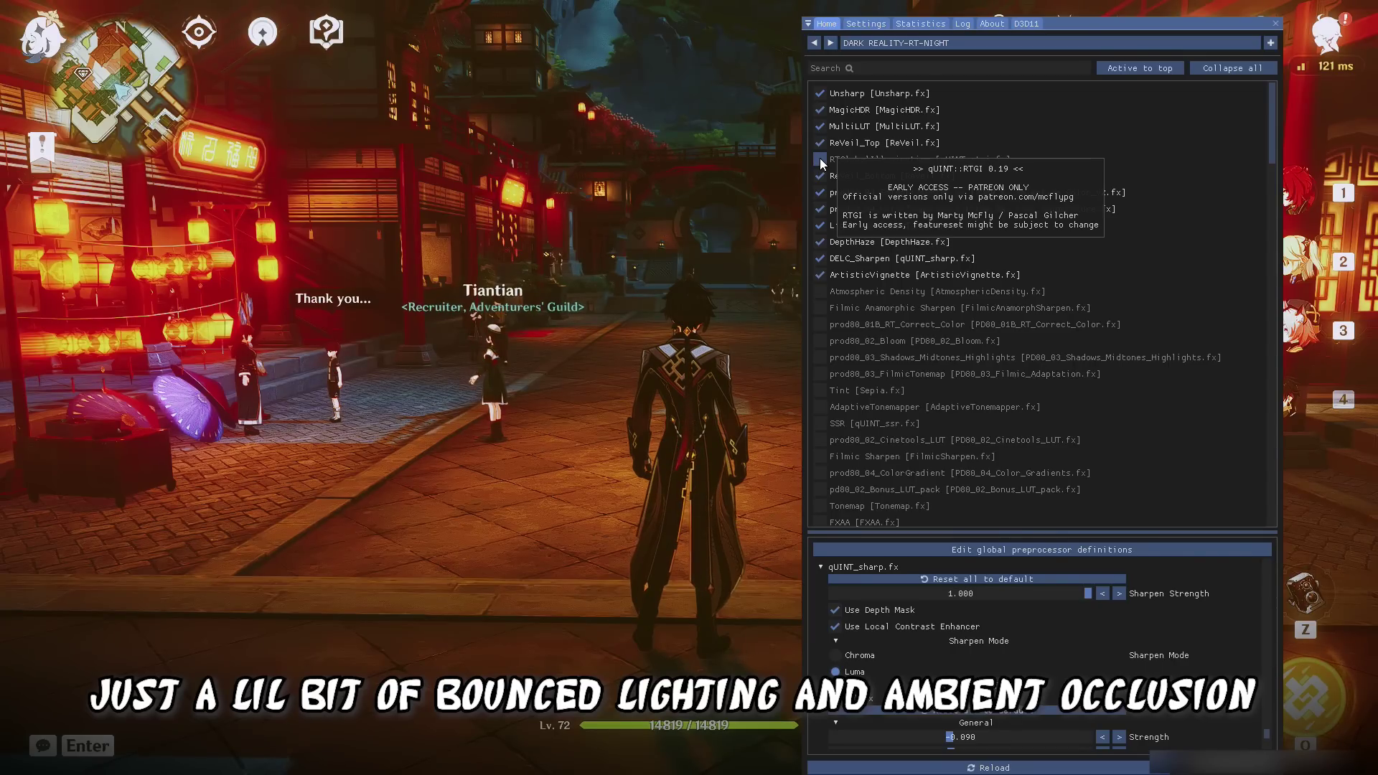
pyautogui.click(820, 160)
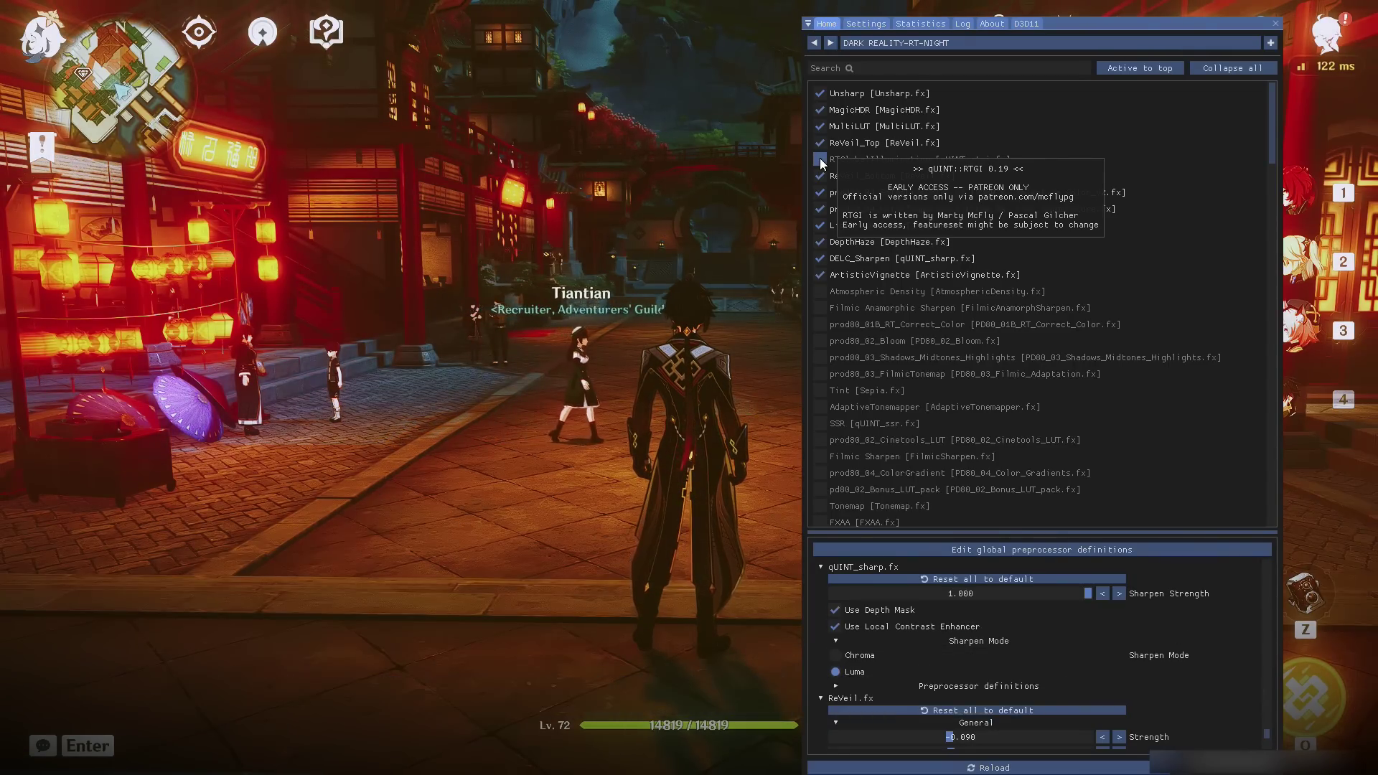
pyautogui.click(821, 160)
pyautogui.click(820, 160)
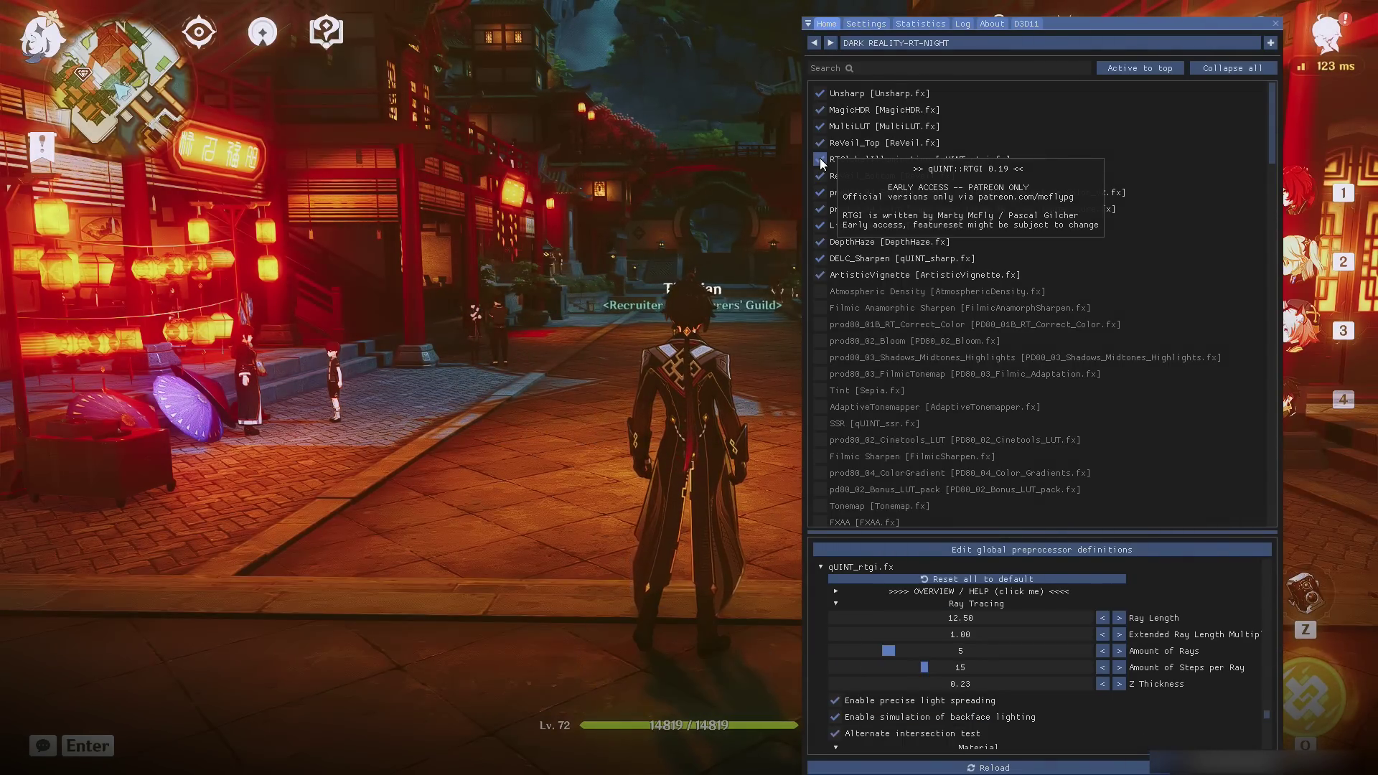
pyautogui.click(820, 160)
pyautogui.click(820, 160)
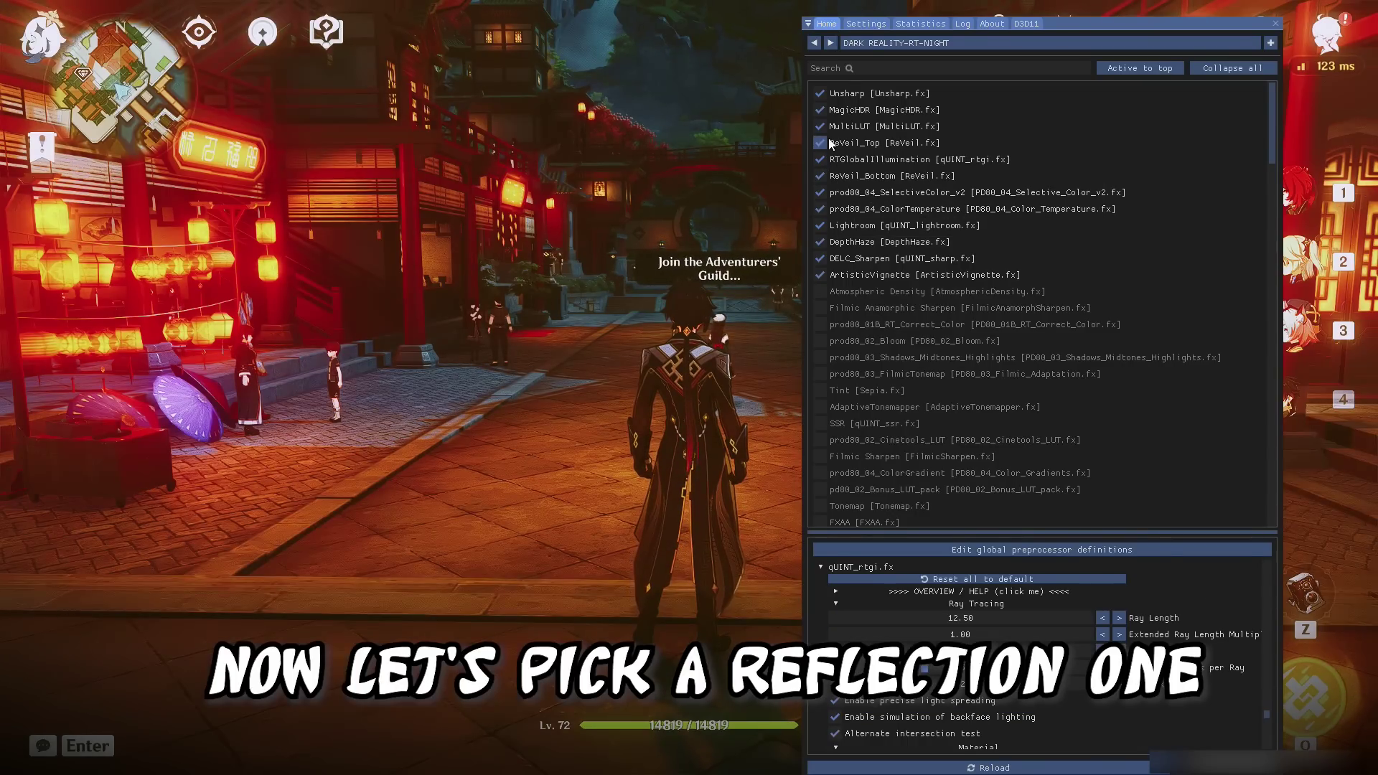
# Step: Load the DARK REALITY-RT-NIGHT preset from the Reflections RT folder
pyautogui.click(915, 41)
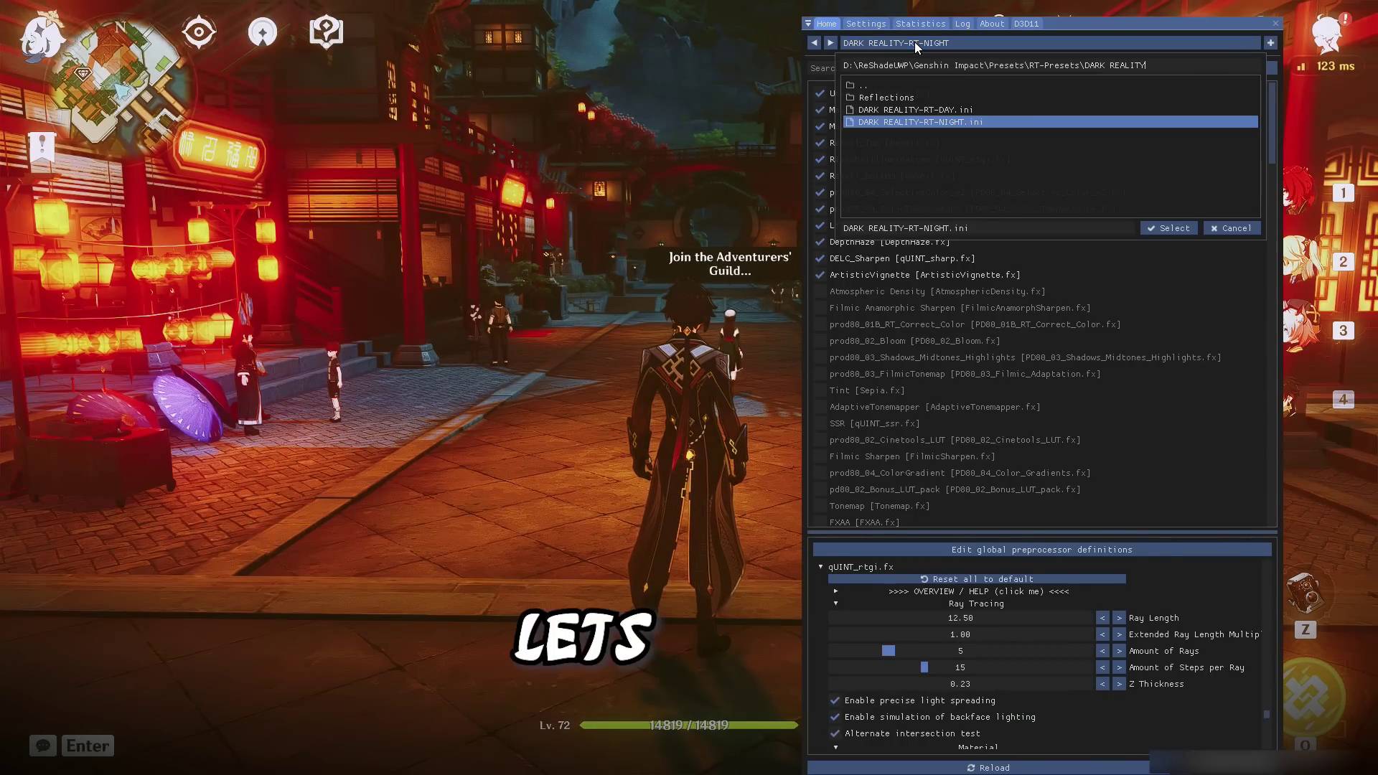
pyautogui.doubleClick(885, 98)
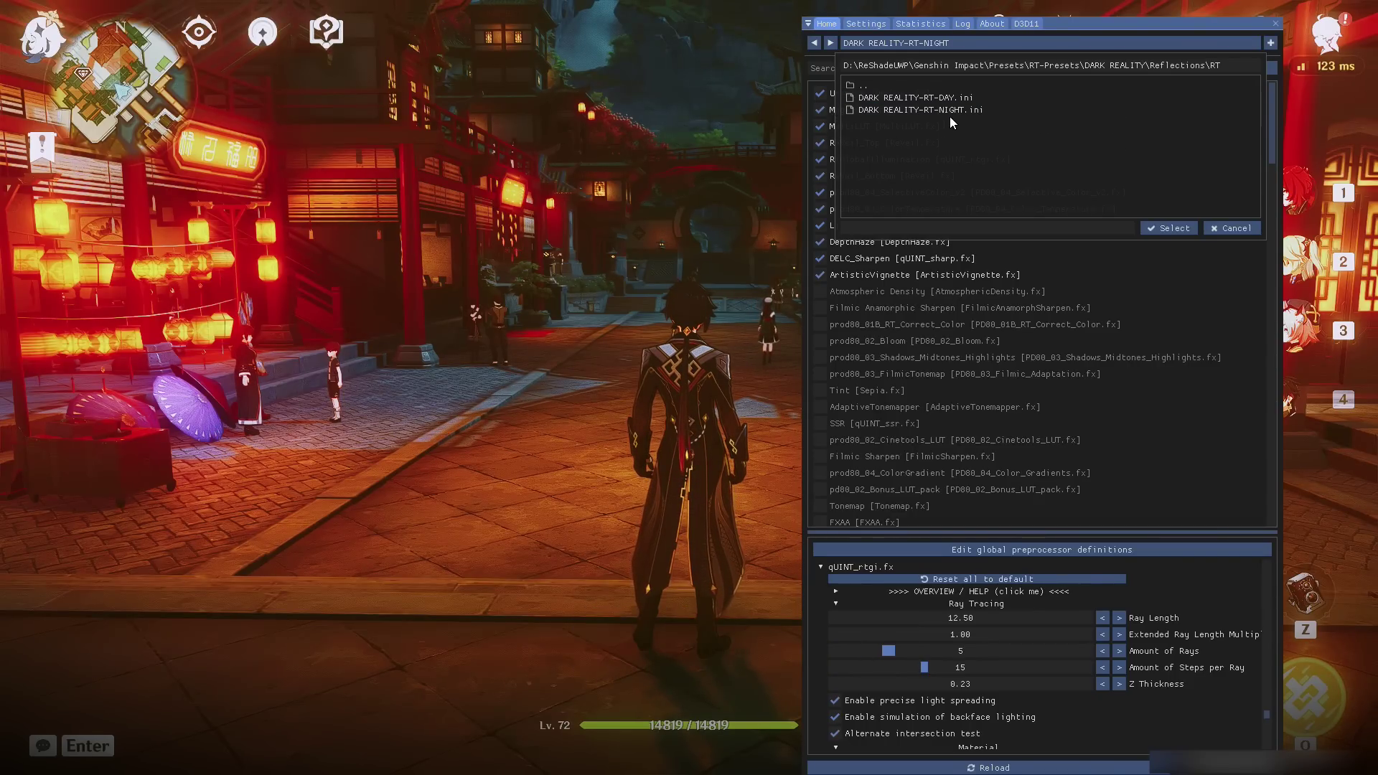
pyautogui.click(955, 109)
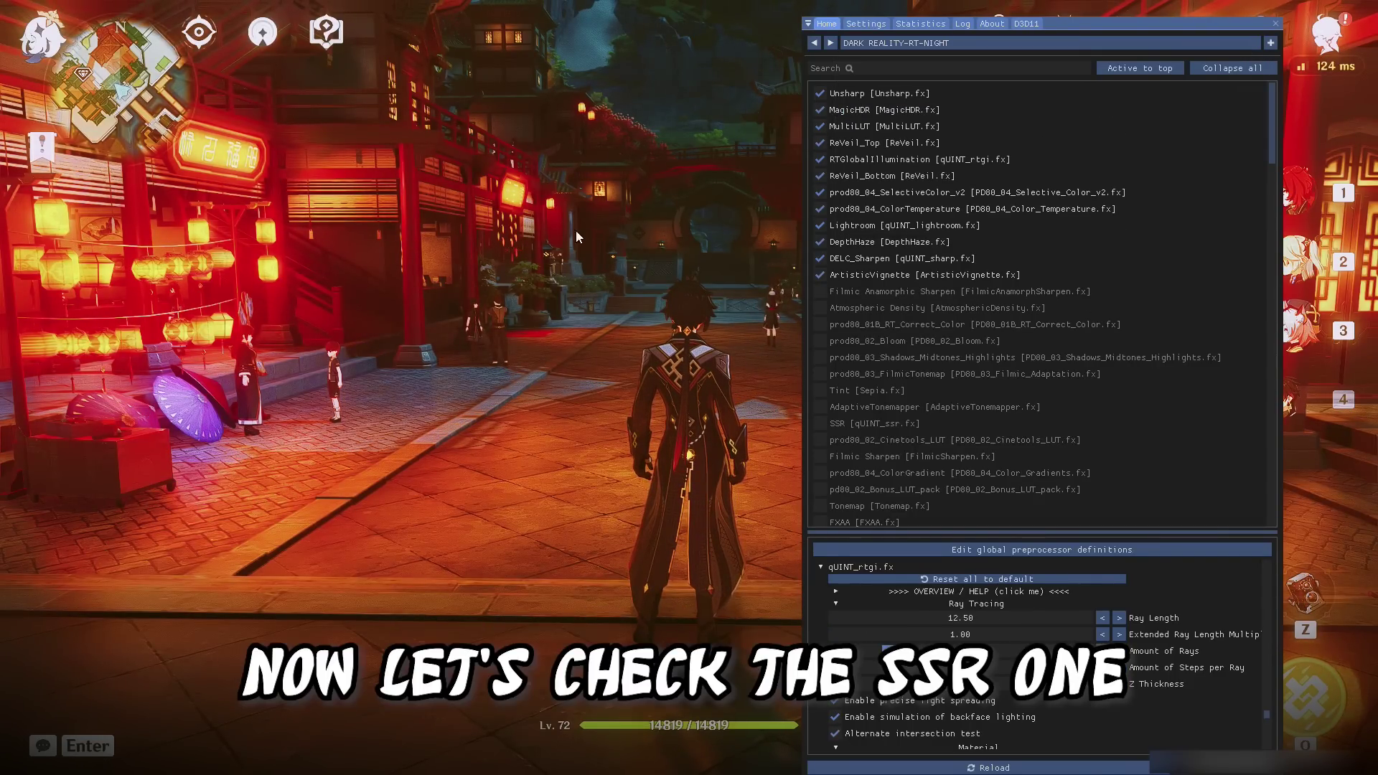
# Step: Switch to the DARK REALITY-RT-NIGHT.ini preset in the Reflections\SSR folder
pyautogui.click(872, 43)
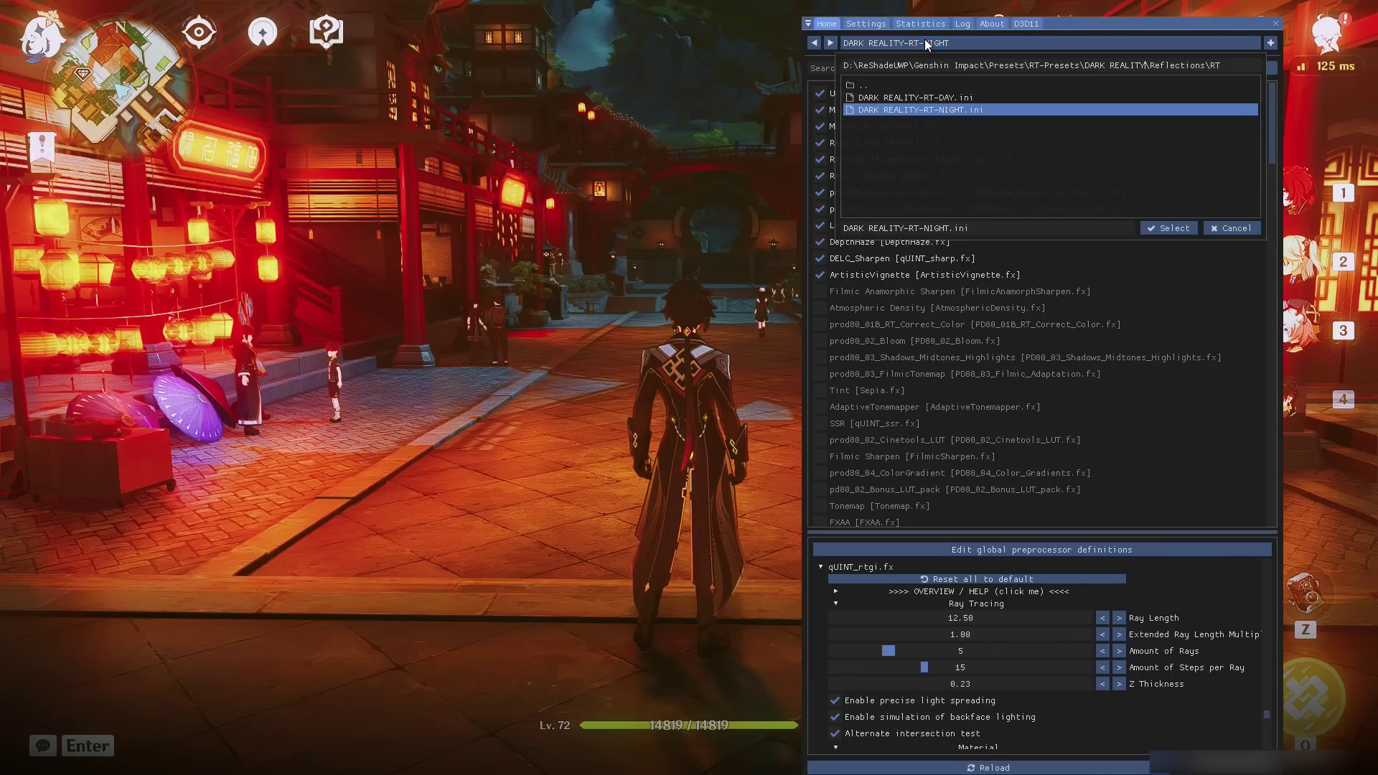
pyautogui.click(873, 86)
pyautogui.click(892, 108)
pyautogui.click(1170, 227)
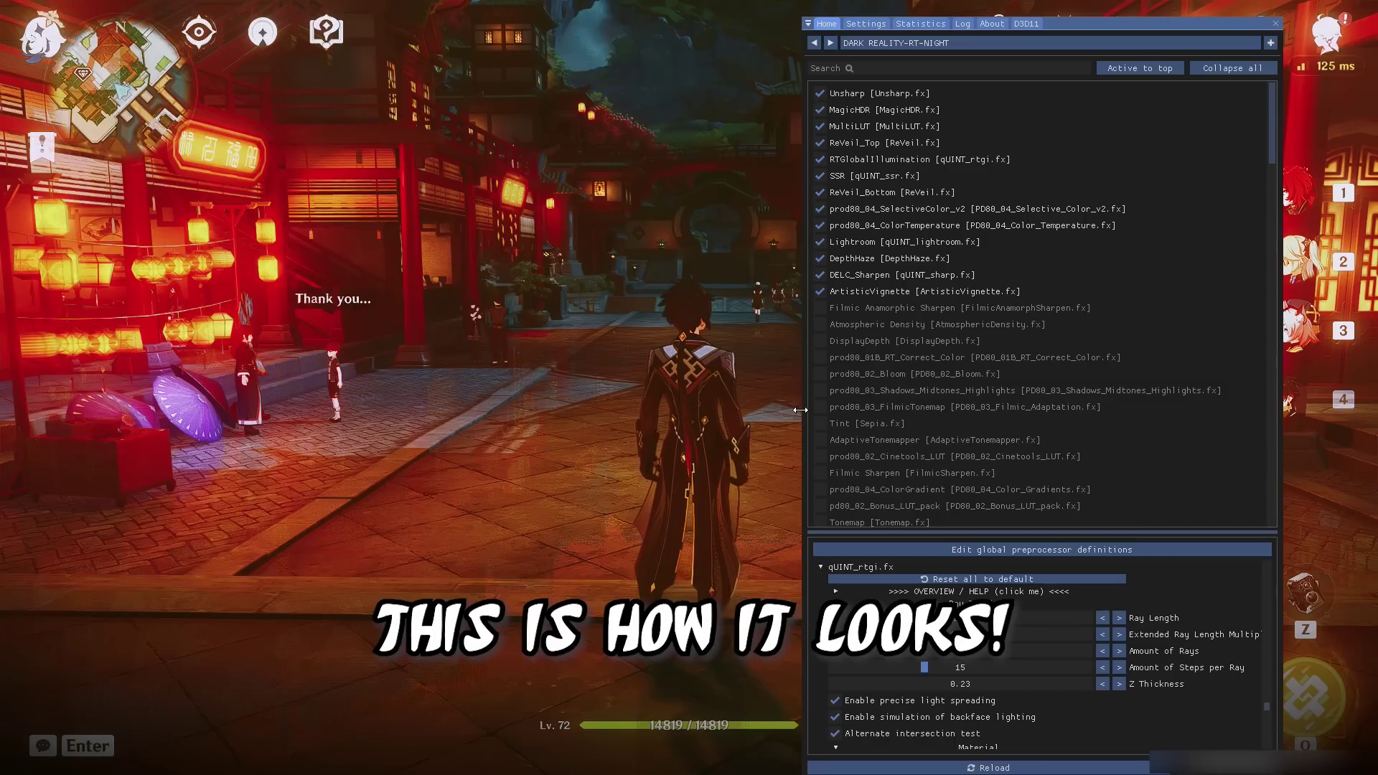
pyautogui.click(822, 161)
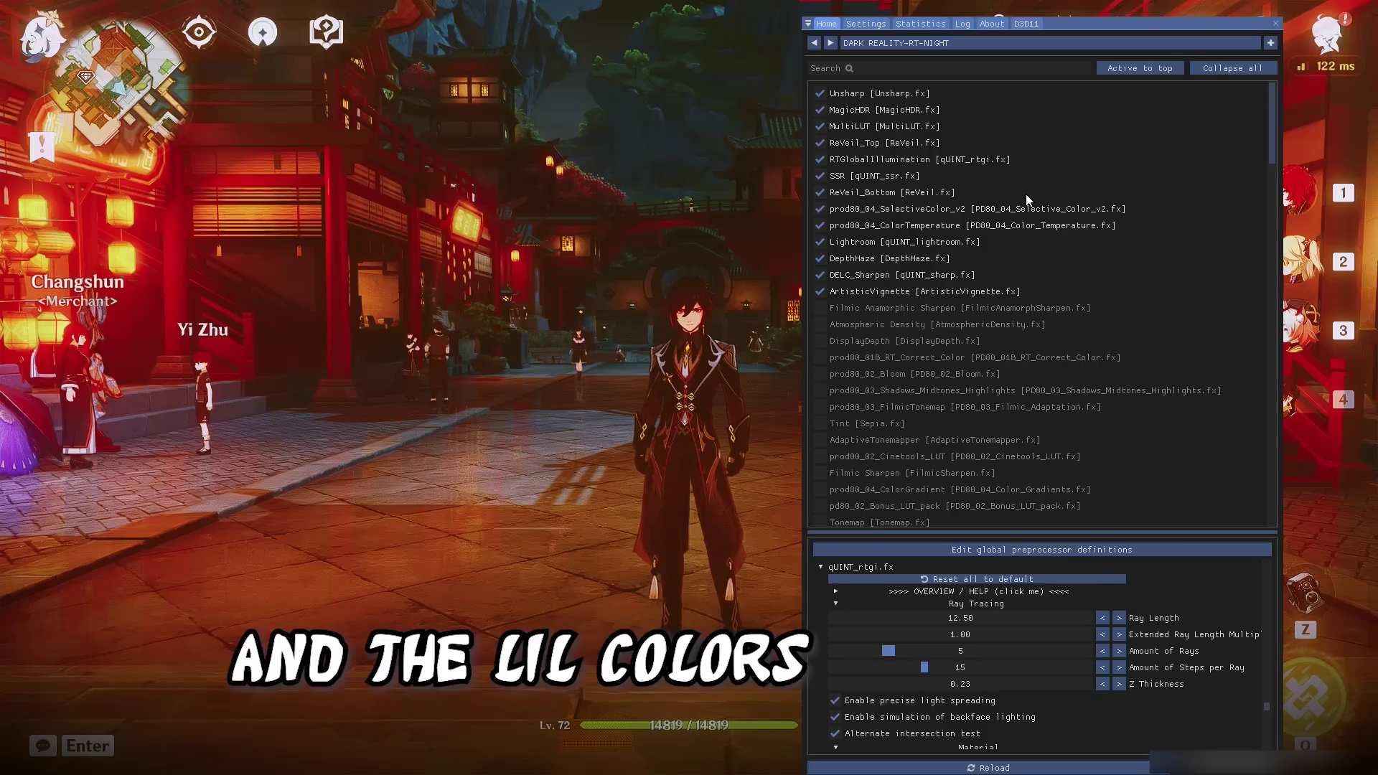
pyautogui.press('Home')
# Step: Run the character around the plaza and down the harbour overlook steps
pyautogui.press('a')
pyautogui.press('w')
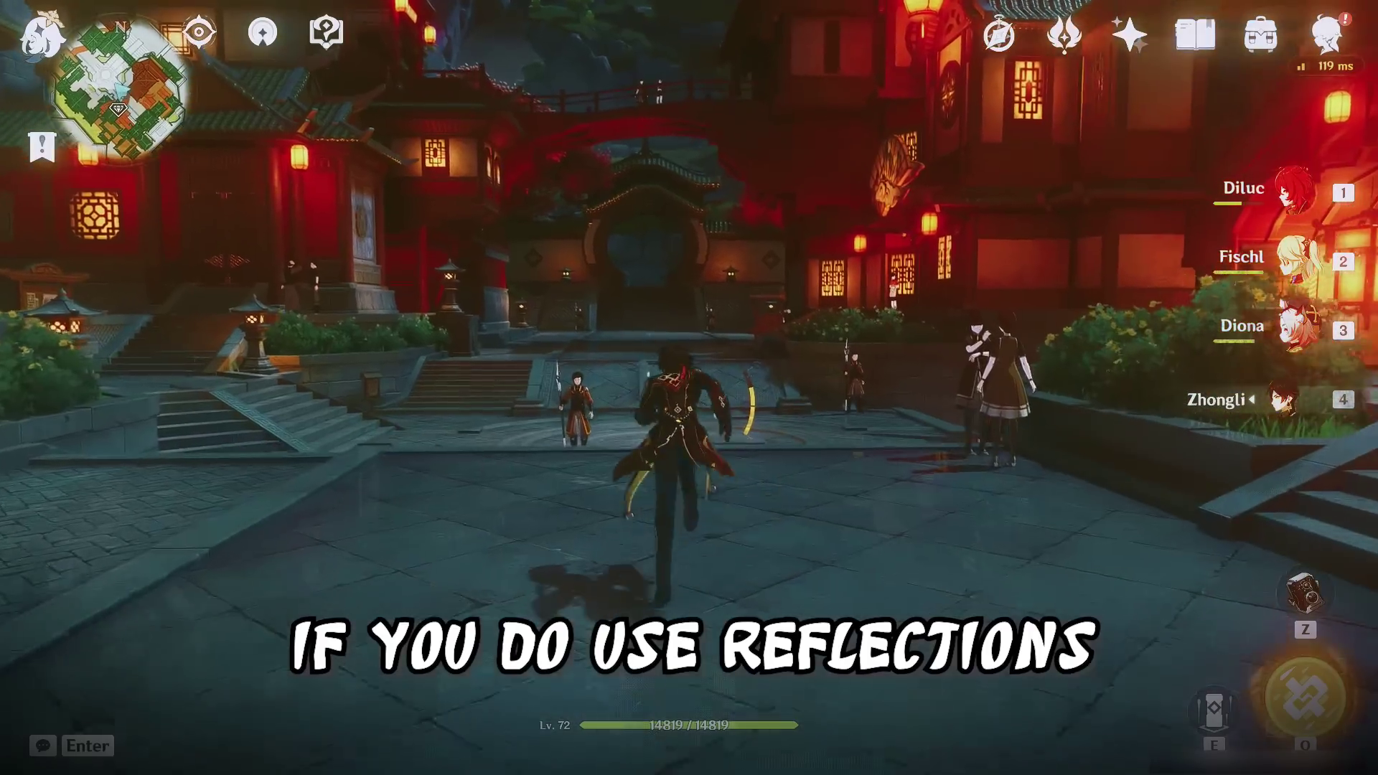
pyautogui.press('s')
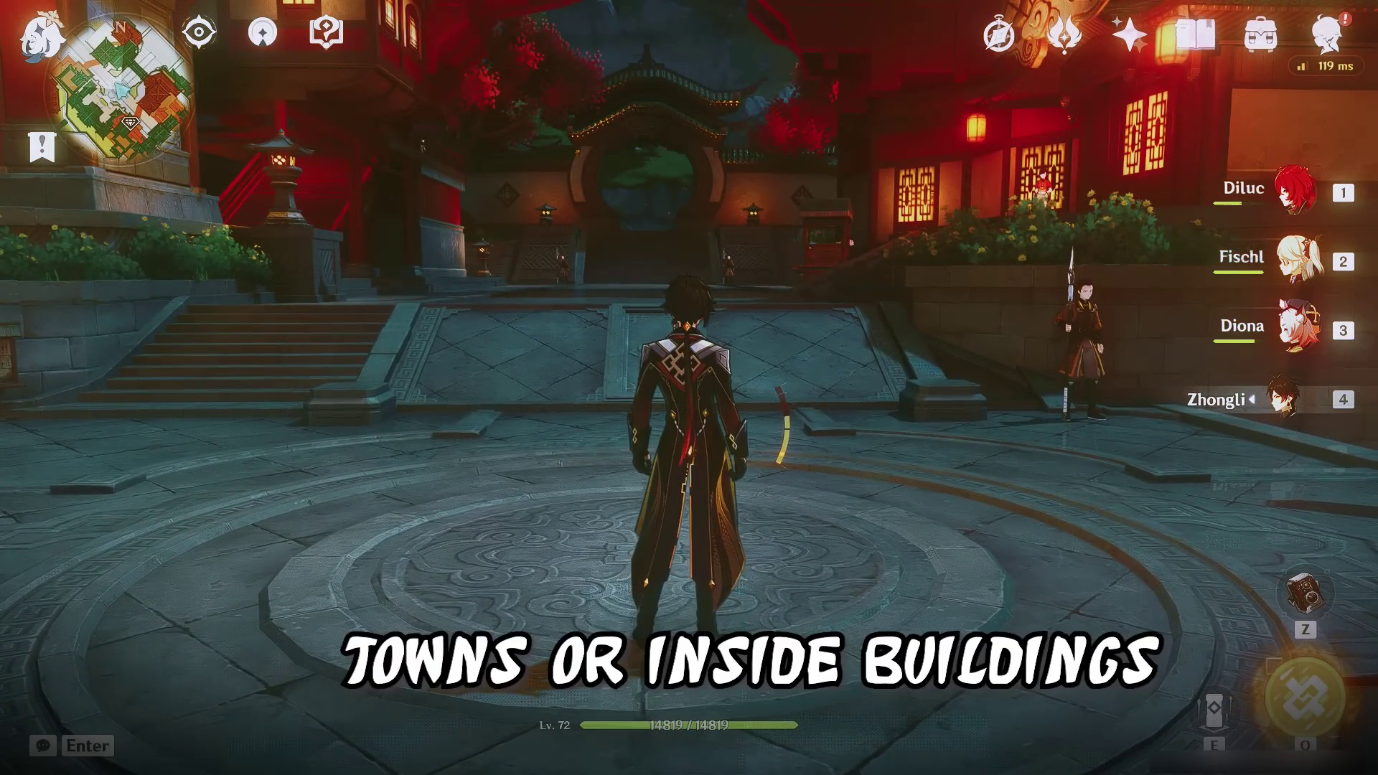
pyautogui.press('w')
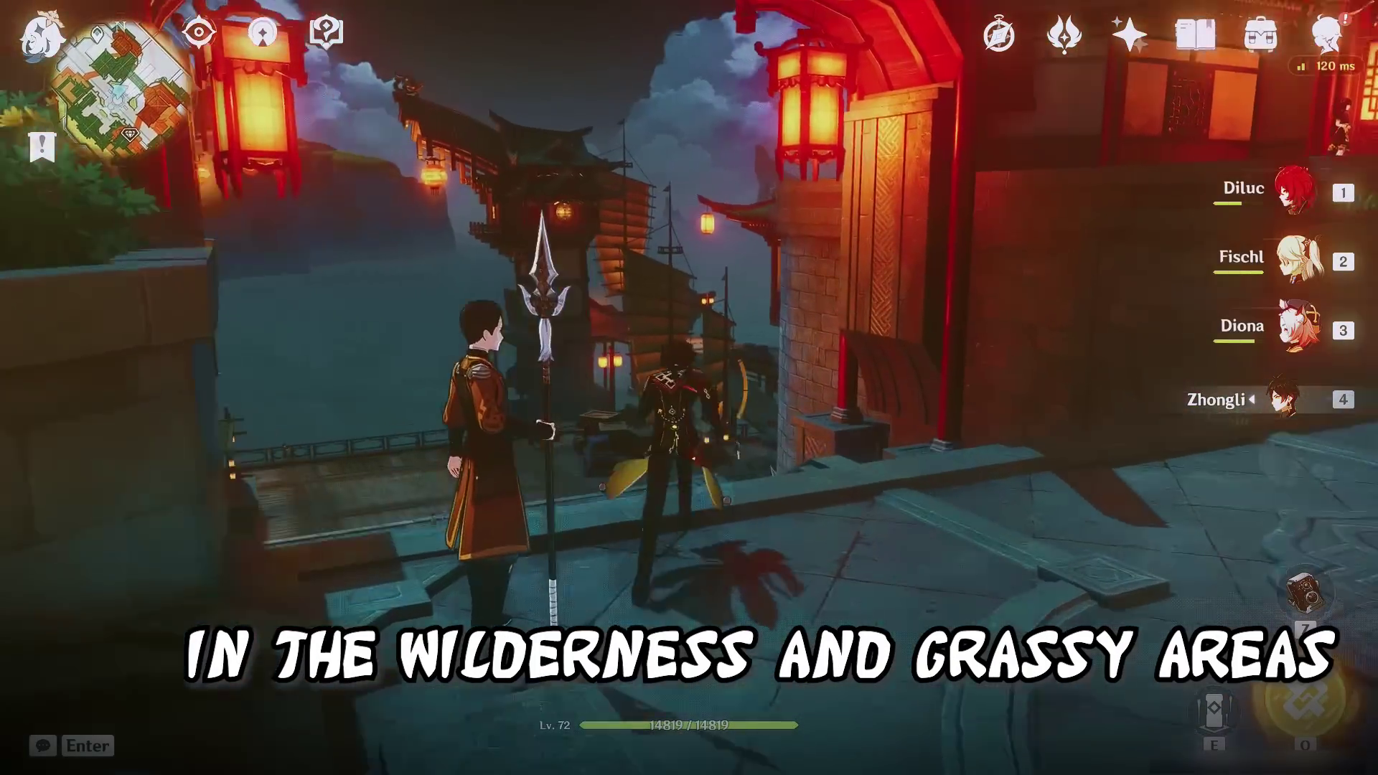
pyautogui.press('w')
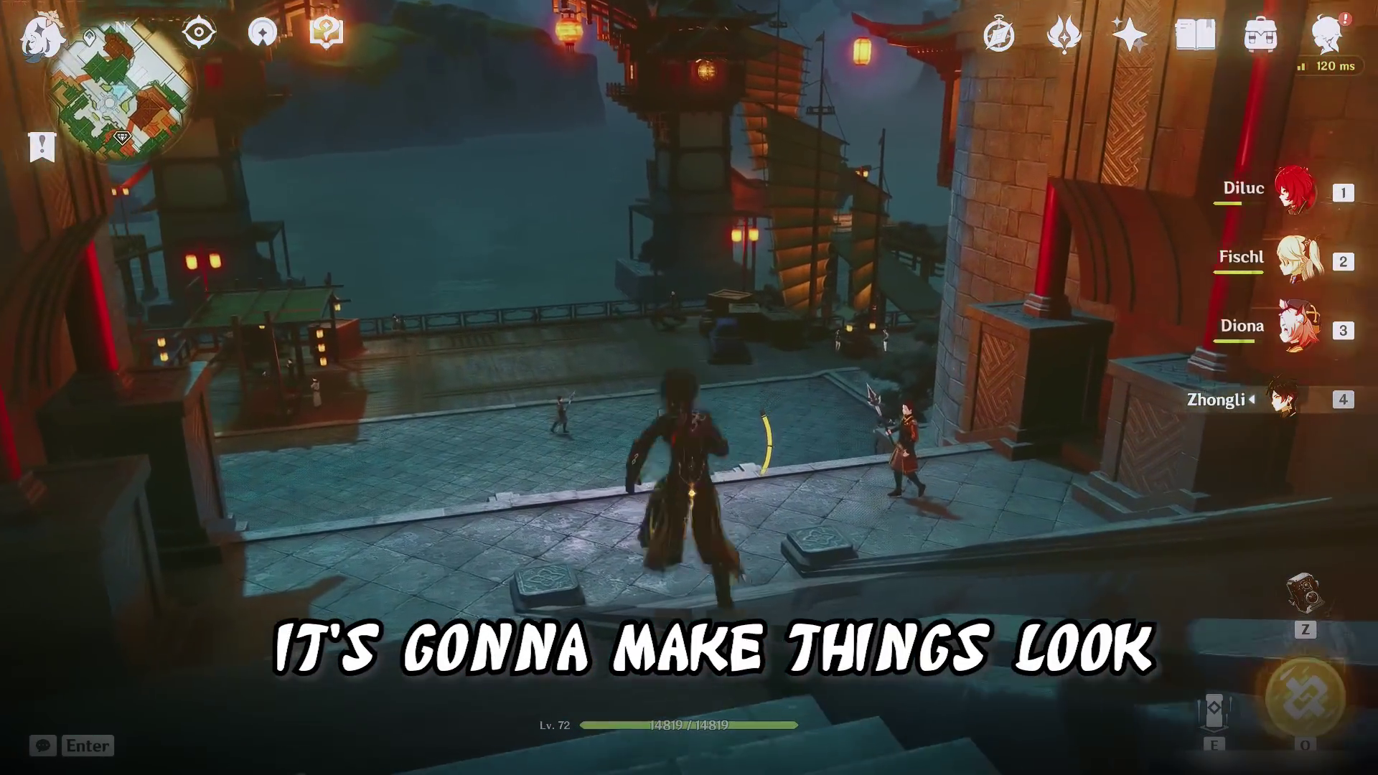
# Step: Leap off the overlook, glide over the harbour stalls and land on the plaza
pyautogui.press('w')
pyautogui.press('space')
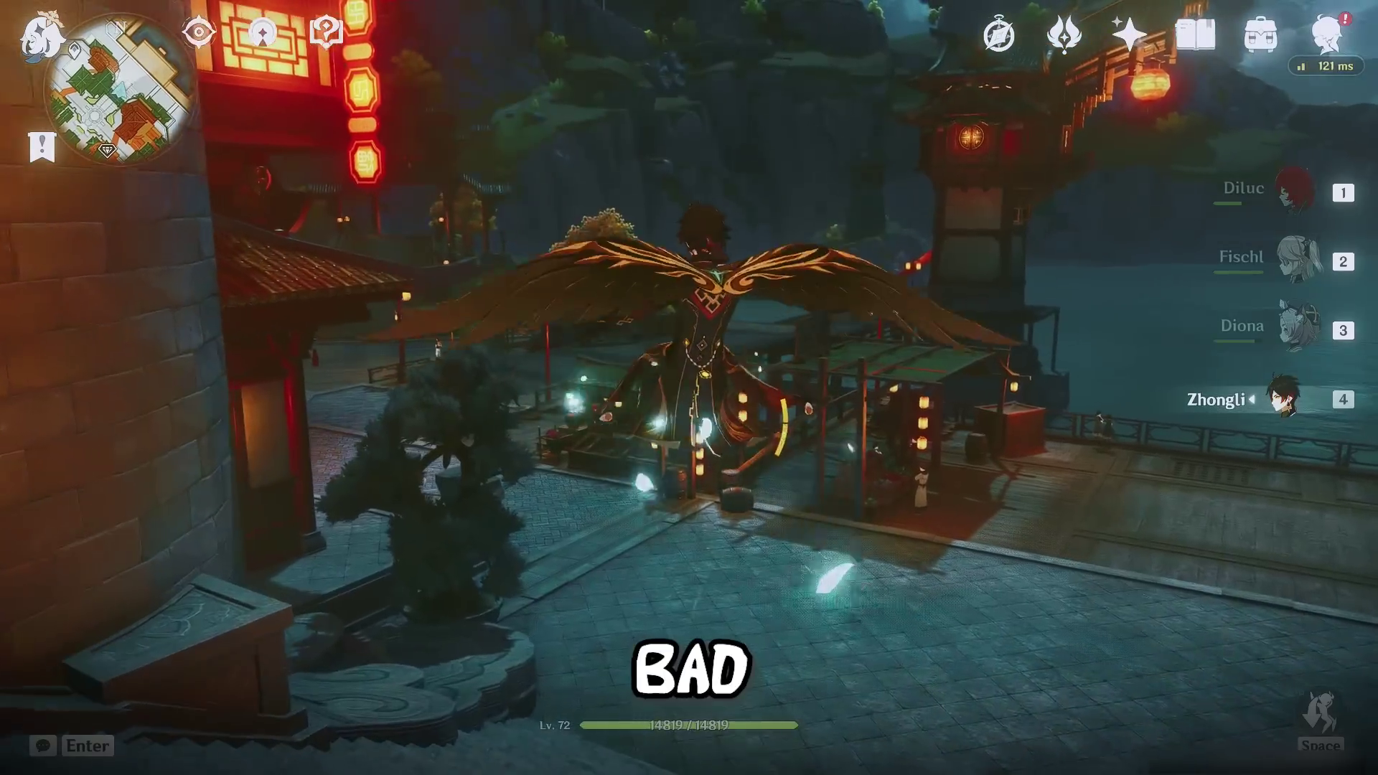
pyautogui.press('w')
pyautogui.press('w')
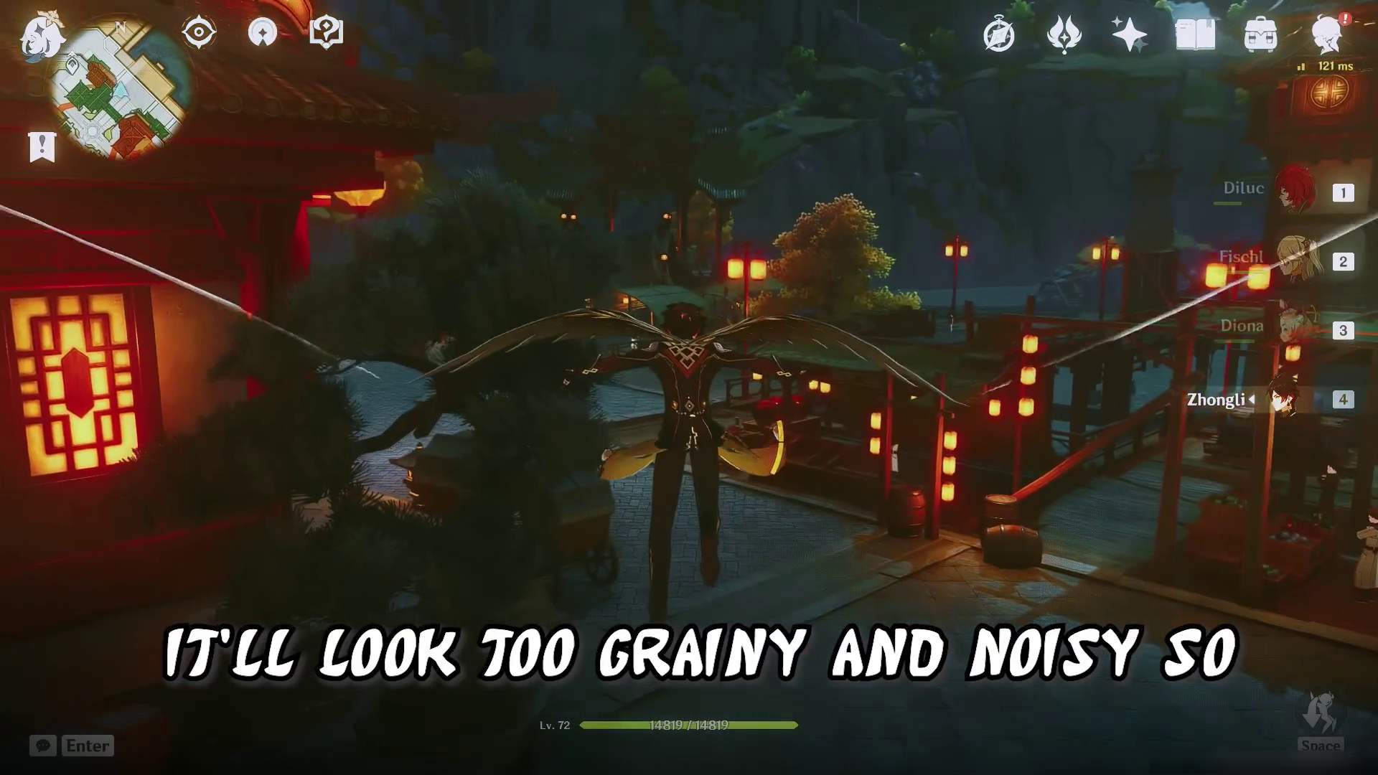
pyautogui.press('w')
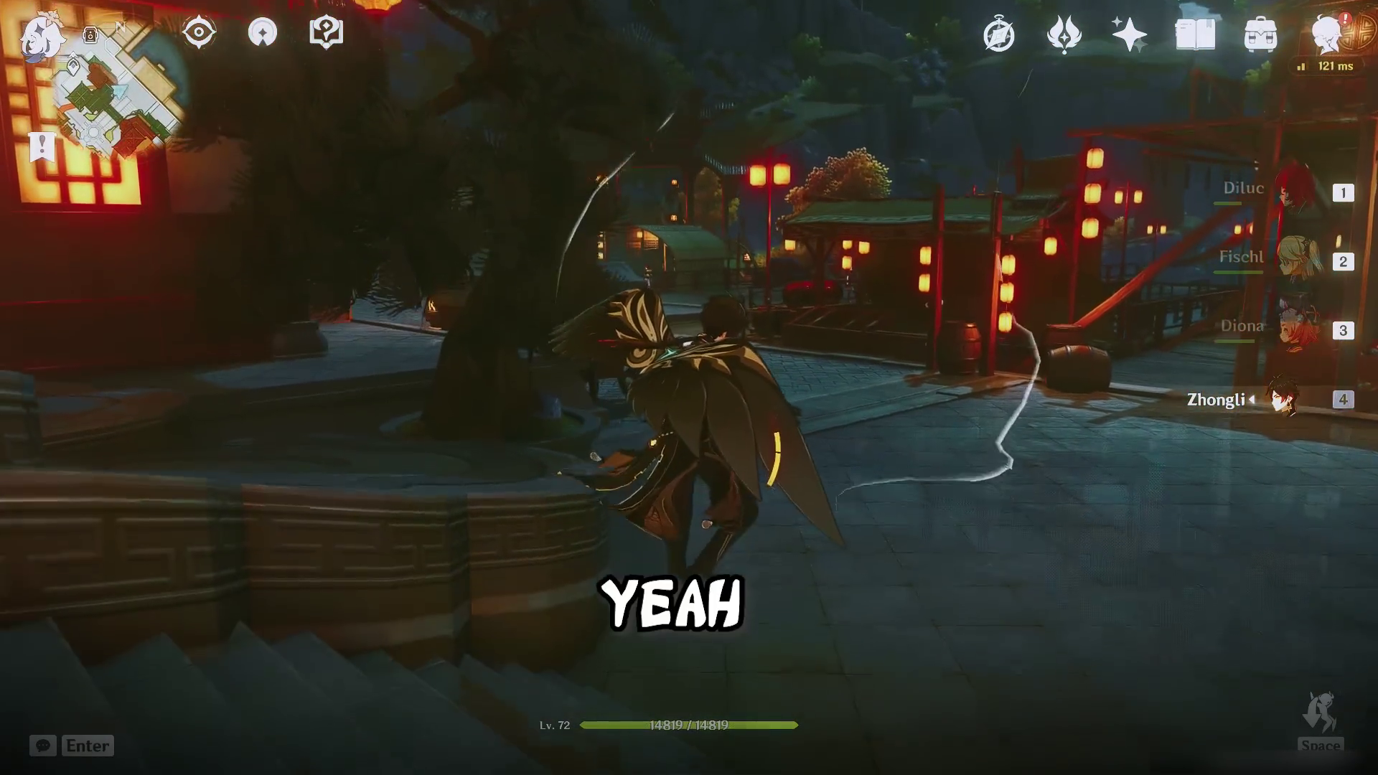